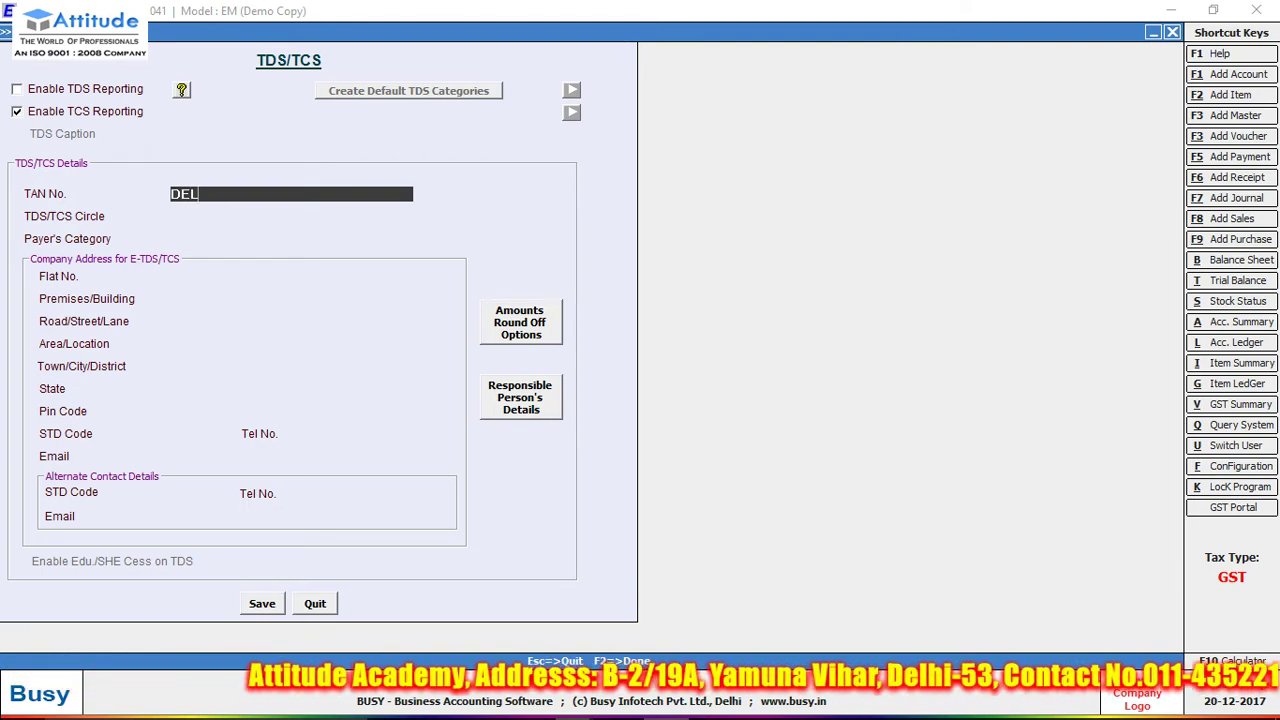
- Complete the TAN number and set the payer's category to Domestic Company
{"action": "type", "text": "T12345A"}
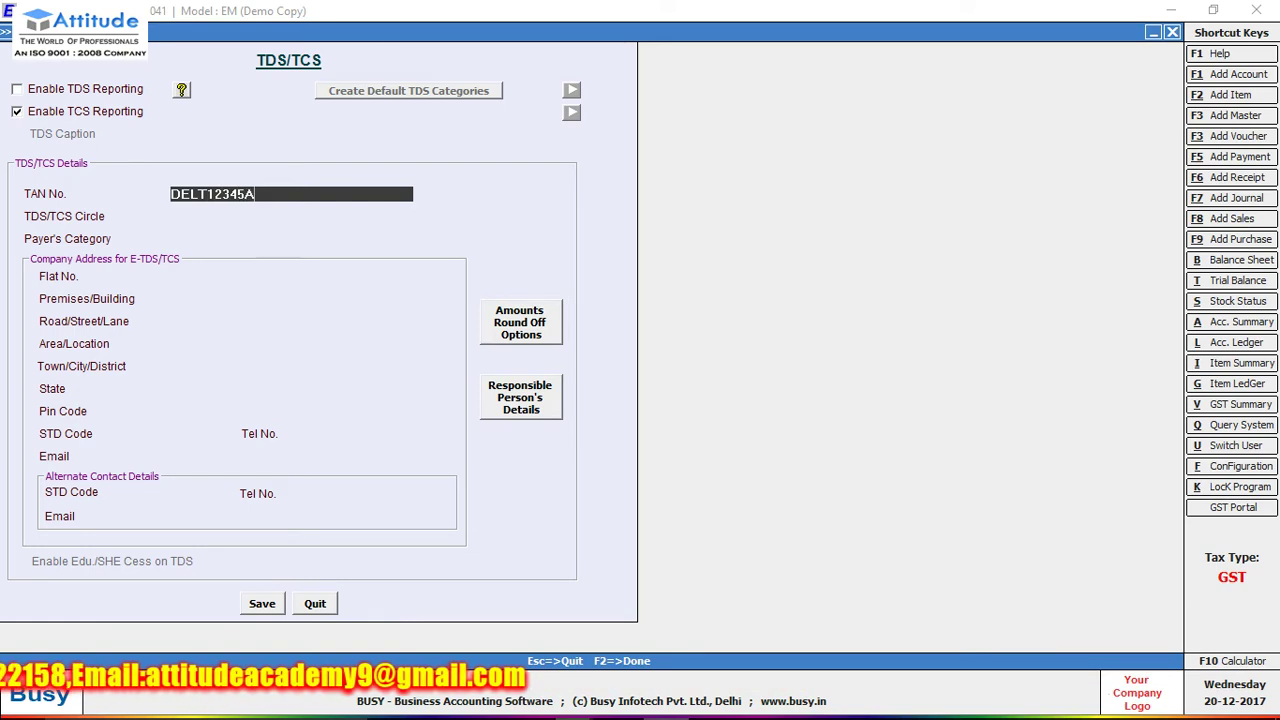
{"action": "key", "text": "Return"}
{"action": "key", "text": "Return"}
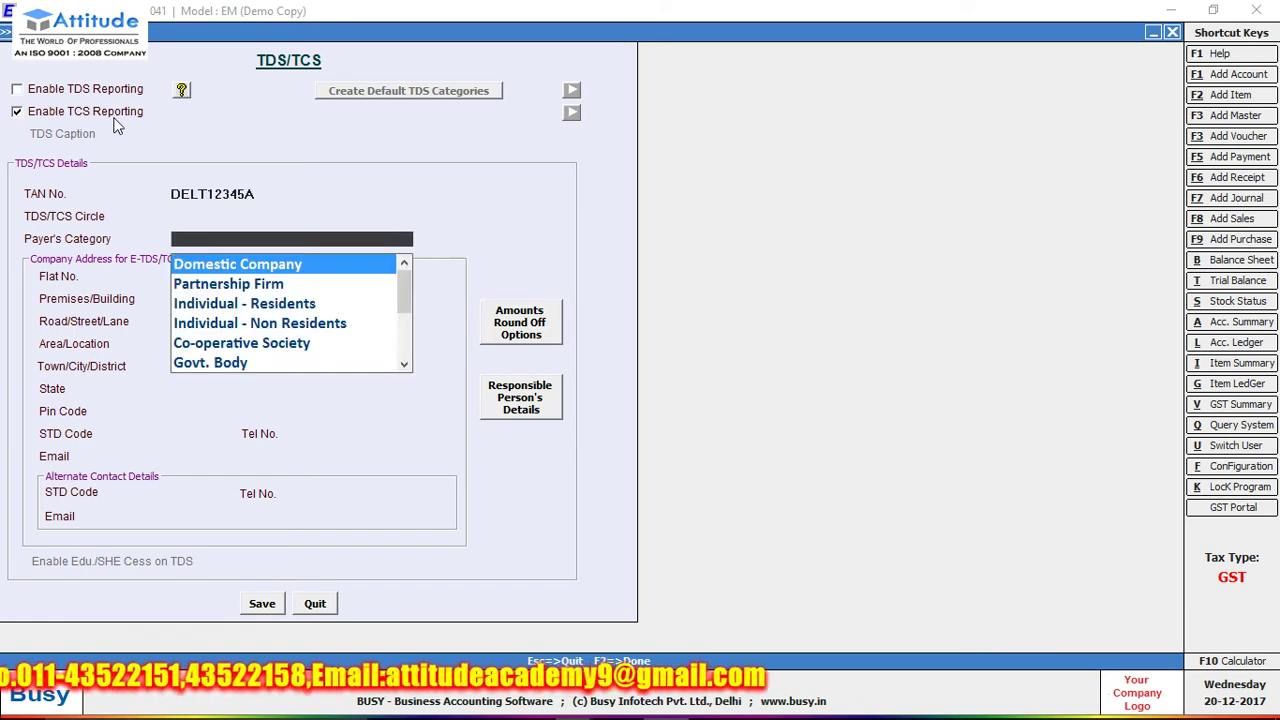
{"action": "key", "text": "Return"}
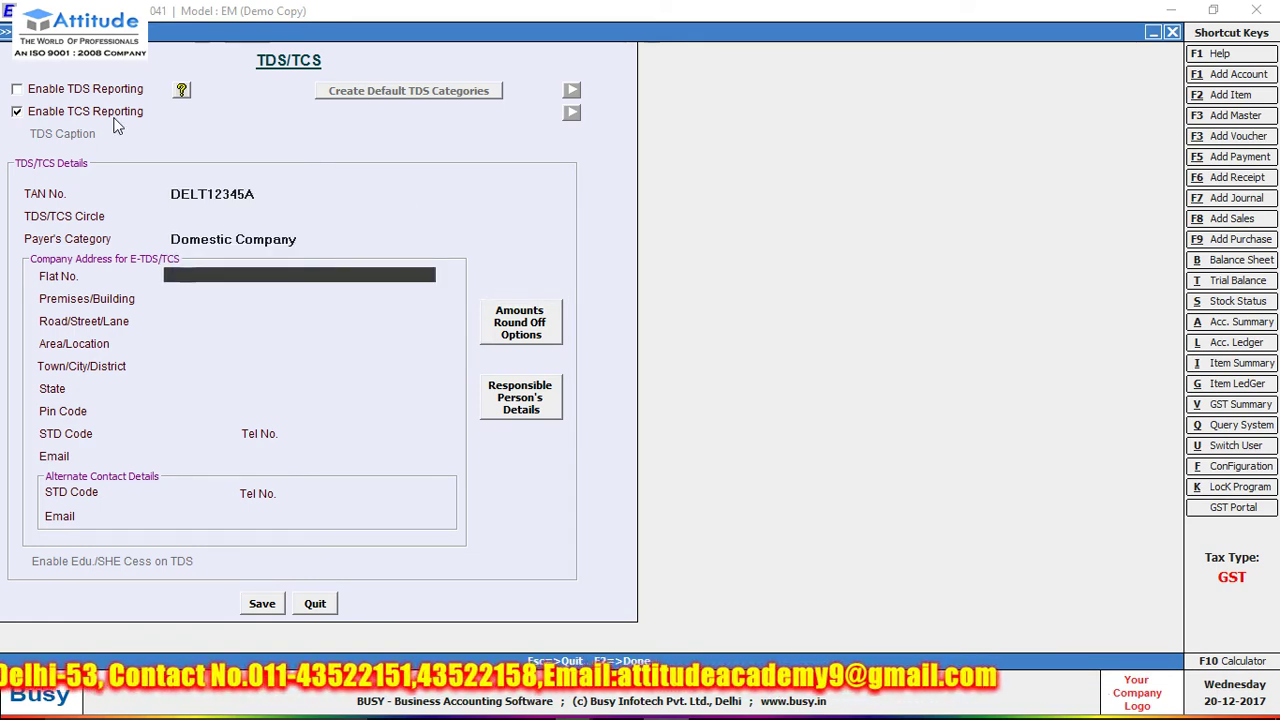
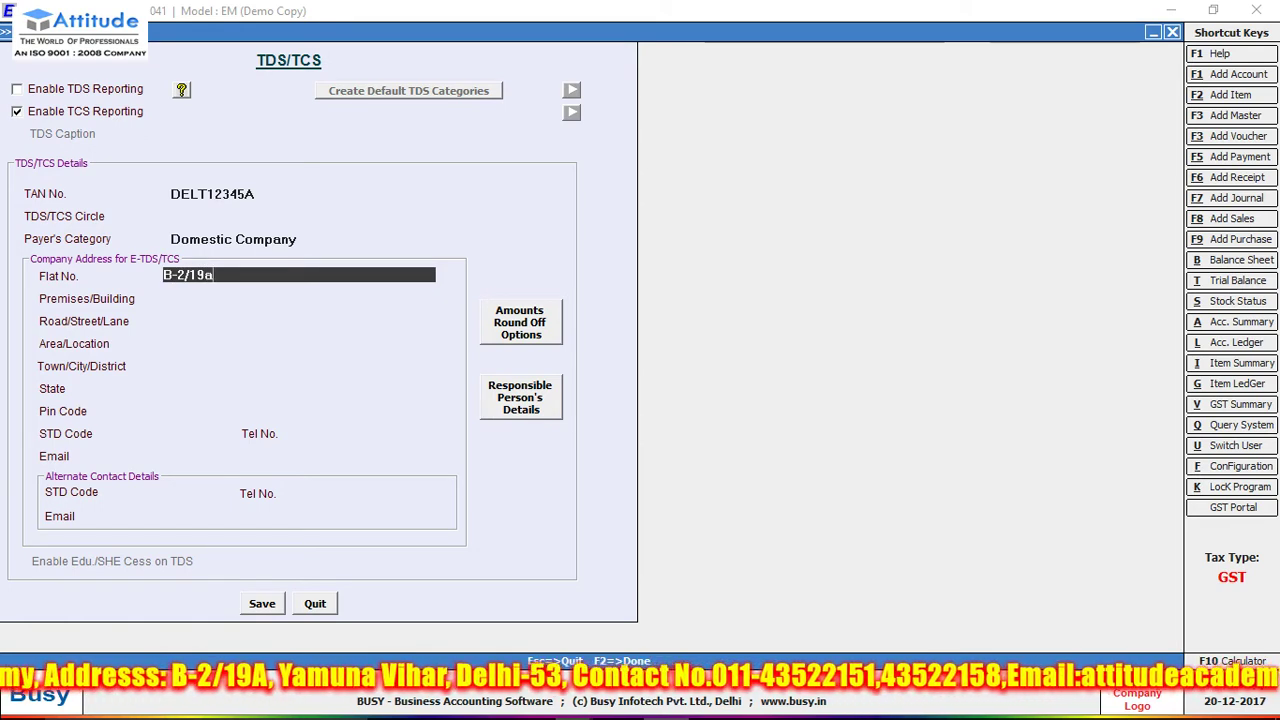
- Fill in the company's flat number and area, choosing DELHI as the state
{"action": "key", "text": "Return"}
{"action": "key", "text": "Return"}
{"action": "key", "text": "Return"}
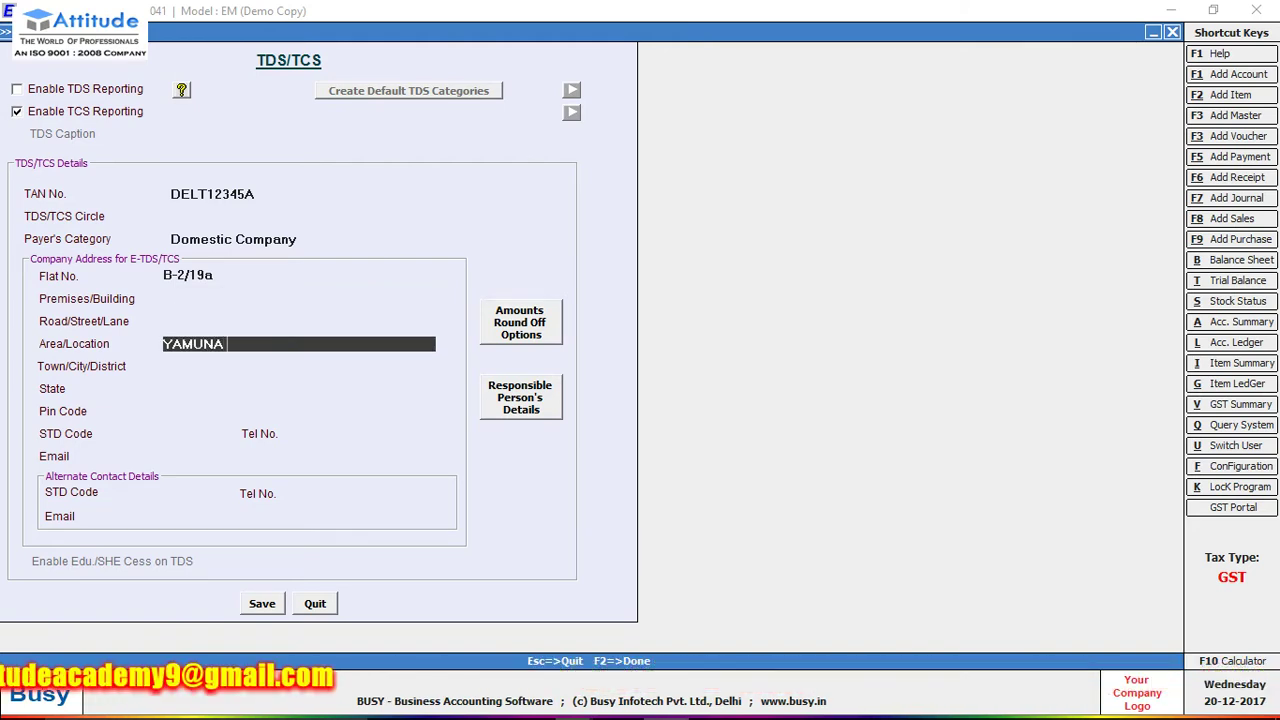
{"action": "key", "text": "Return"}
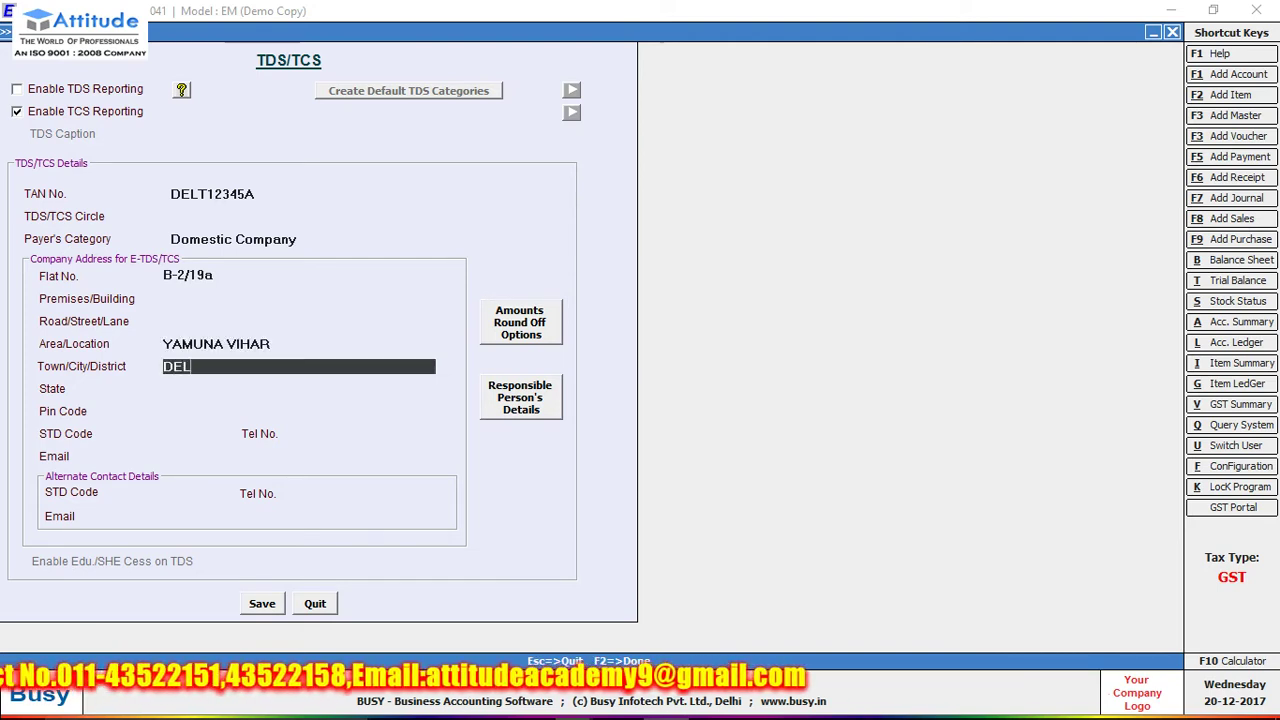
{"action": "key", "text": "Return"}
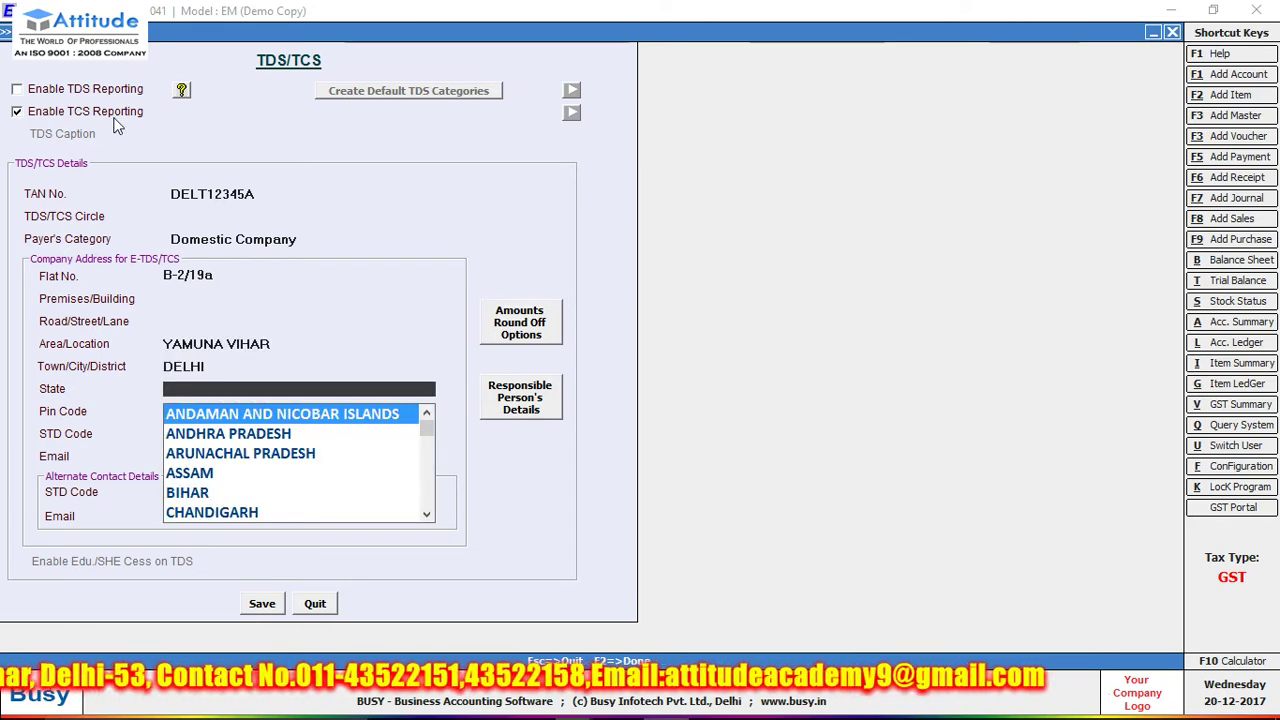
{"action": "type", "text": "D"}
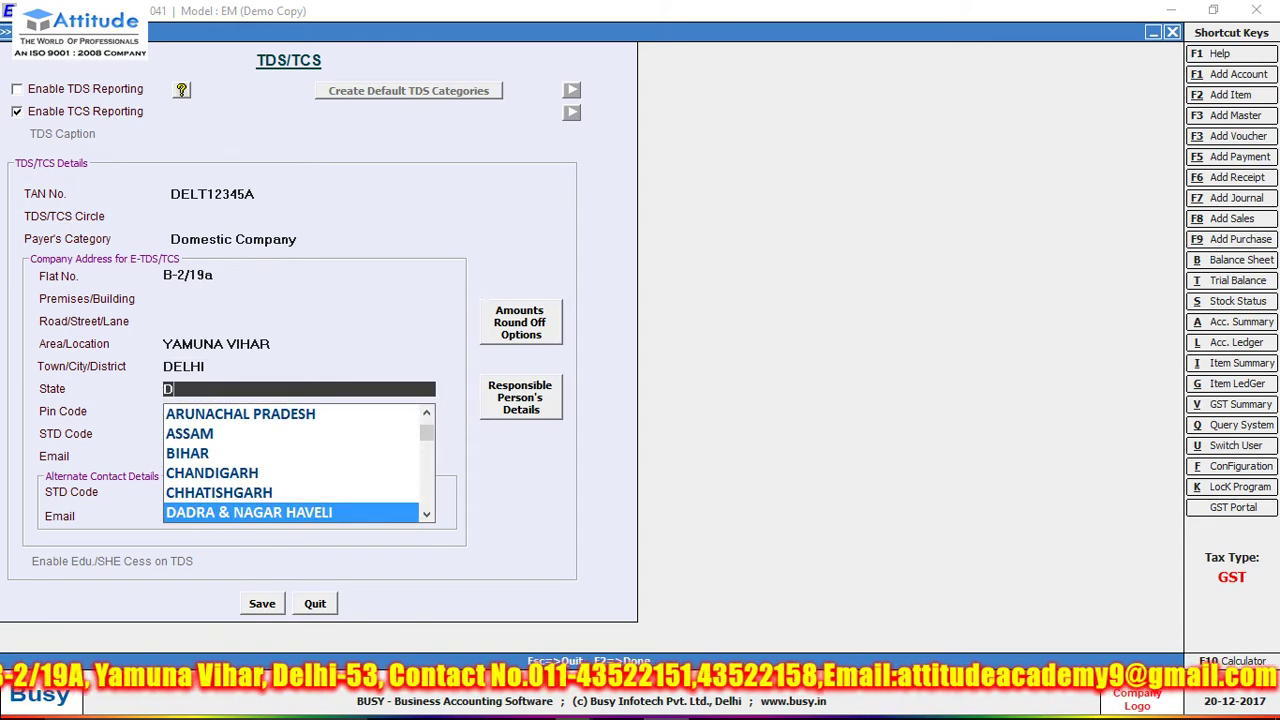
{"action": "left_click", "coordinate": [427, 517]}
{"action": "double_click", "coordinate": [427, 517]}
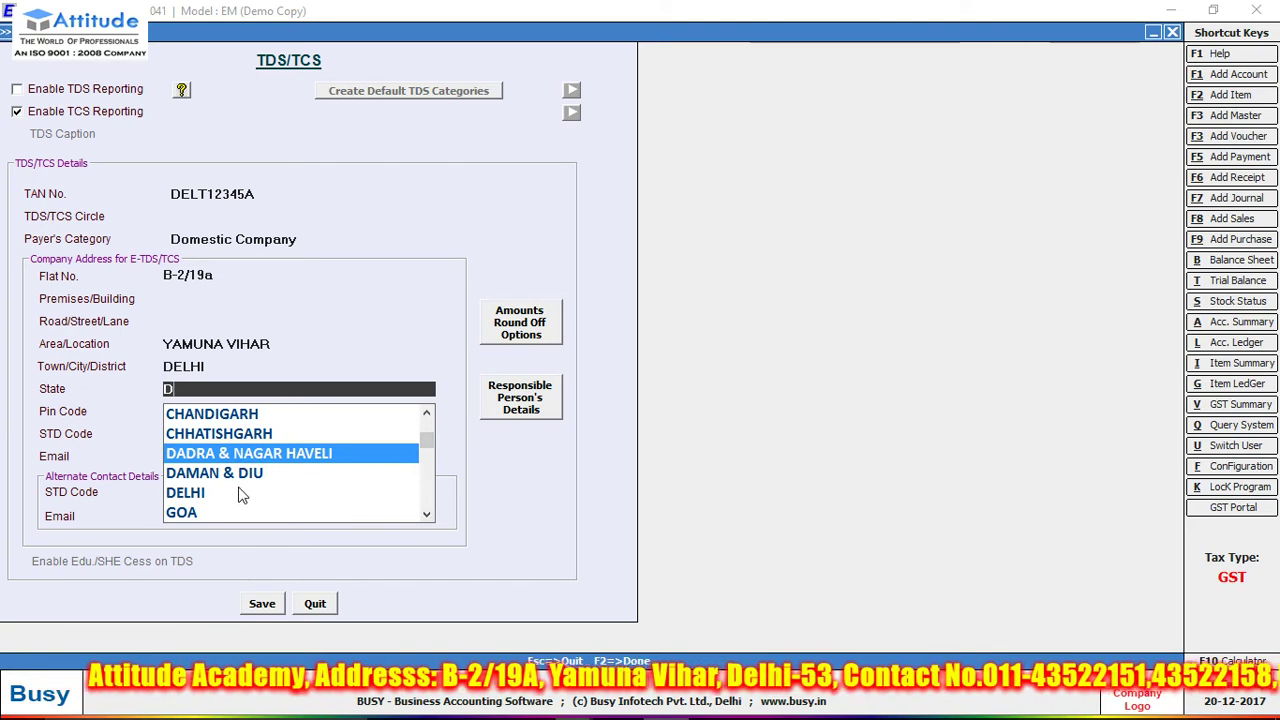
{"action": "left_click", "coordinate": [197, 495]}
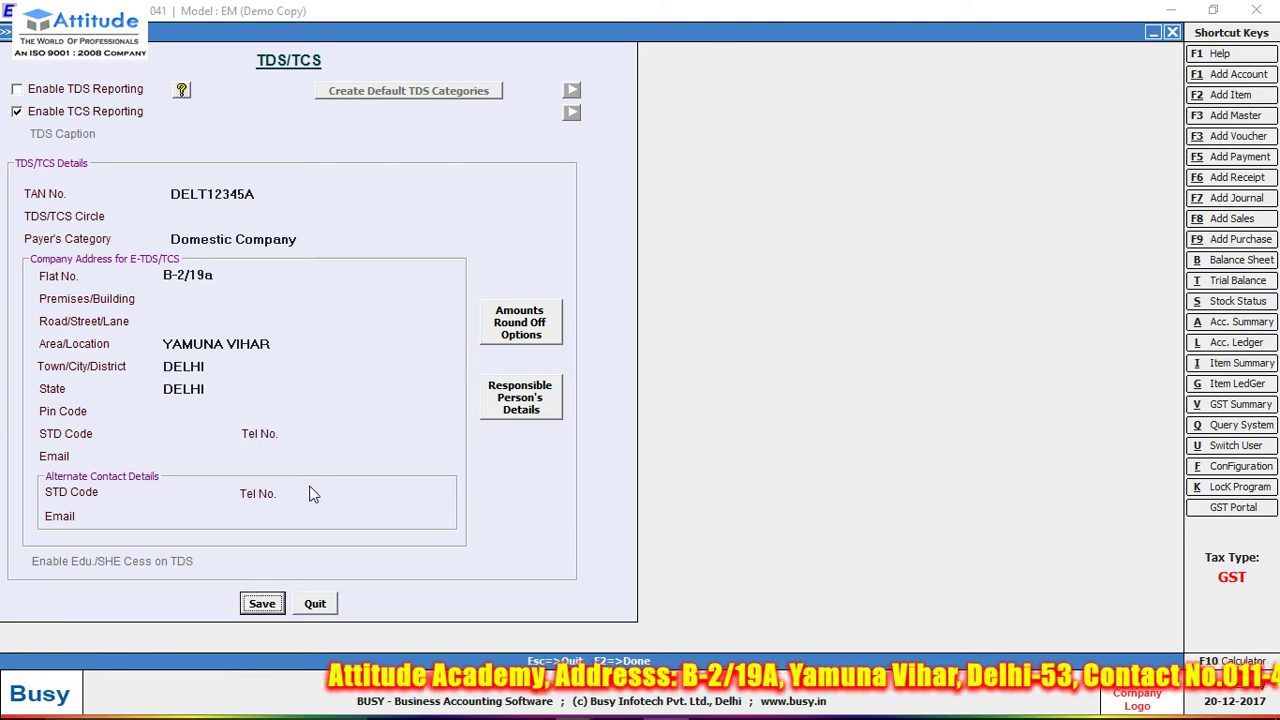
{"action": "left_click", "coordinate": [531, 405]}
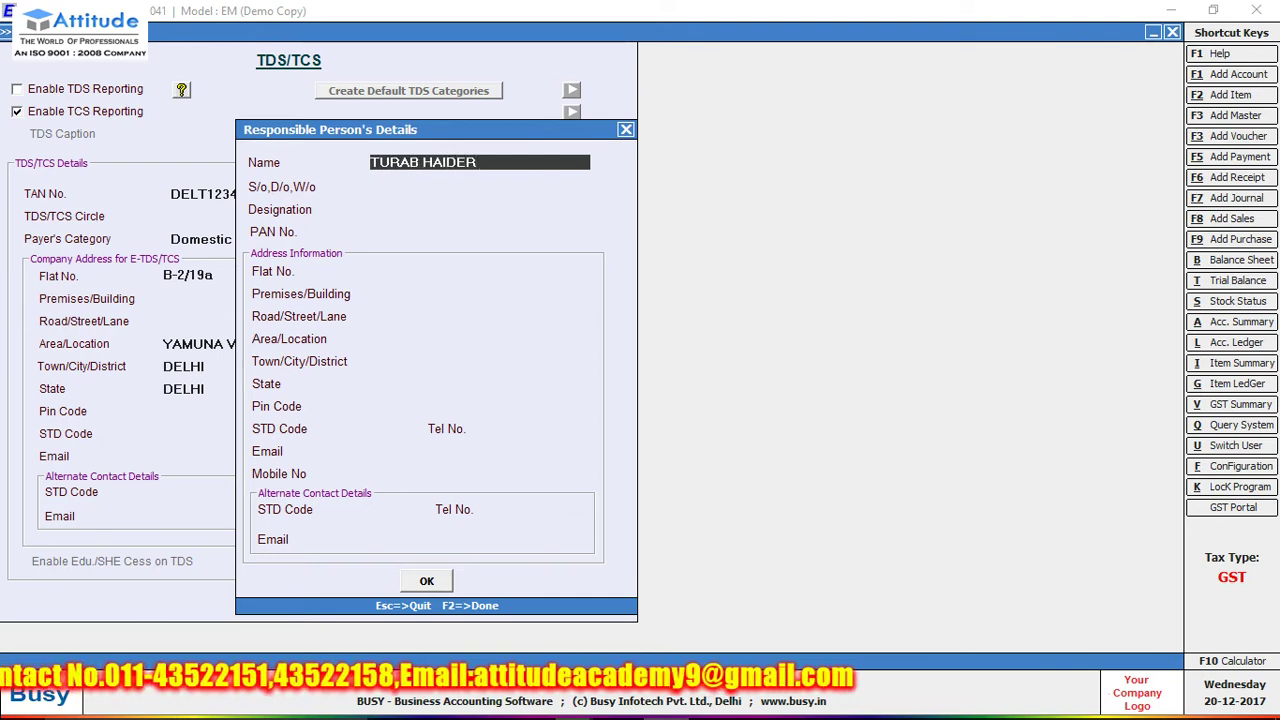
- Enter the responsible person's father's name, designation ACCOUNTANT, flat number and state DELHI
{"action": "key", "text": "Return"}
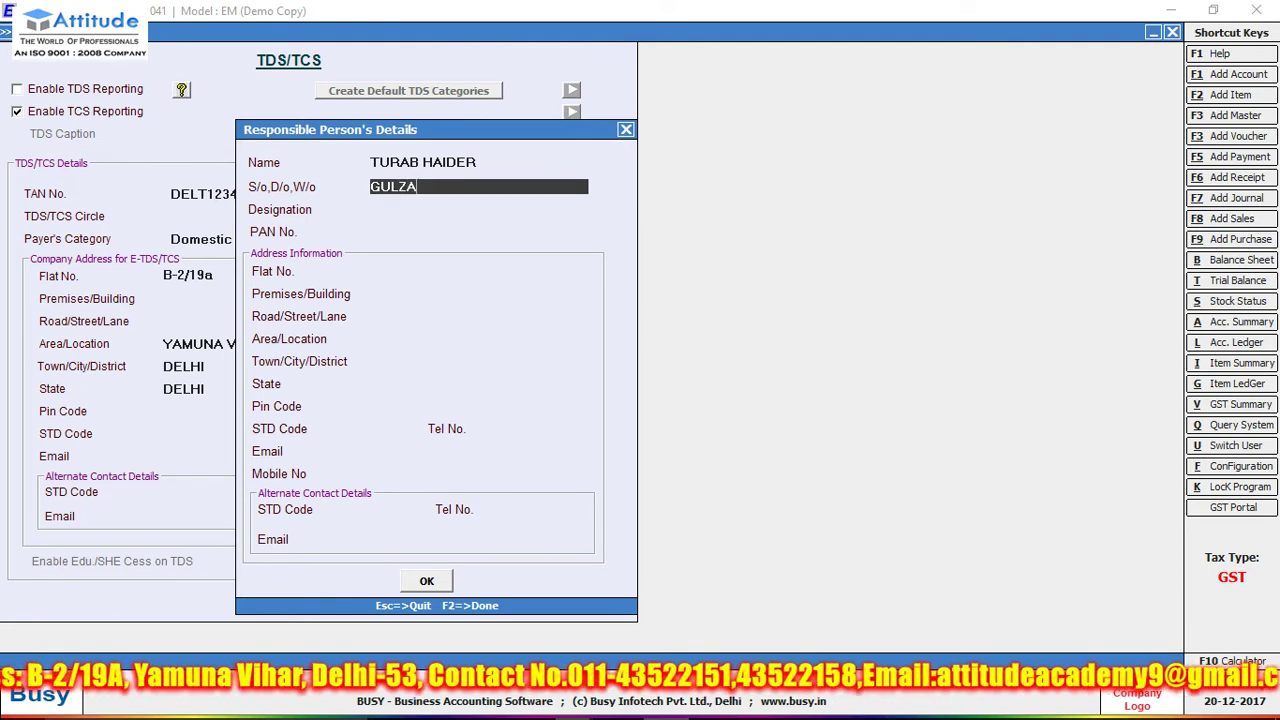
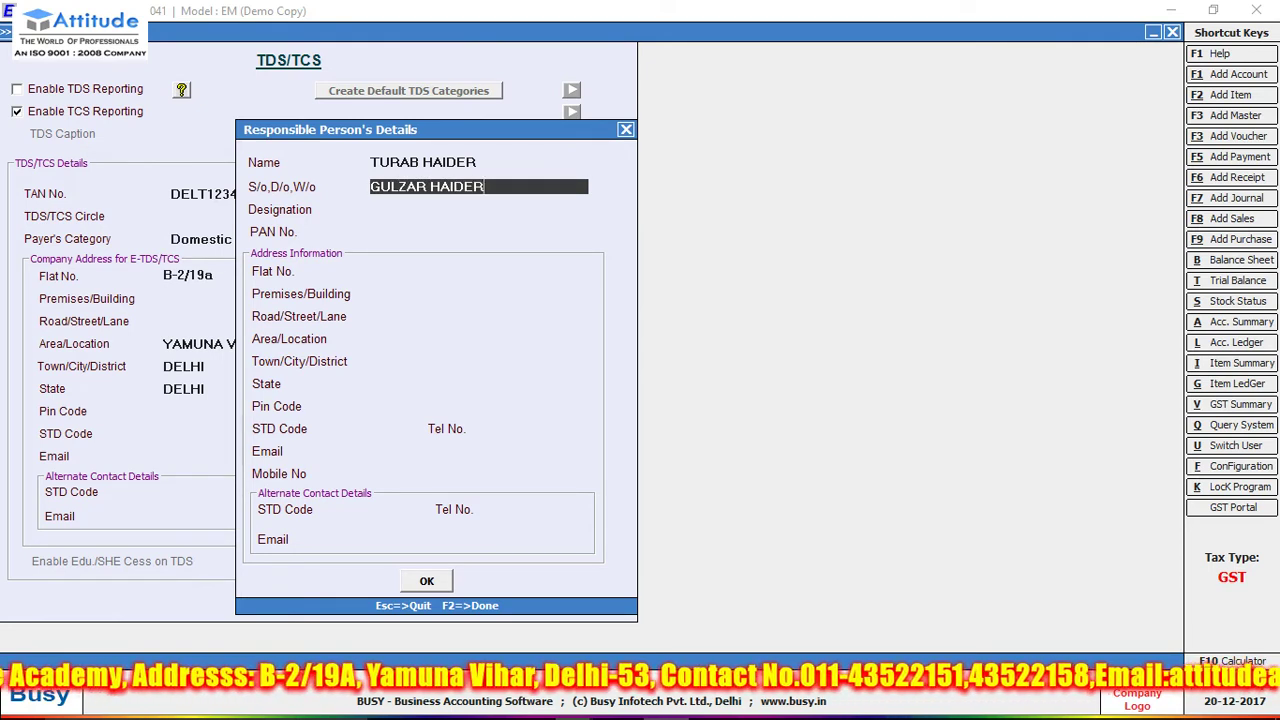
{"action": "key", "text": "Return"}
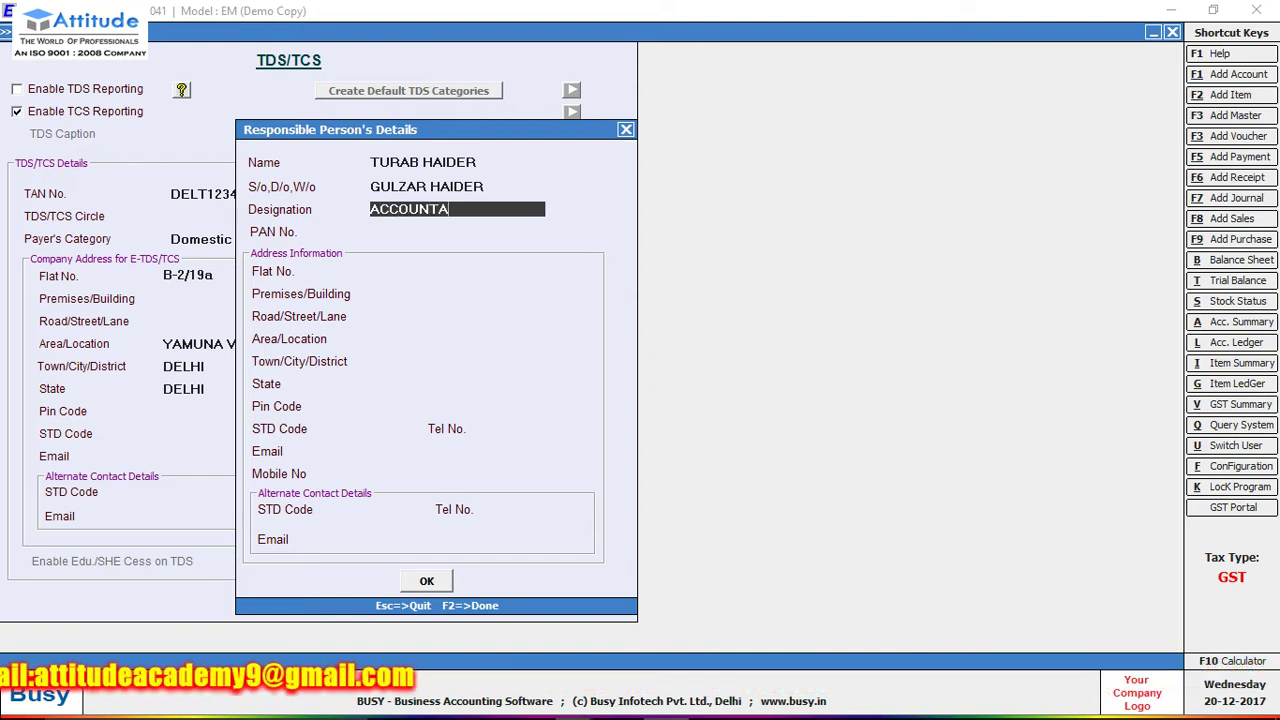
{"action": "key", "text": "Return"}
{"action": "key", "text": "Return"}
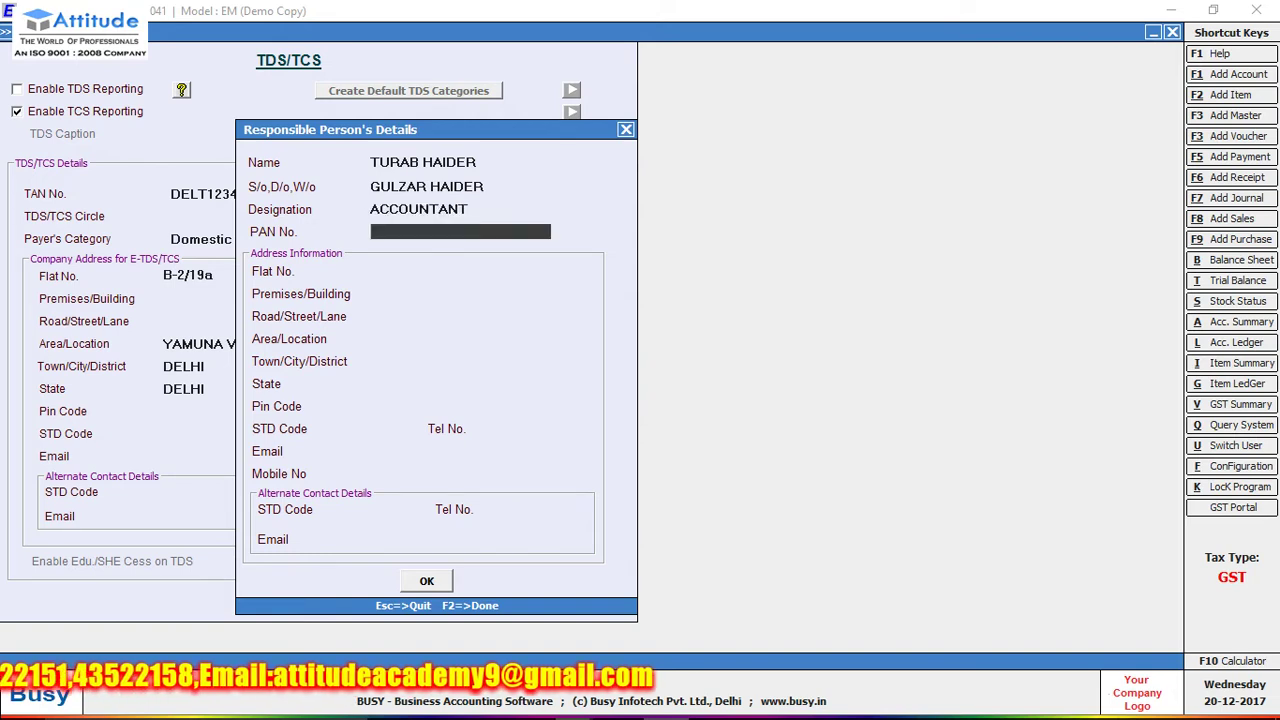
{"action": "type", "text": "B-19a"}
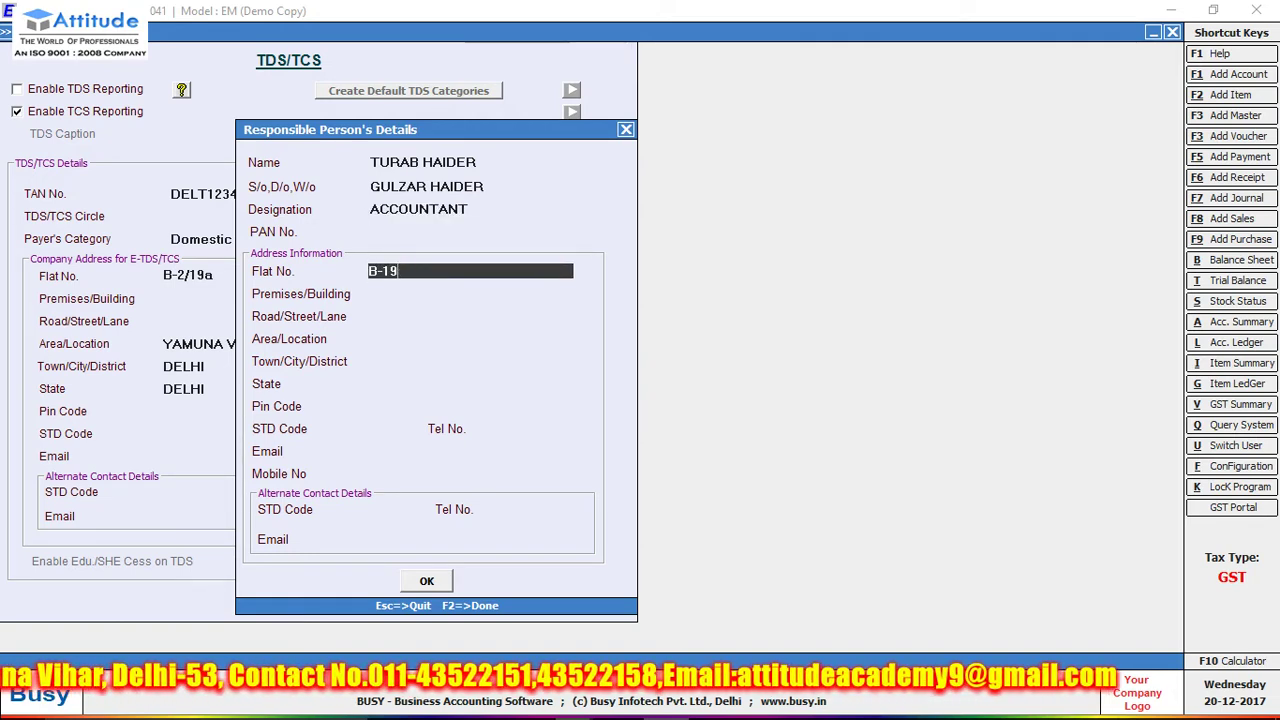
{"action": "key", "text": "Return"}
{"action": "key", "text": "Return"}
{"action": "key", "text": "Return"}
{"action": "key", "text": "Return"}
{"action": "key", "text": "Return"}
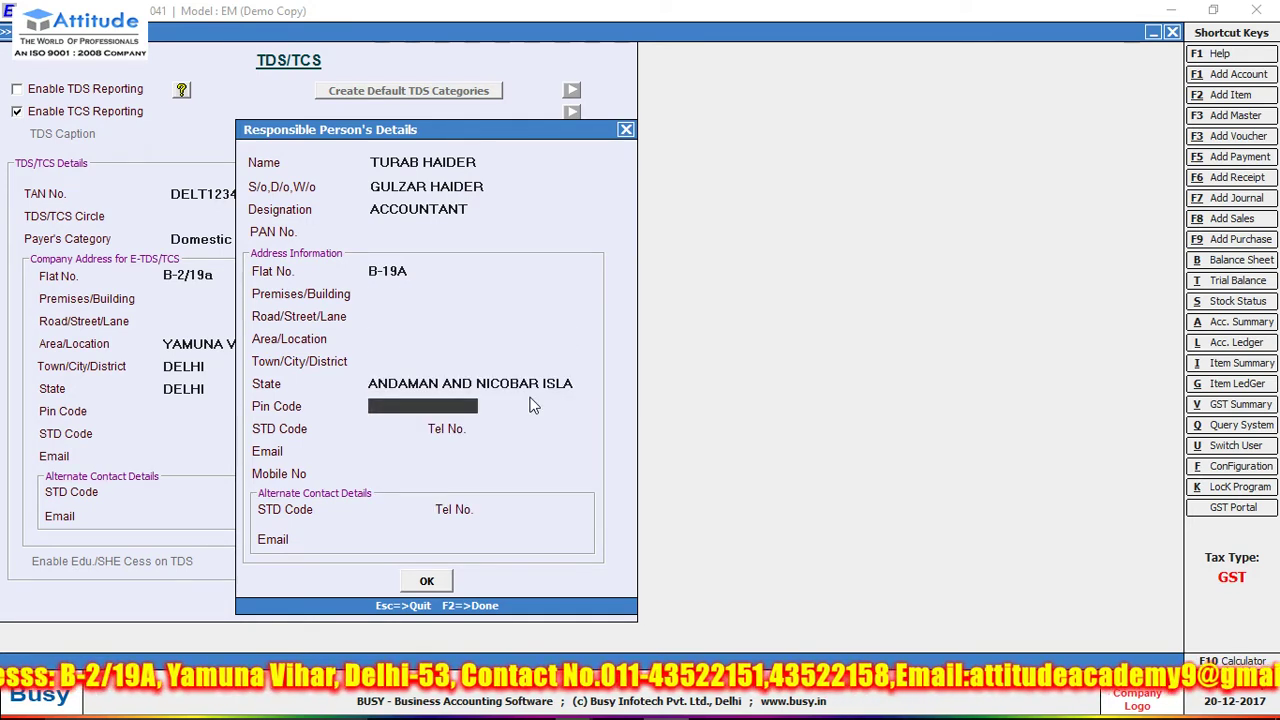
{"action": "type", "text": "D"}
{"action": "key", "text": "Down"}
{"action": "key", "text": "Down"}
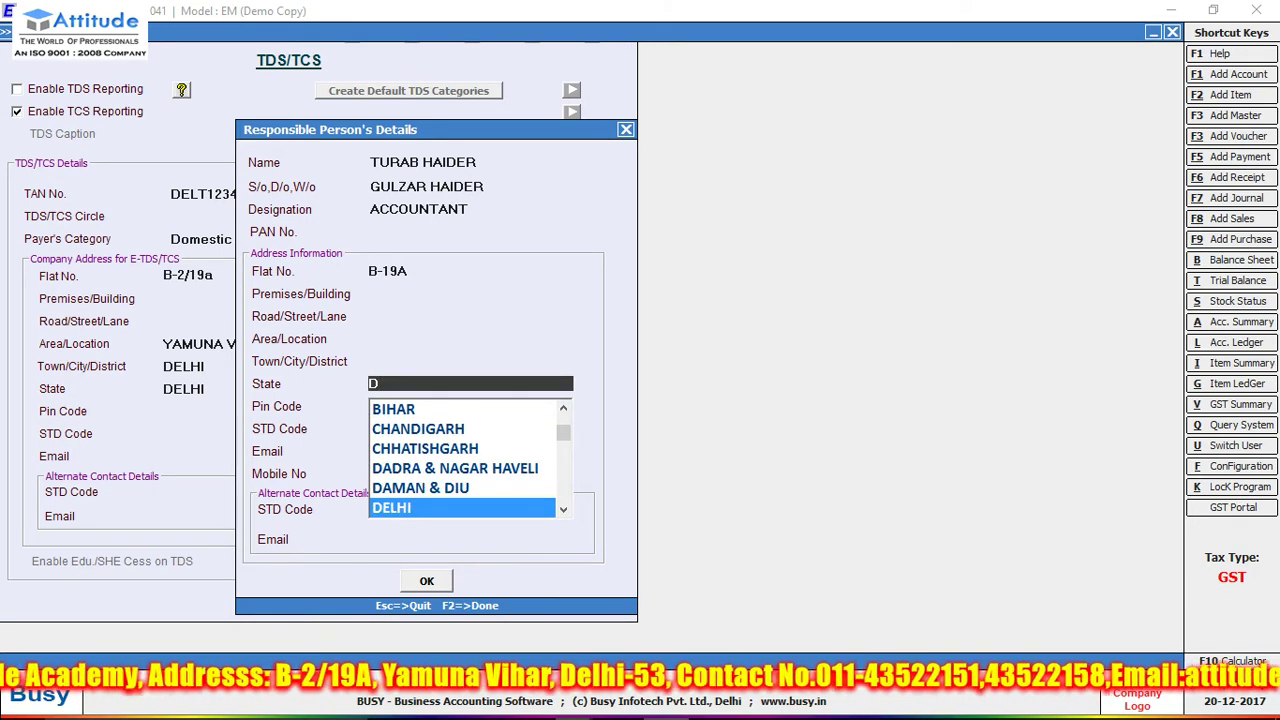
{"action": "key", "text": "Return"}
{"action": "key", "text": "Return"}
{"action": "key", "text": "Return"}
{"action": "key", "text": "Return"}
{"action": "key", "text": "Return"}
{"action": "key", "text": "Return"}
{"action": "key", "text": "Return"}
{"action": "key", "text": "Return"}
{"action": "key", "text": "Return"}
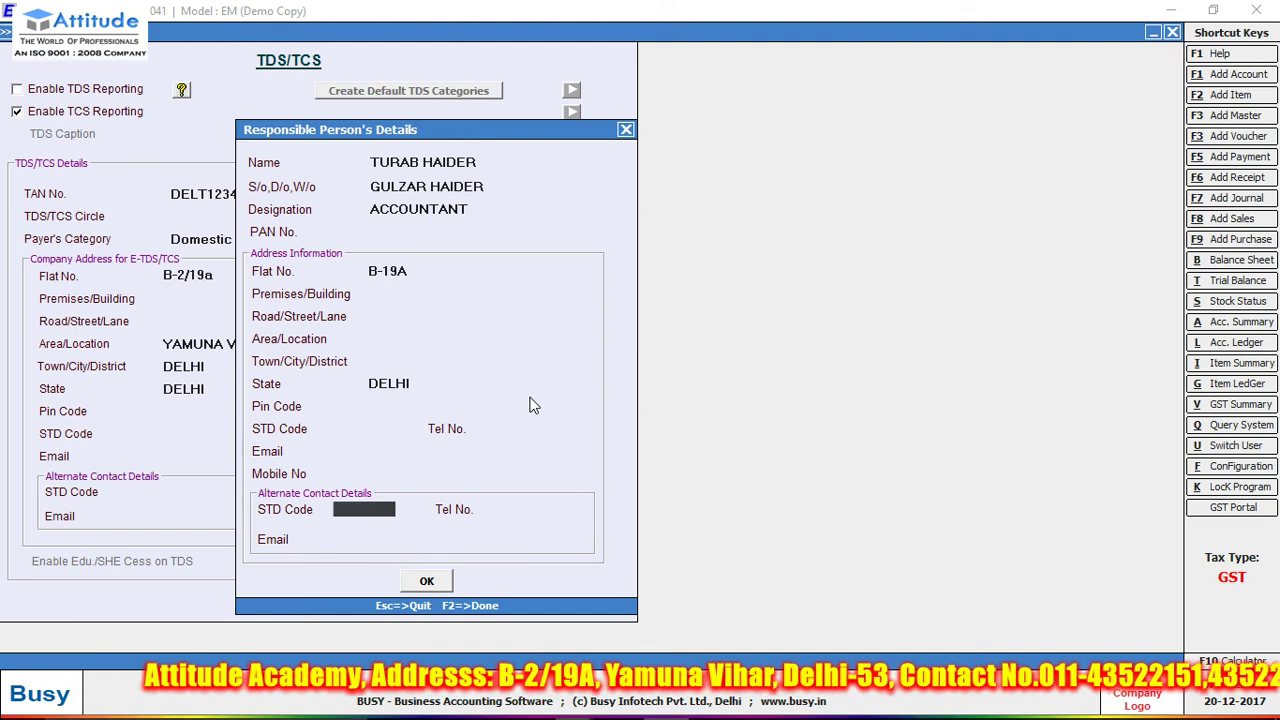
{"action": "key", "text": "Return"}
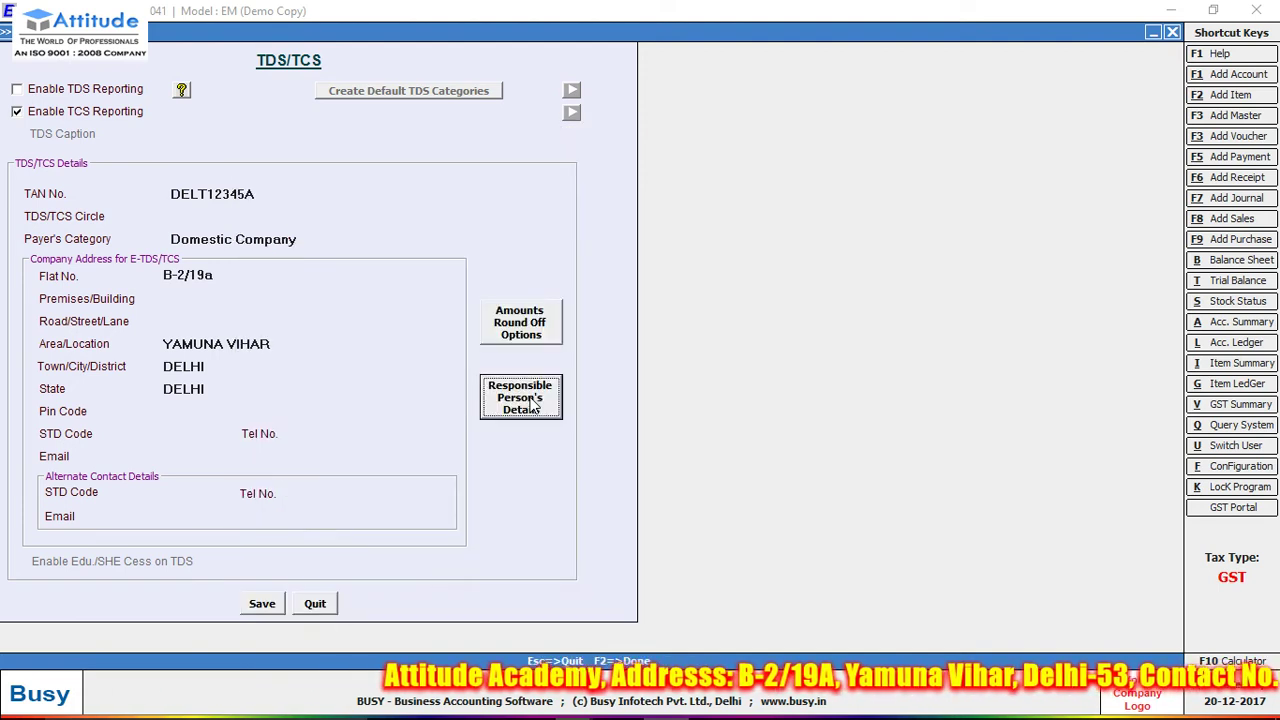
- Save the TDS/TCS settings and return to the Administration menu
{"action": "left_click", "coordinate": [261, 603]}
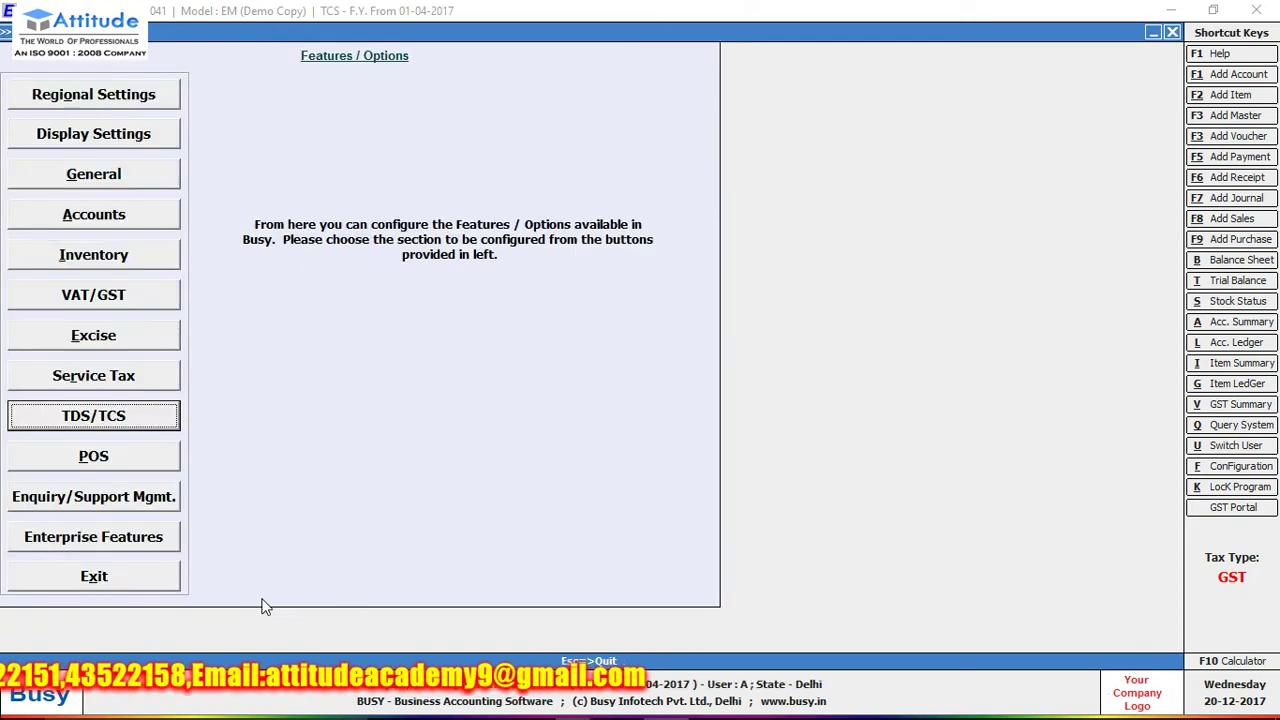
{"action": "key", "text": "Escape"}
{"action": "key", "text": "Up"}
{"action": "key", "text": "End"}
{"action": "key", "text": "Home"}
{"action": "key", "text": "Down"}
{"action": "key", "text": "Down"}
{"action": "key", "text": "Down"}
{"action": "key", "text": "Down"}
{"action": "key", "text": "Down"}
{"action": "key", "text": "Down"}
{"action": "key", "text": "Down"}
{"action": "key", "text": "Down"}
{"action": "key", "text": "Down"}
{"action": "key", "text": "Down"}
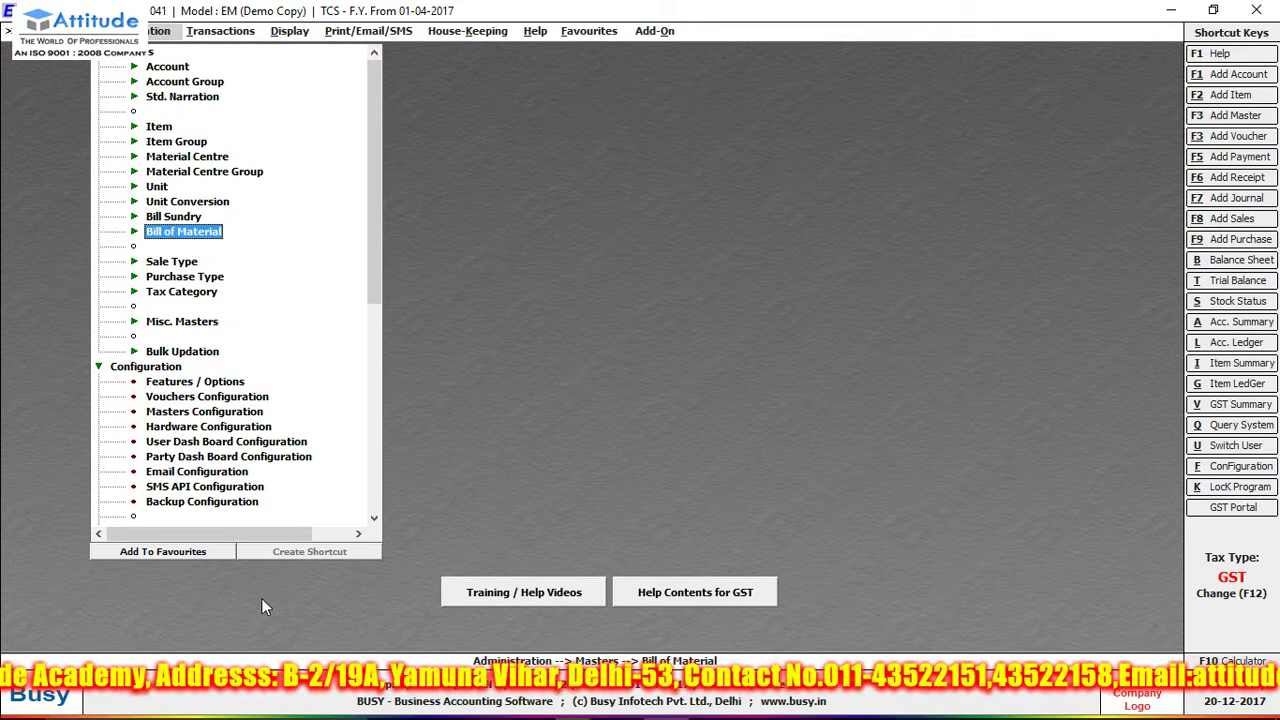
- Check the existing bill sundries for TCS, then begin adding a new bill sundry
{"action": "key", "text": "Up"}
{"action": "key", "text": "Up"}
{"action": "key", "text": "Up"}
{"action": "key", "text": "Down"}
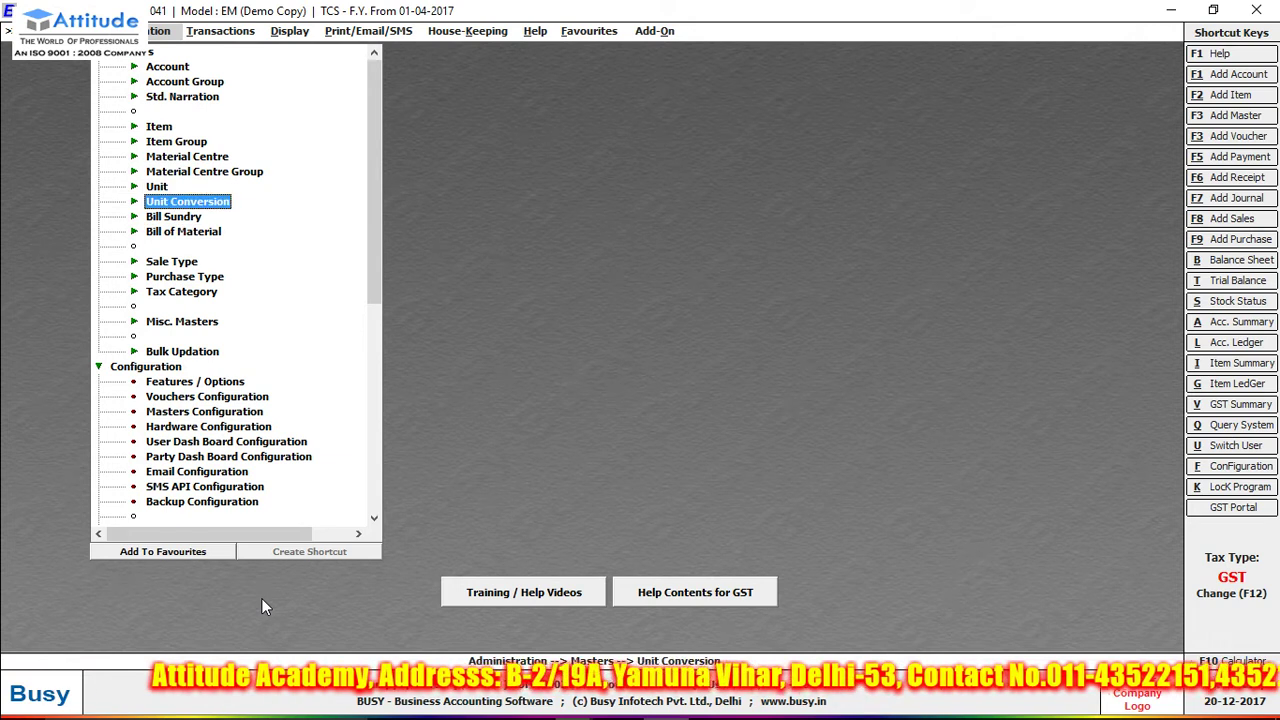
{"action": "key", "text": "Down"}
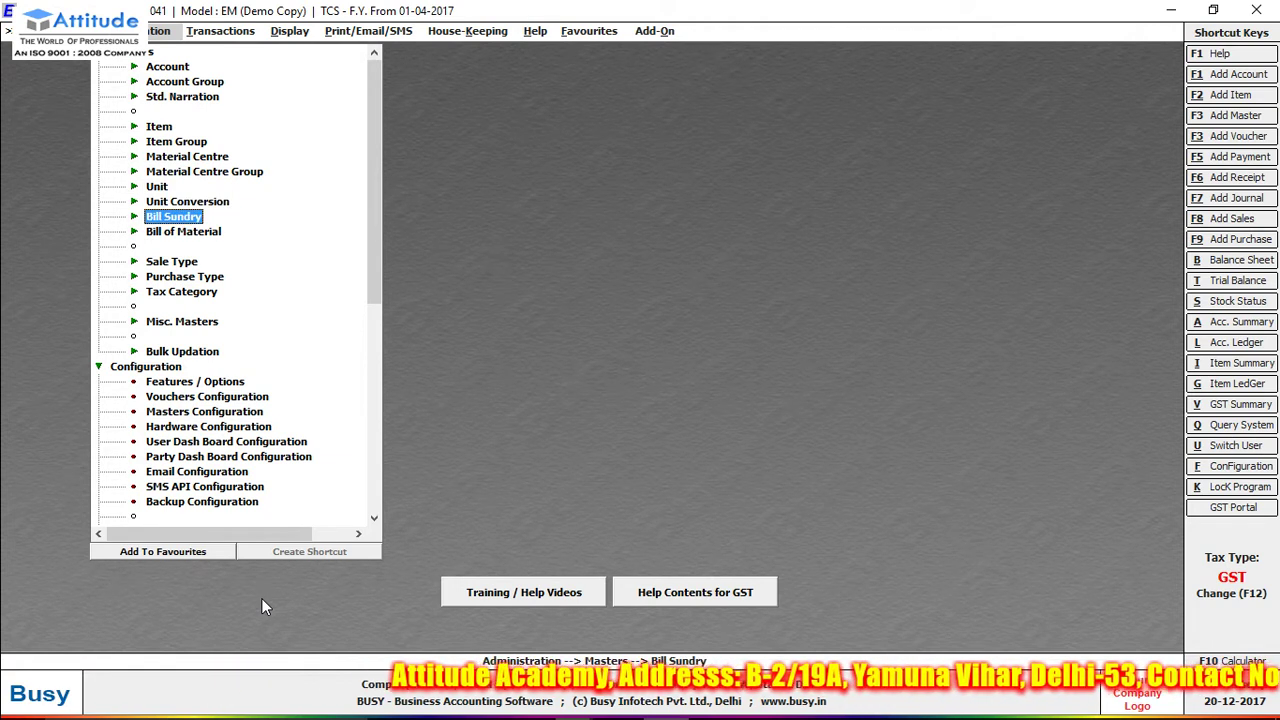
{"action": "key", "text": "Return"}
{"action": "key", "text": "Down"}
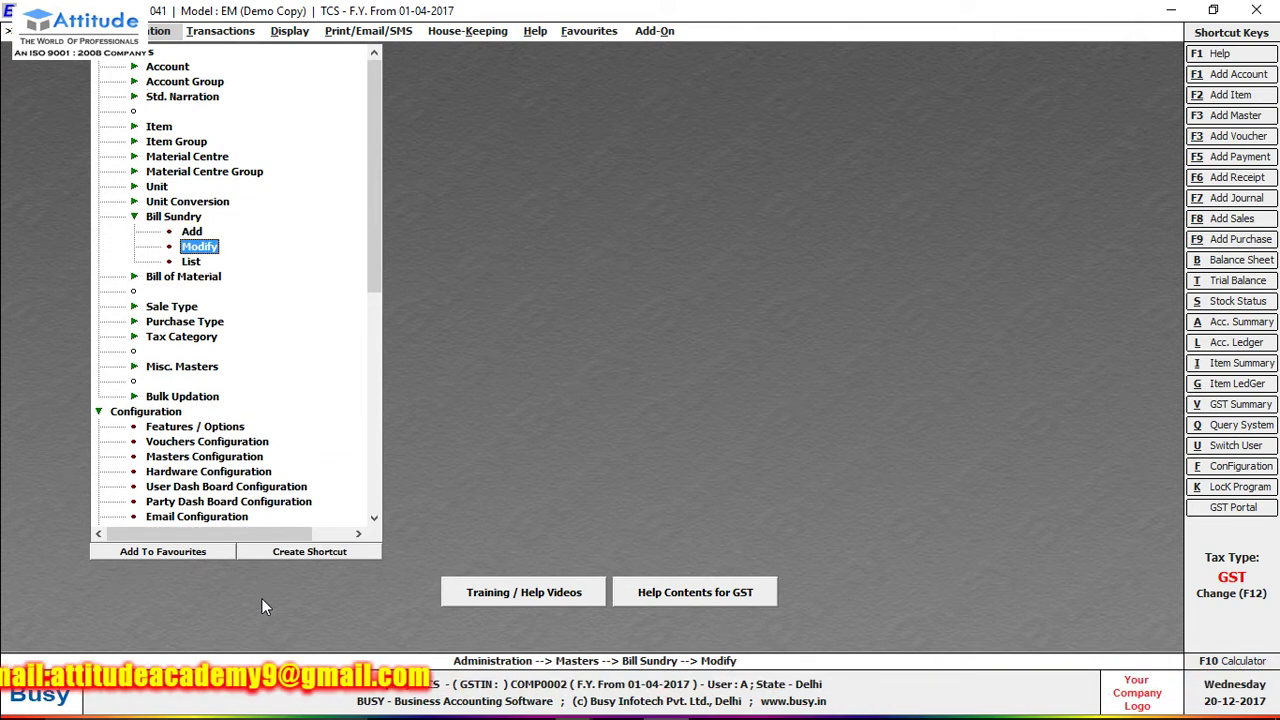
{"action": "key", "text": "Return"}
{"action": "type", "text": "TC"}
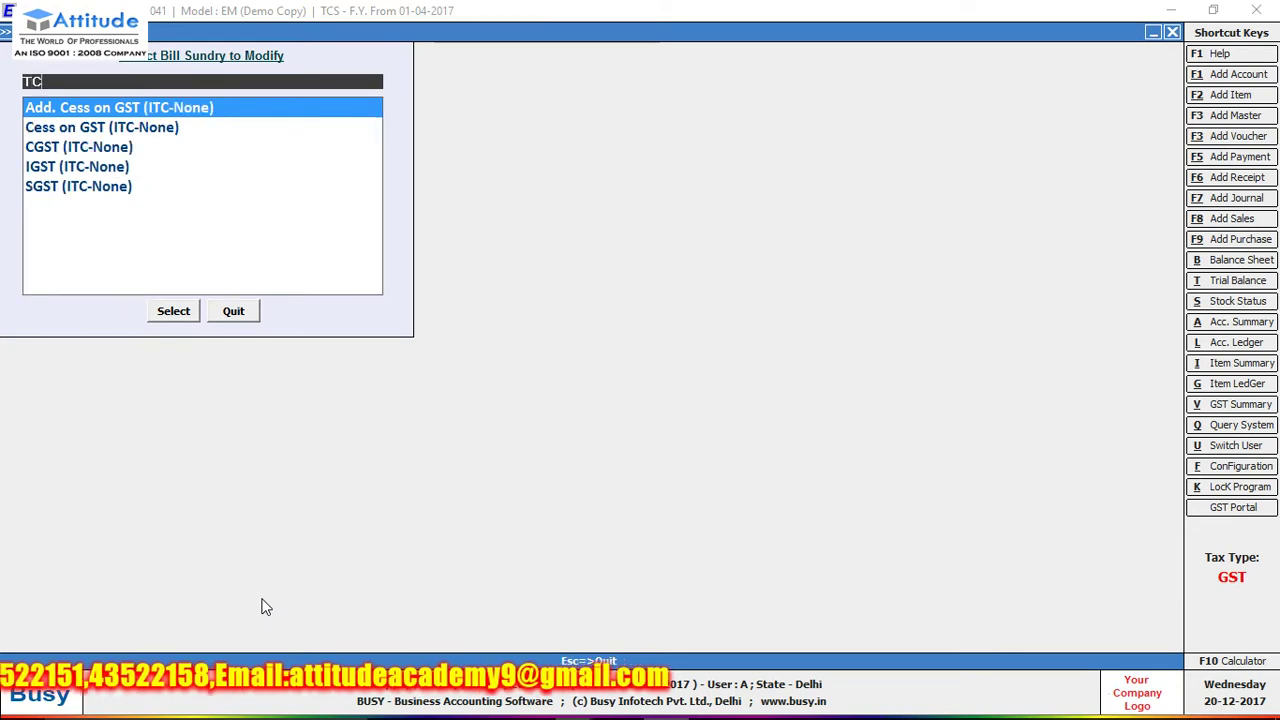
{"action": "key", "text": "Escape"}
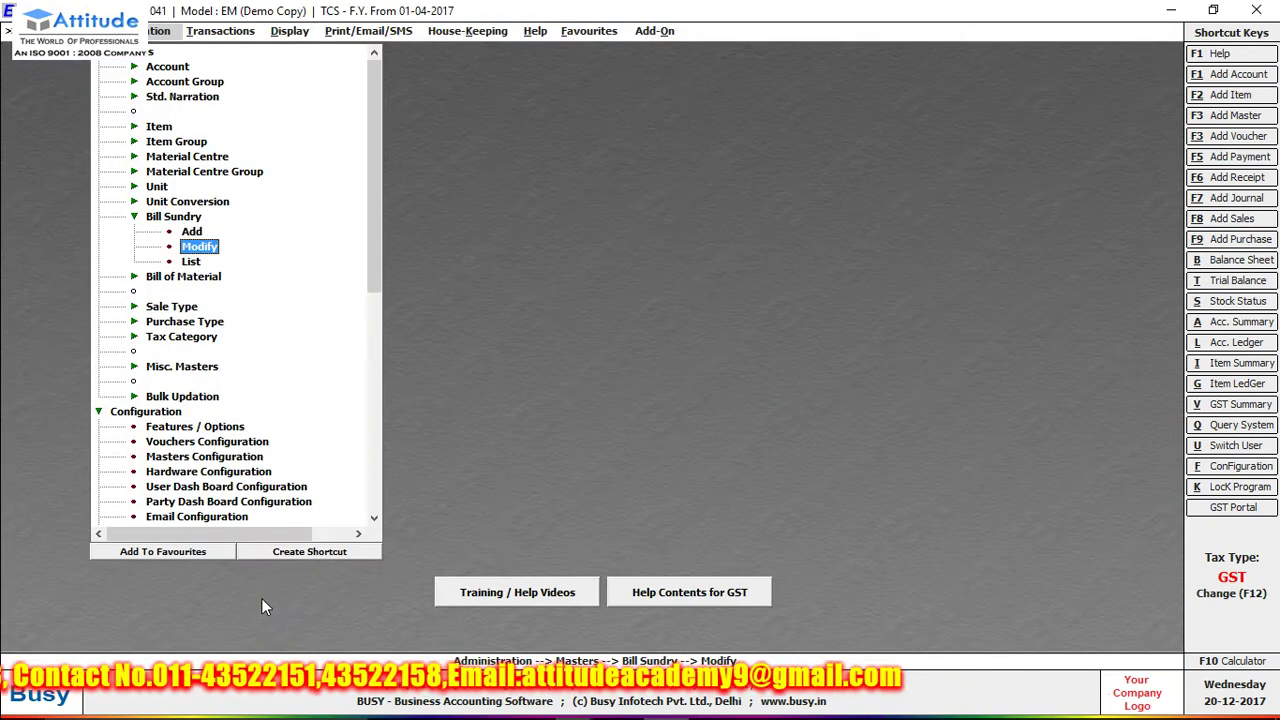
{"action": "key", "text": "Up"}
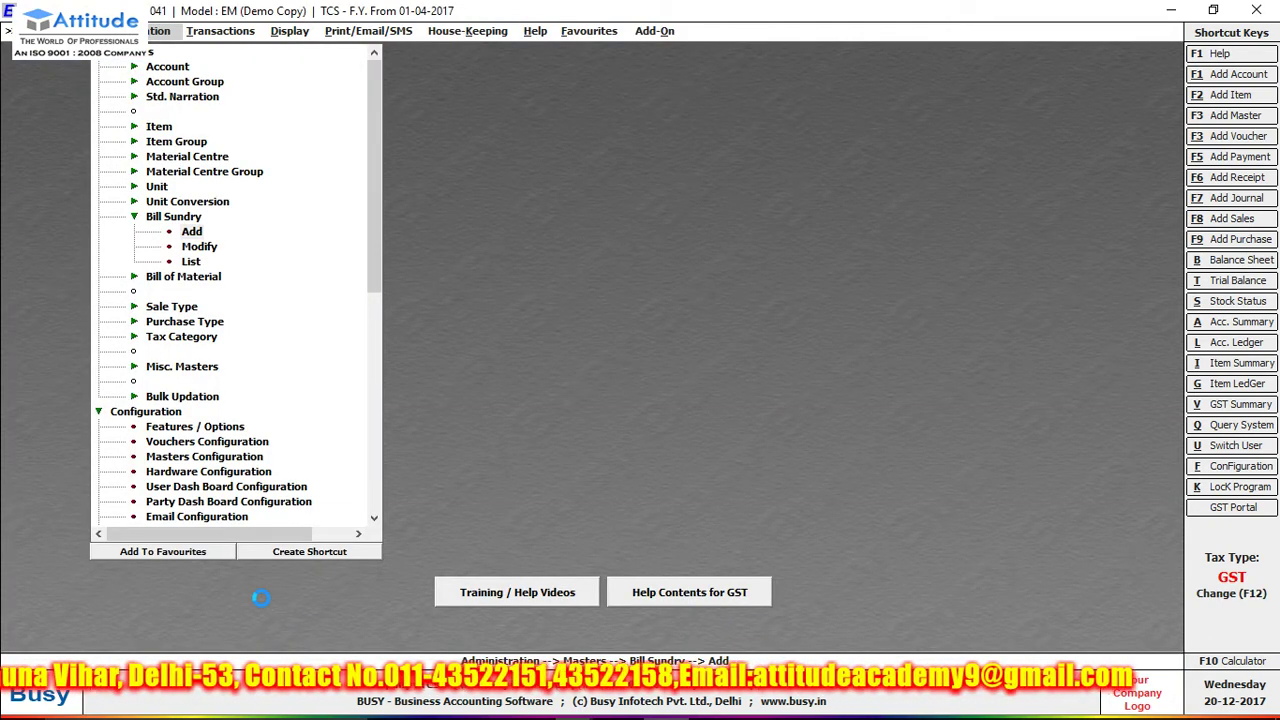
{"action": "key", "text": "Return"}
- Name the bill sundry TCS with type Additive and nature Others
{"action": "type", "text": "TCS"}
{"action": "key", "text": "Return"}
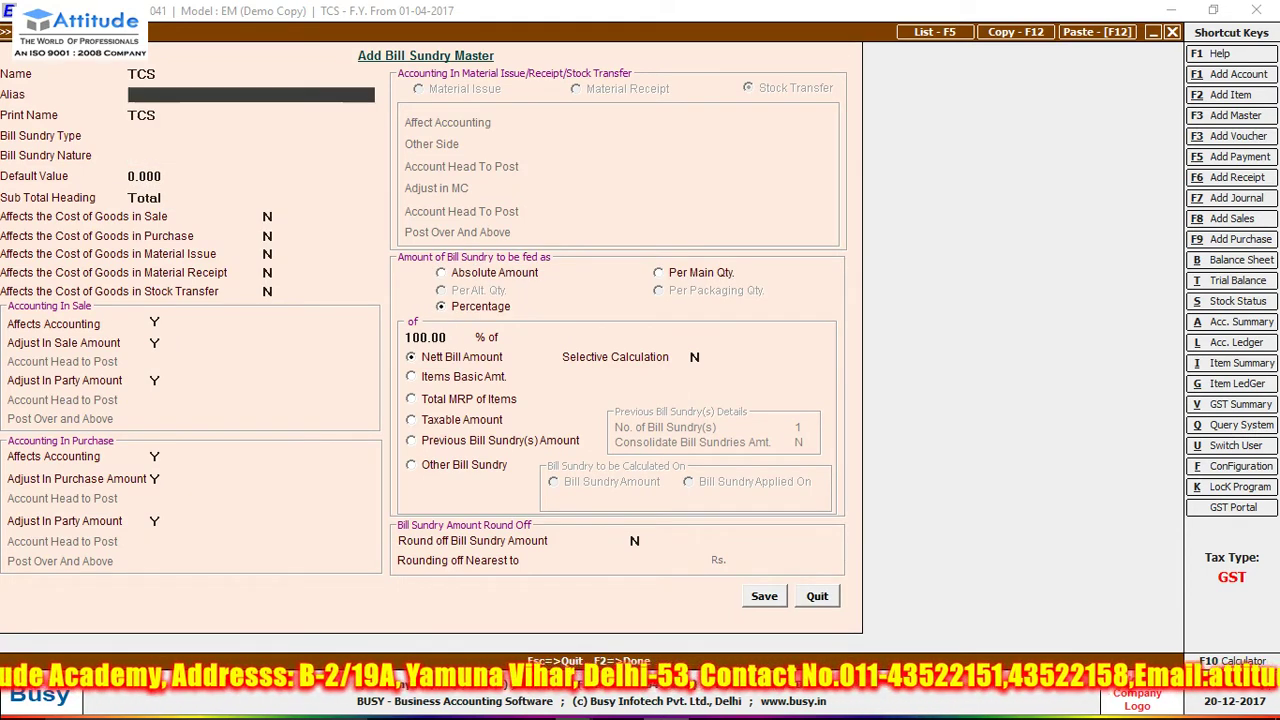
{"action": "key", "text": "Return"}
{"action": "key", "text": "Return"}
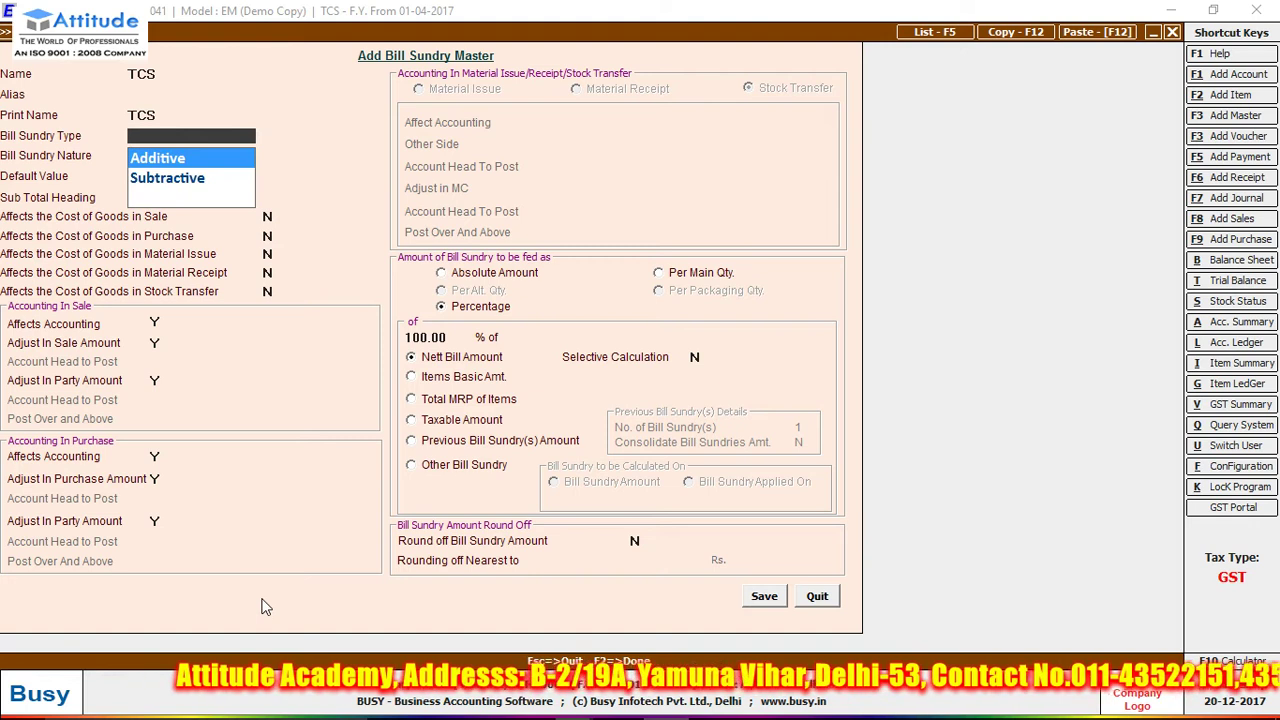
{"action": "key", "text": "Return"}
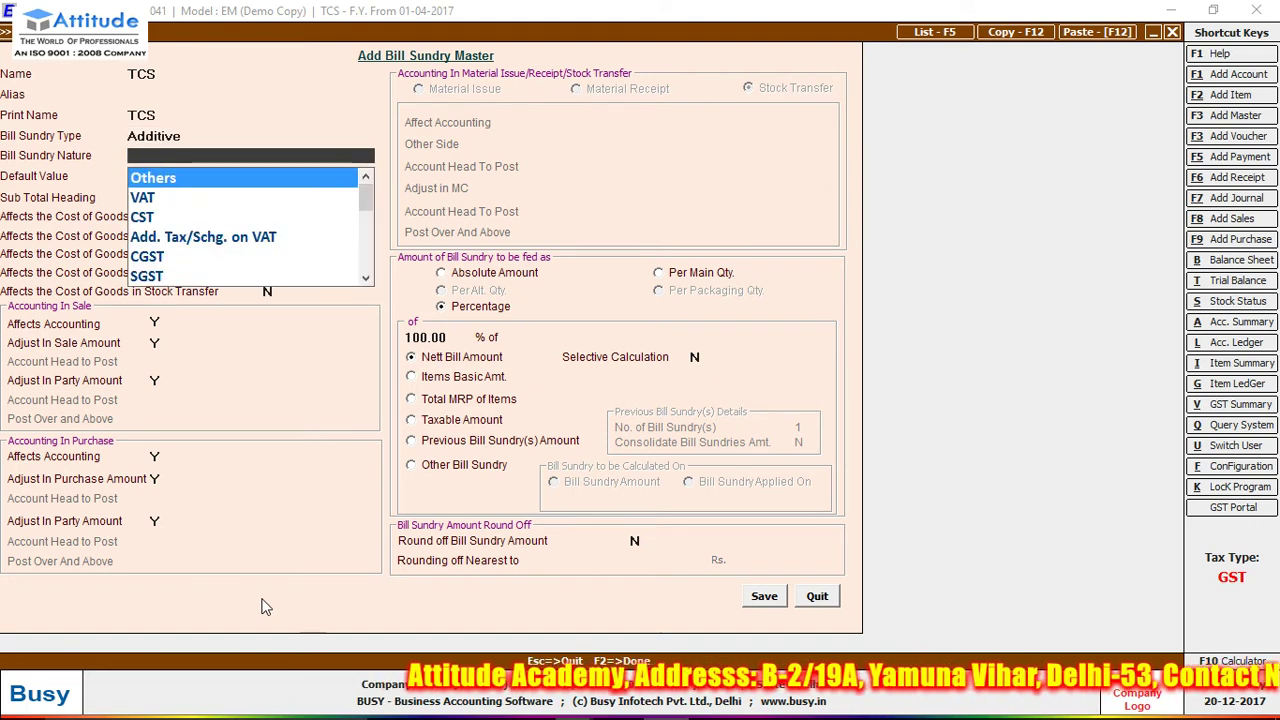
{"action": "key", "text": "Return"}
{"action": "key", "text": "Return"}
{"action": "key", "text": "Return"}
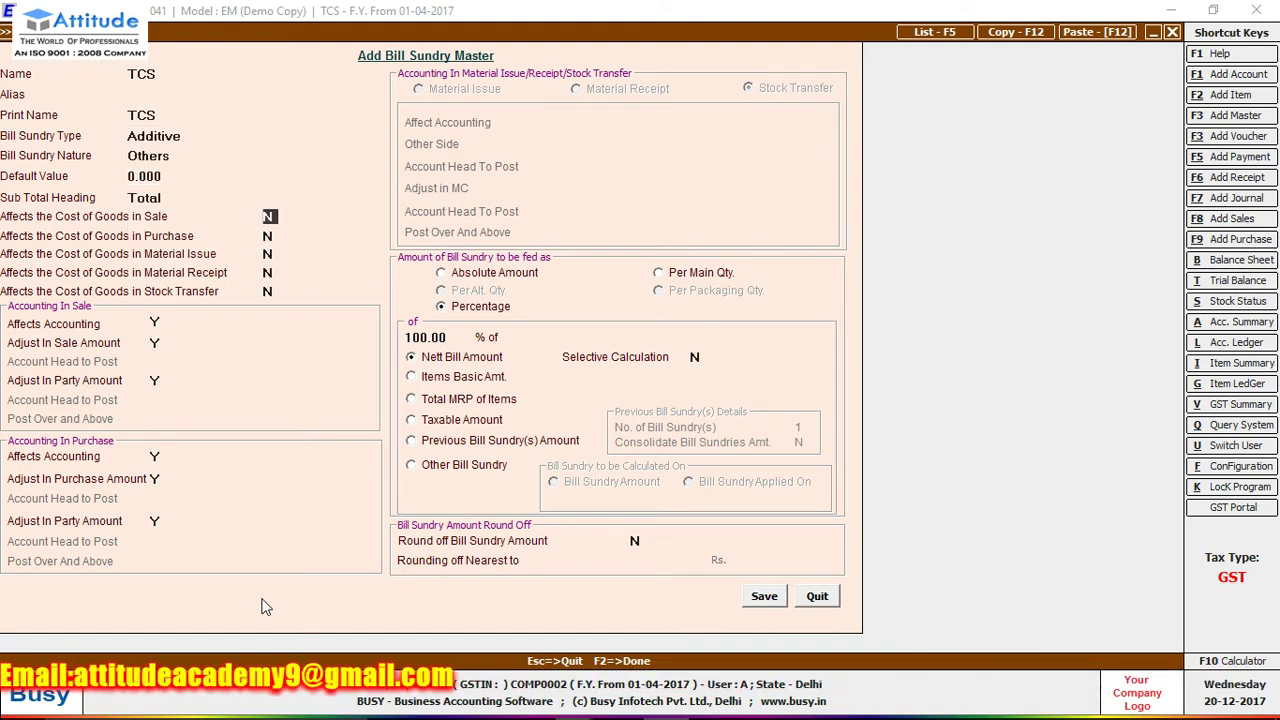
{"action": "key", "text": "Return"}
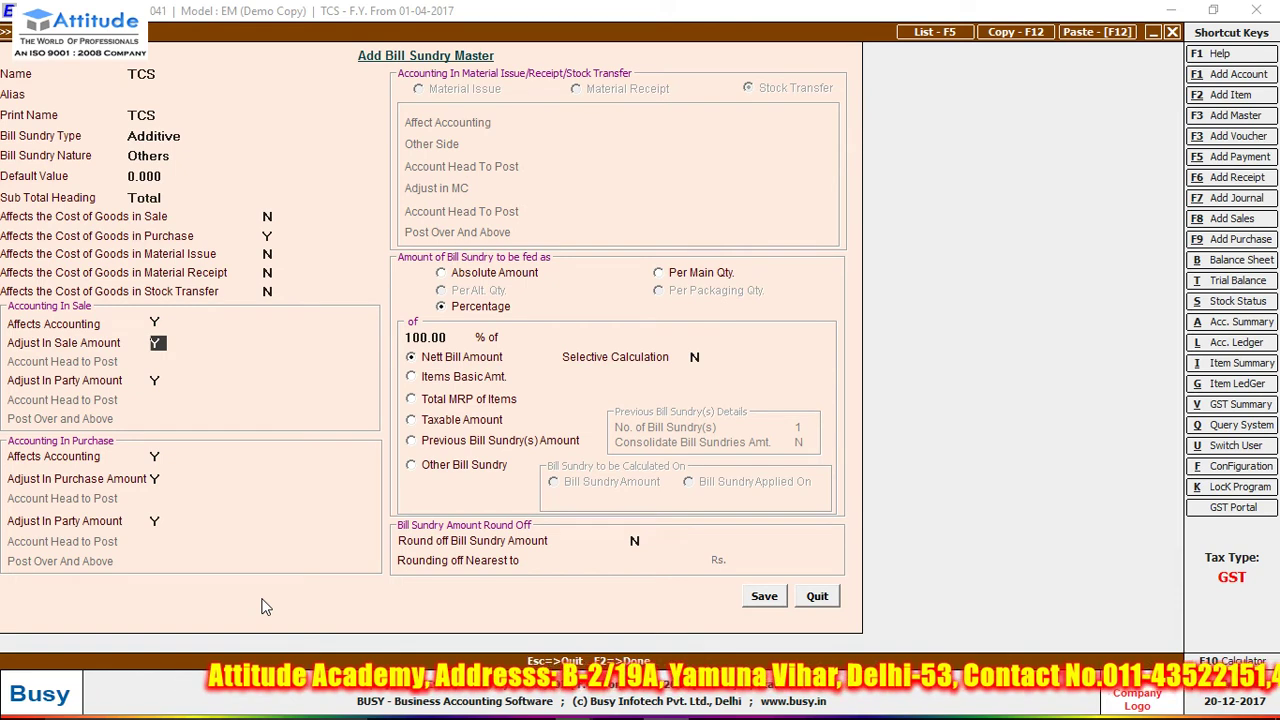
- Post it to TCS (Tax Collected at Source), not adjusted in sale amount, and save
{"action": "key", "text": "n"}
{"action": "key", "text": "Return"}
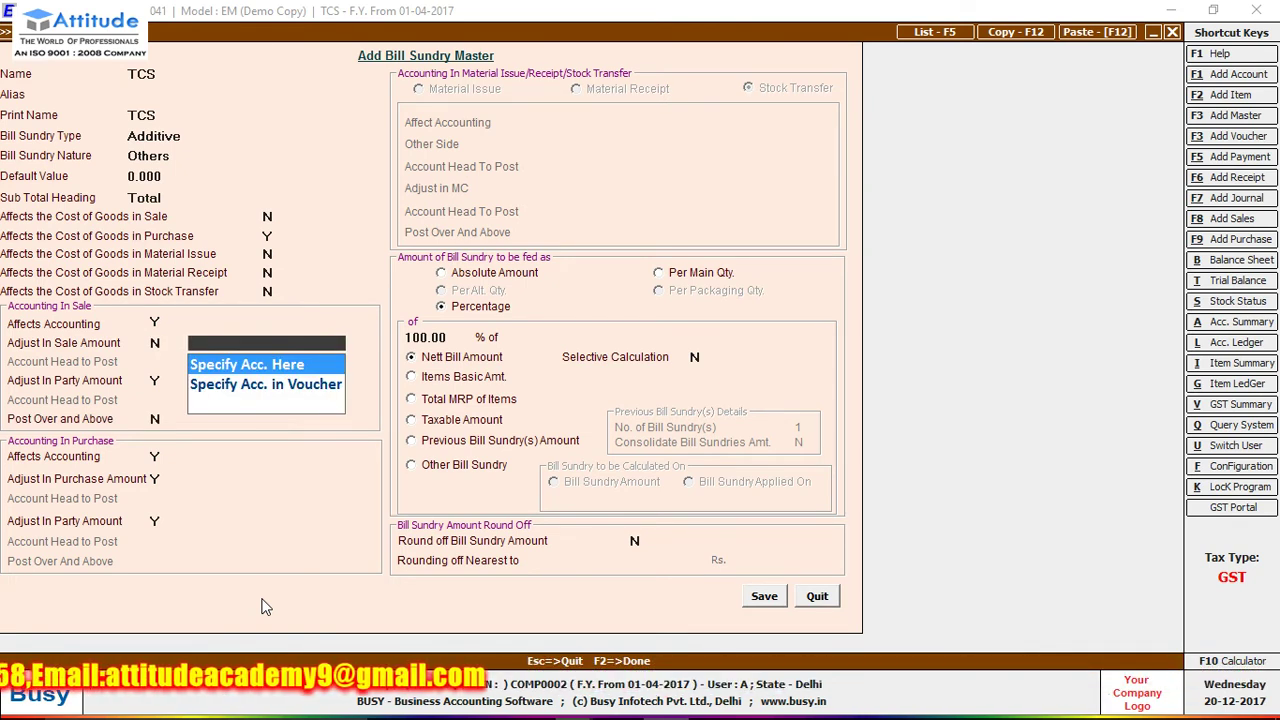
{"action": "key", "text": "Return"}
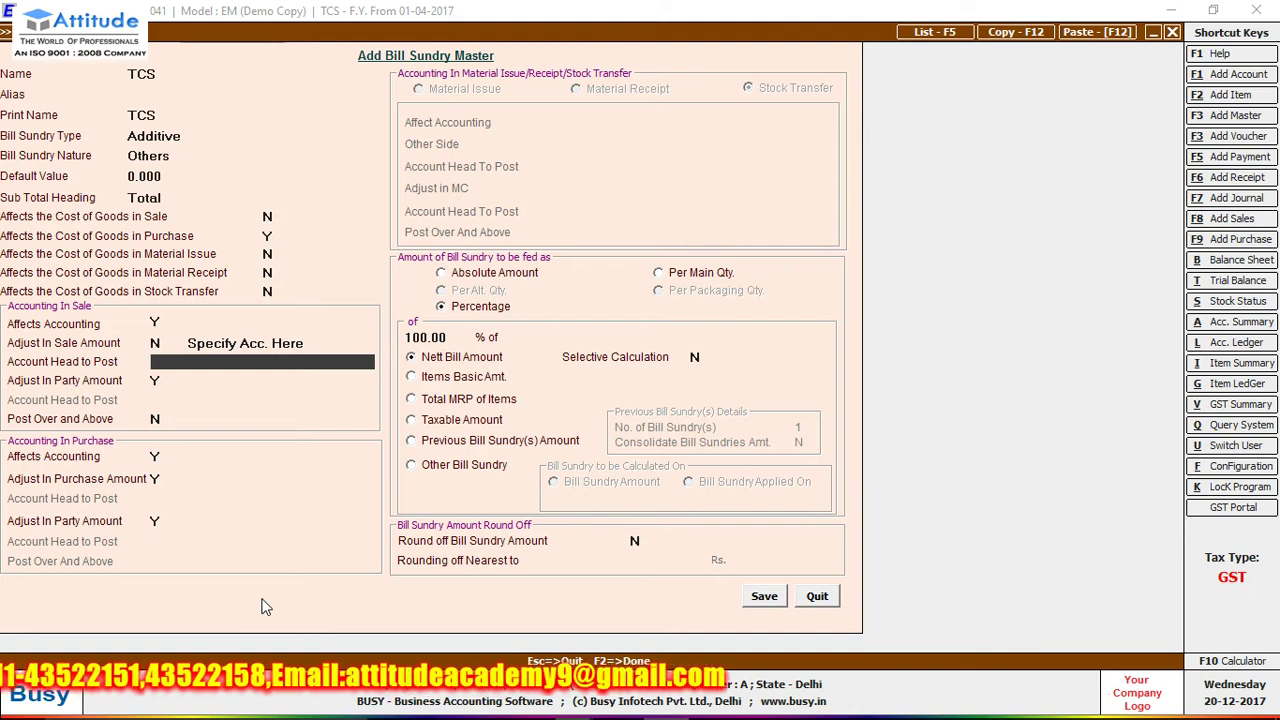
{"action": "type", "text": "T"}
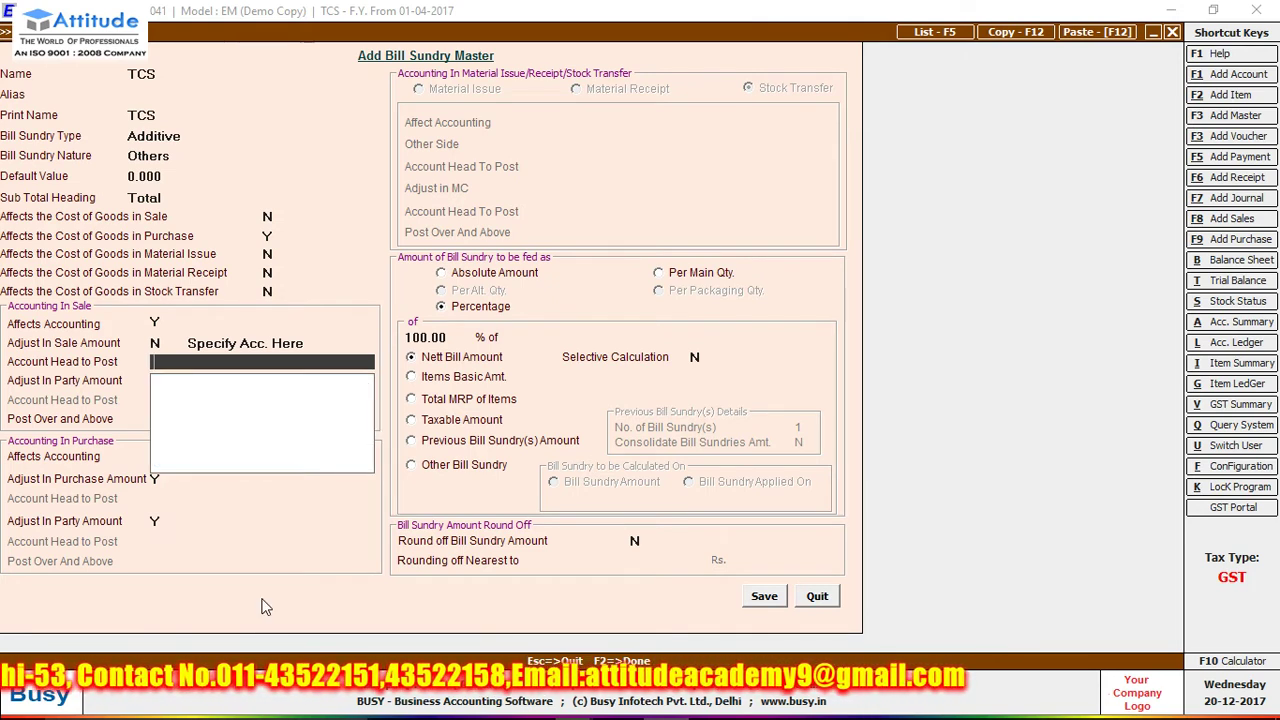
{"action": "key", "text": "Return"}
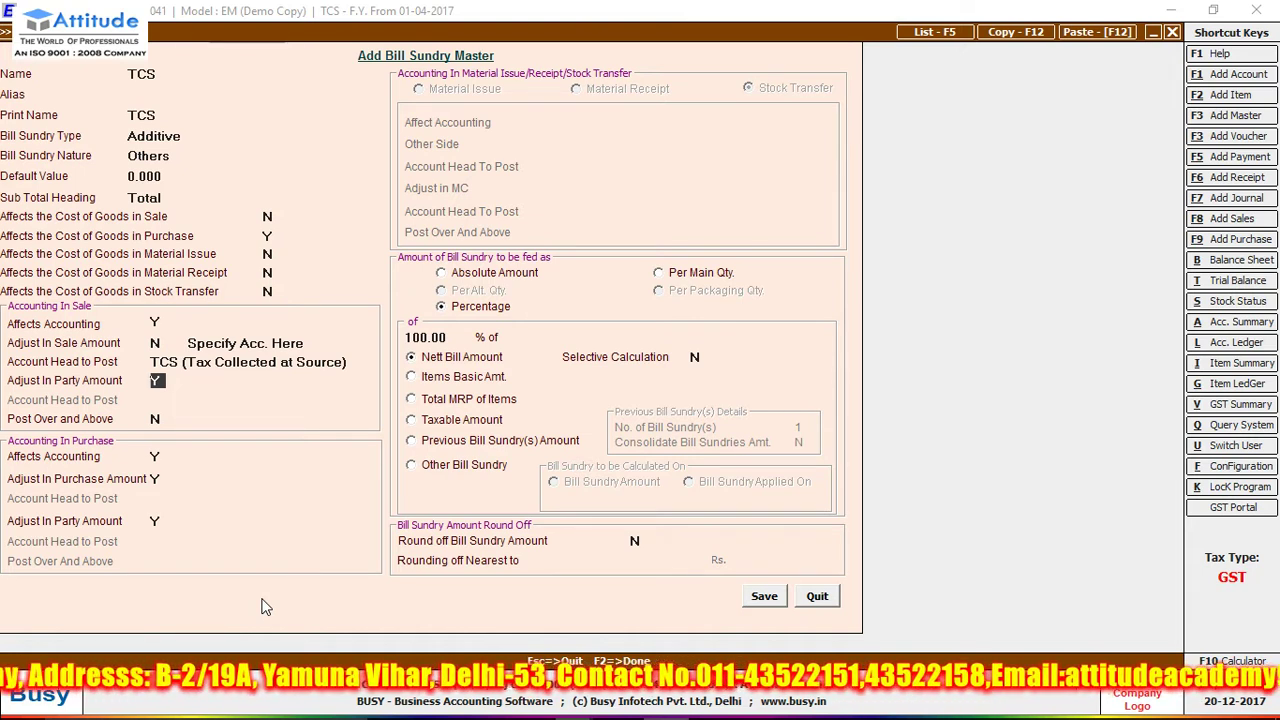
{"action": "key", "text": "Return"}
{"action": "key", "text": "Return"}
{"action": "key", "text": "Return"}
{"action": "key", "text": "Return"}
{"action": "key", "text": "Return"}
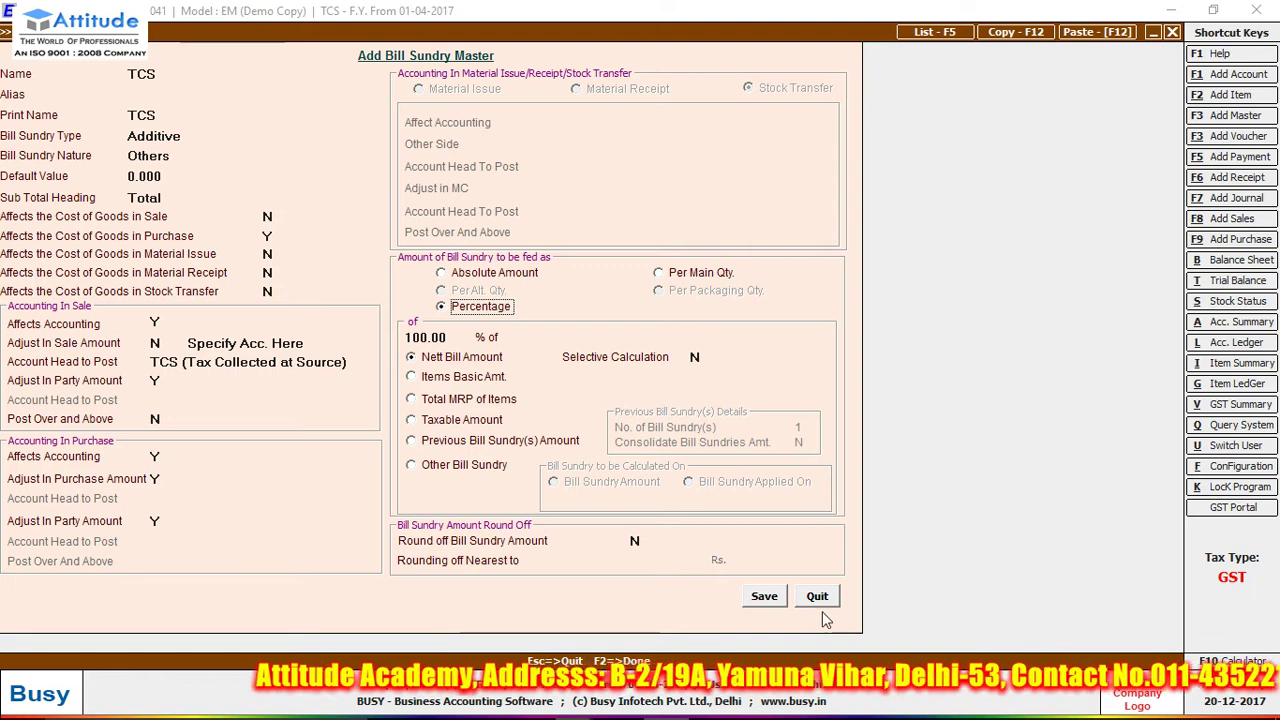
{"action": "left_click", "coordinate": [763, 597]}
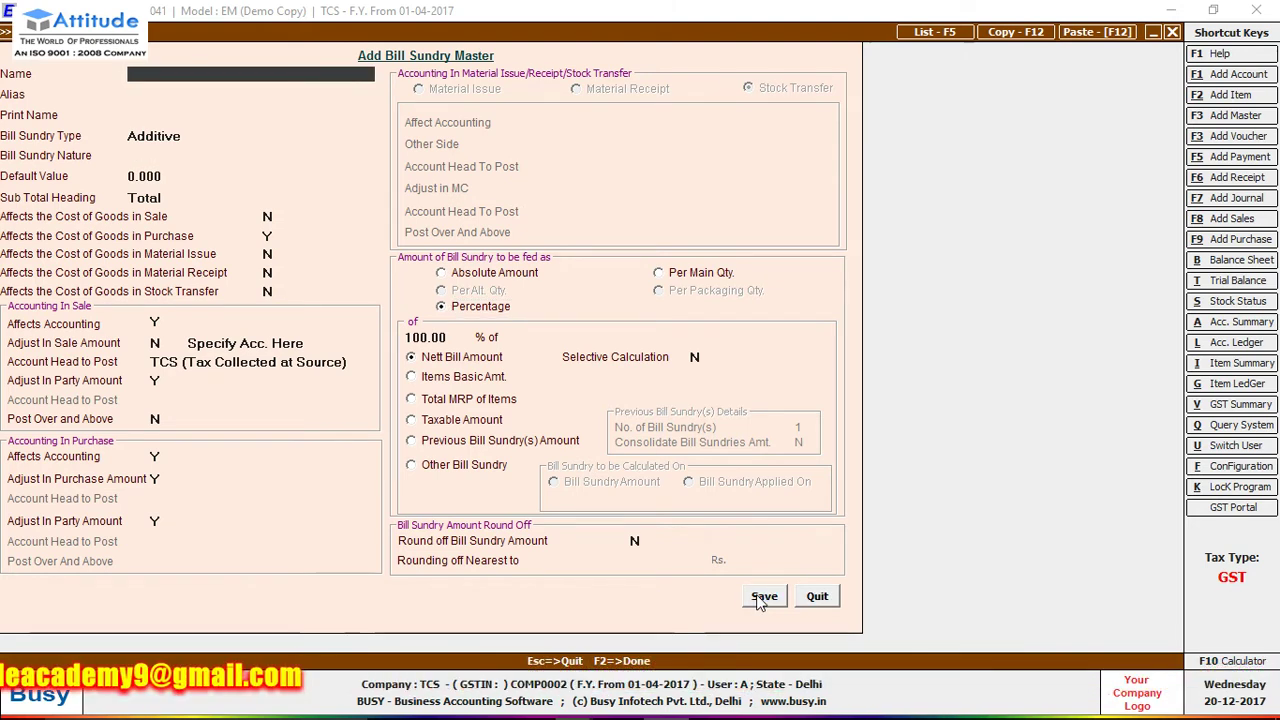
- Reopen the TCS bill sundry for review and save it again
{"action": "key", "text": "Escape"}
{"action": "key", "text": "Down"}
{"action": "key", "text": "Return"}
{"action": "type", "text": "T"}
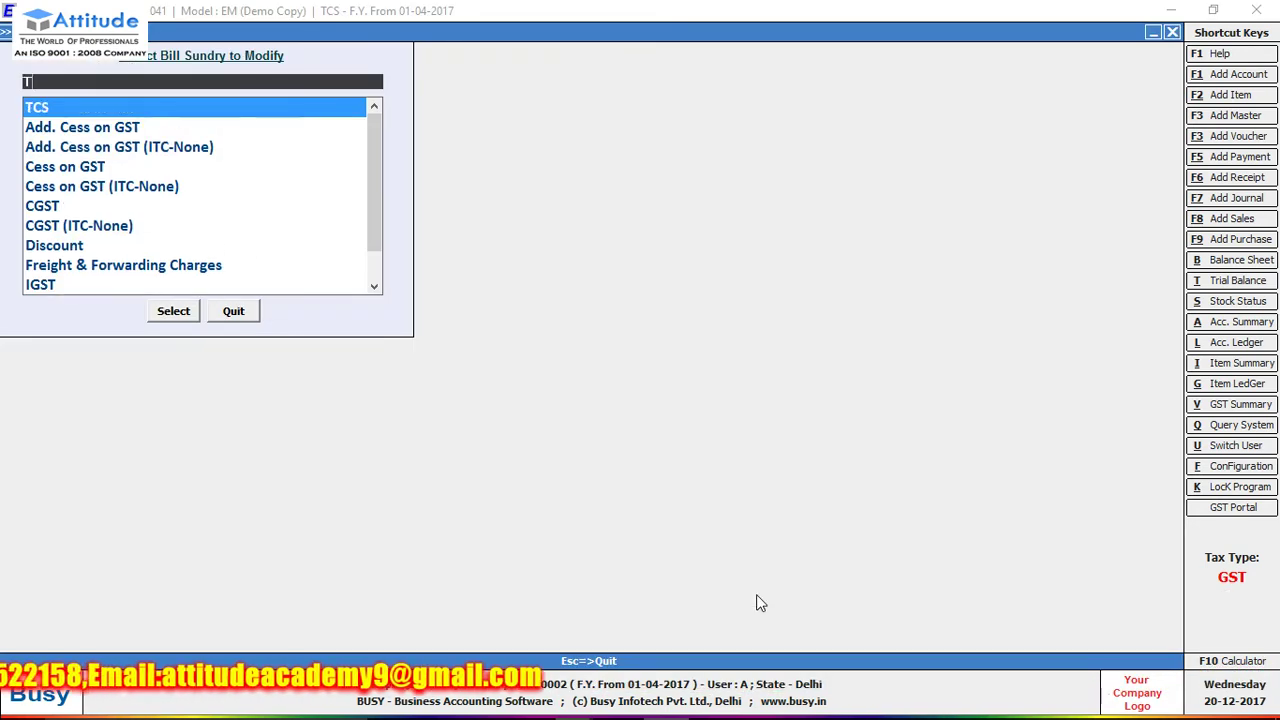
{"action": "type", "text": "CS"}
{"action": "key", "text": "Return"}
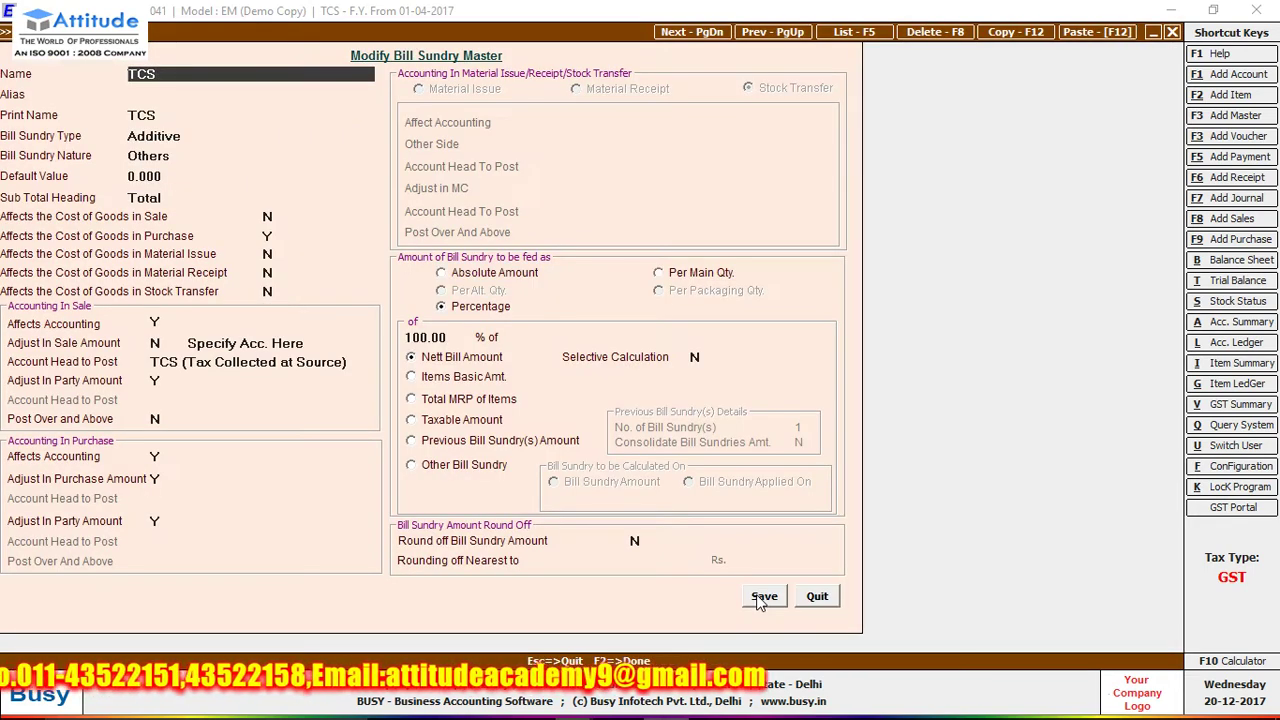
{"action": "left_click", "coordinate": [760, 596]}
{"action": "key", "text": "Escape"}
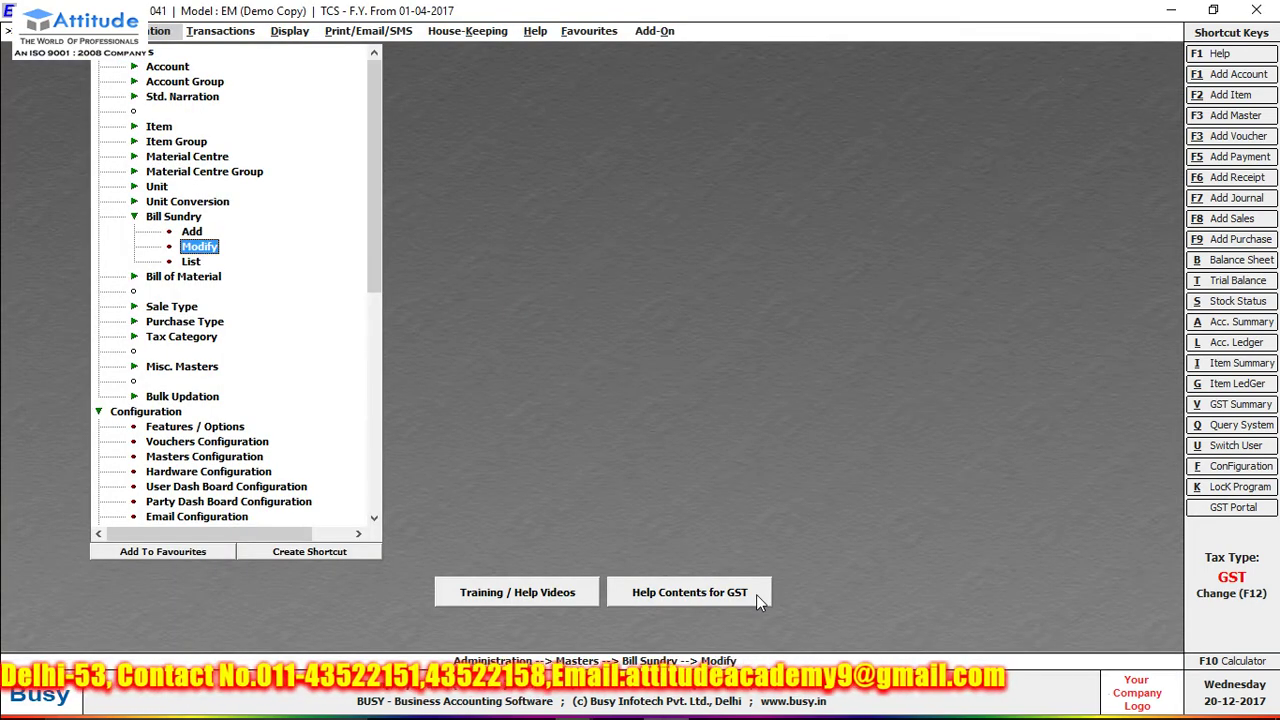
- Inspect the TCS (Tax Collected at Source) account without making changes
{"action": "key", "text": "Up"}
{"action": "key", "text": "Up"}
{"action": "key", "text": "Up"}
{"action": "key", "text": "Up"}
{"action": "key", "text": "Up"}
{"action": "key", "text": "Up"}
{"action": "key", "text": "Up"}
{"action": "key", "text": "Up"}
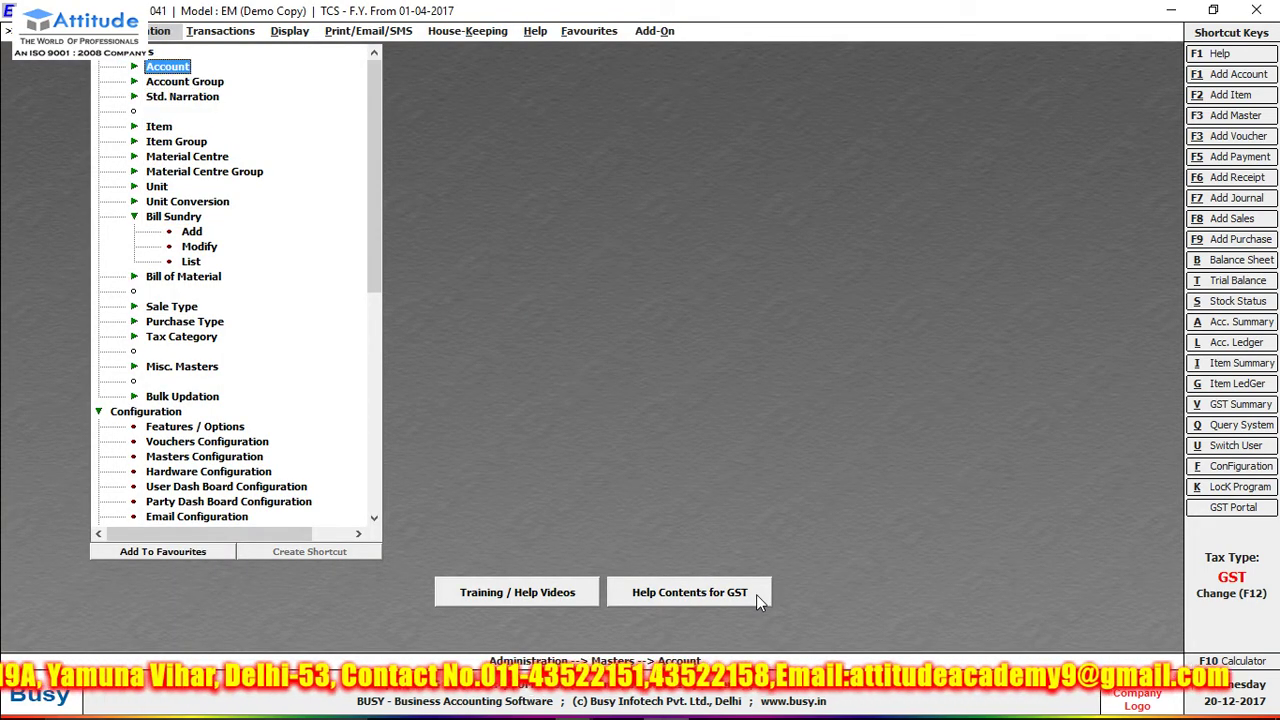
{"action": "key", "text": "Right"}
{"action": "key", "text": "Down"}
{"action": "key", "text": "Down"}
{"action": "key", "text": "Return"}
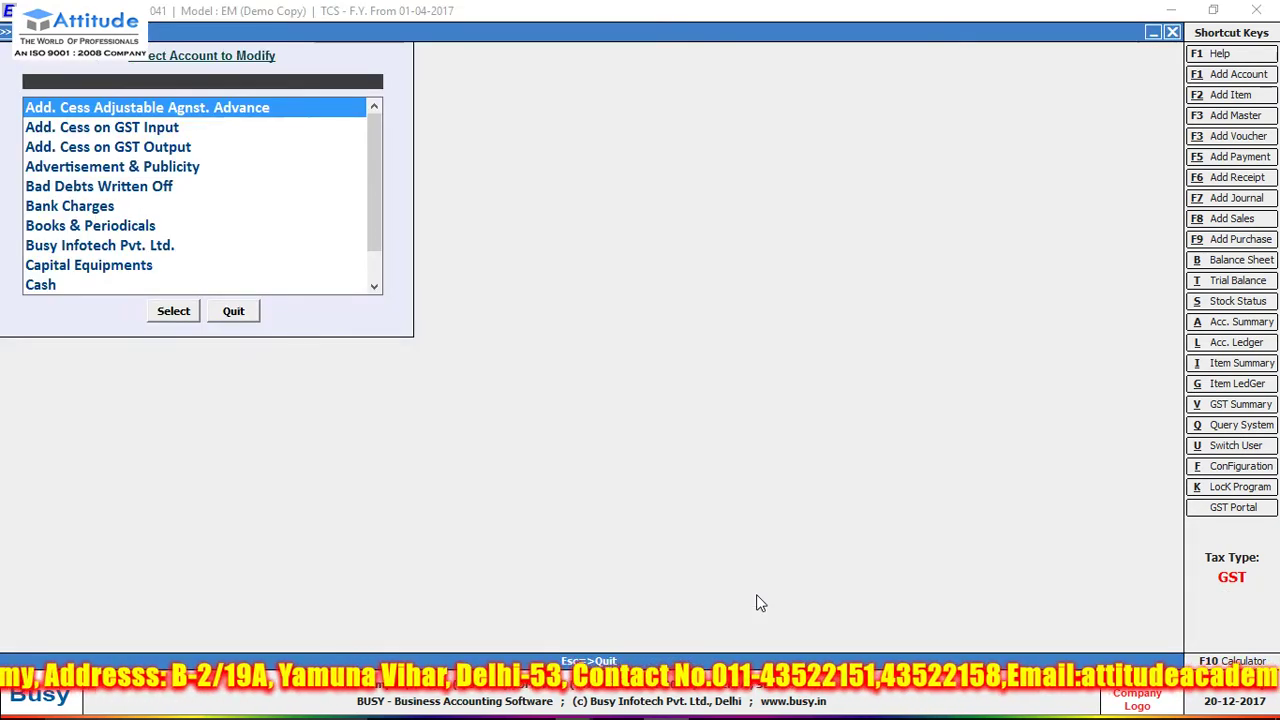
{"action": "type", "text": "TCS"}
{"action": "key", "text": "Return"}
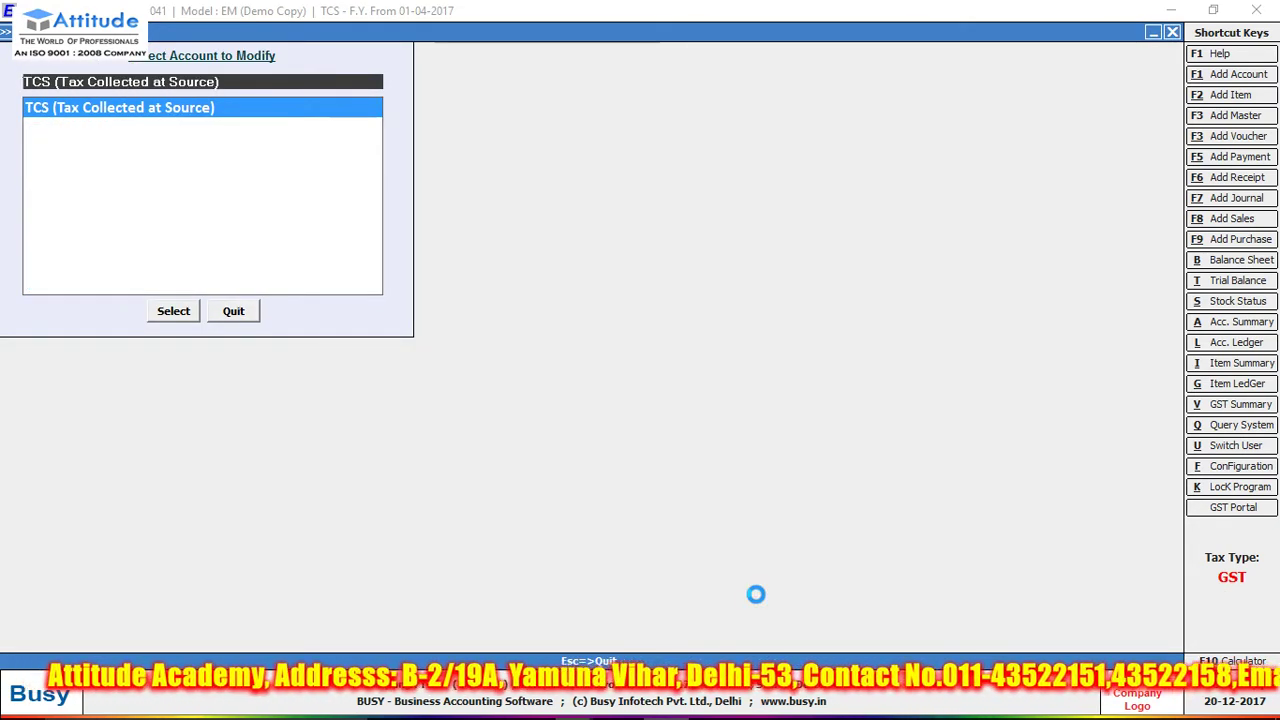
{"action": "key", "text": "Escape"}
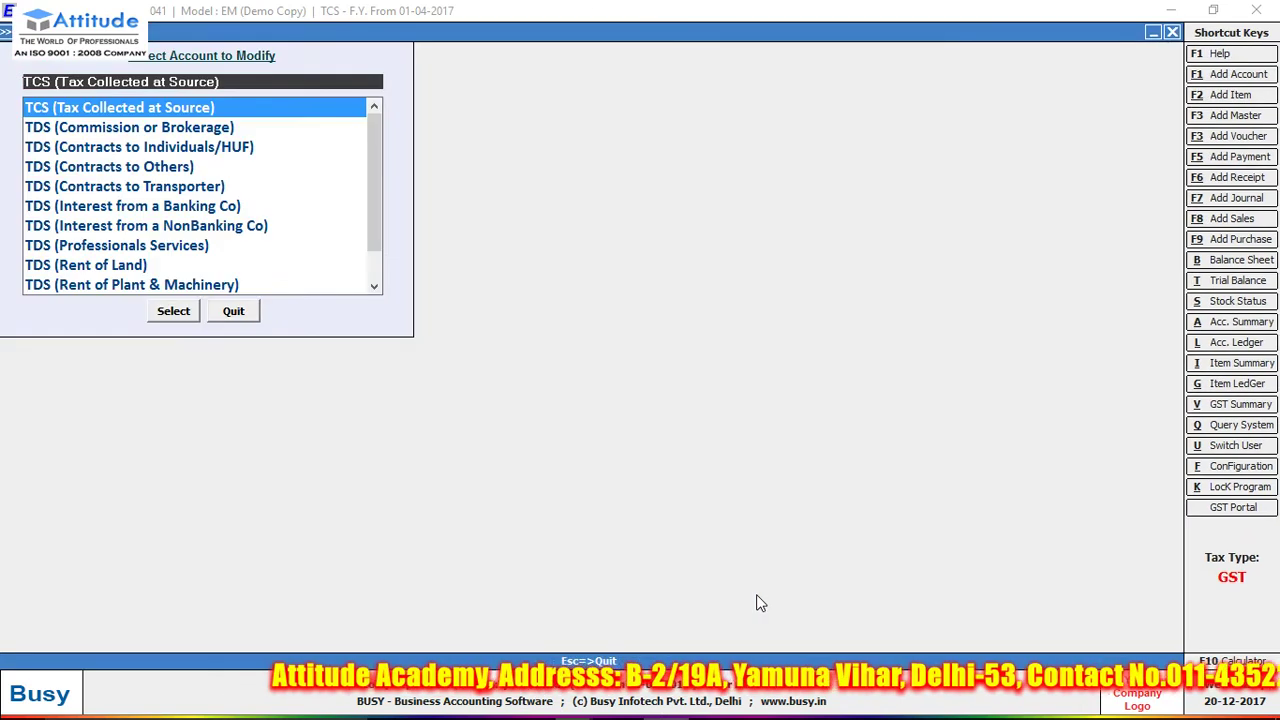
{"action": "key", "text": "Escape"}
- Start a new item in the Item master
{"action": "key", "text": "Right"}
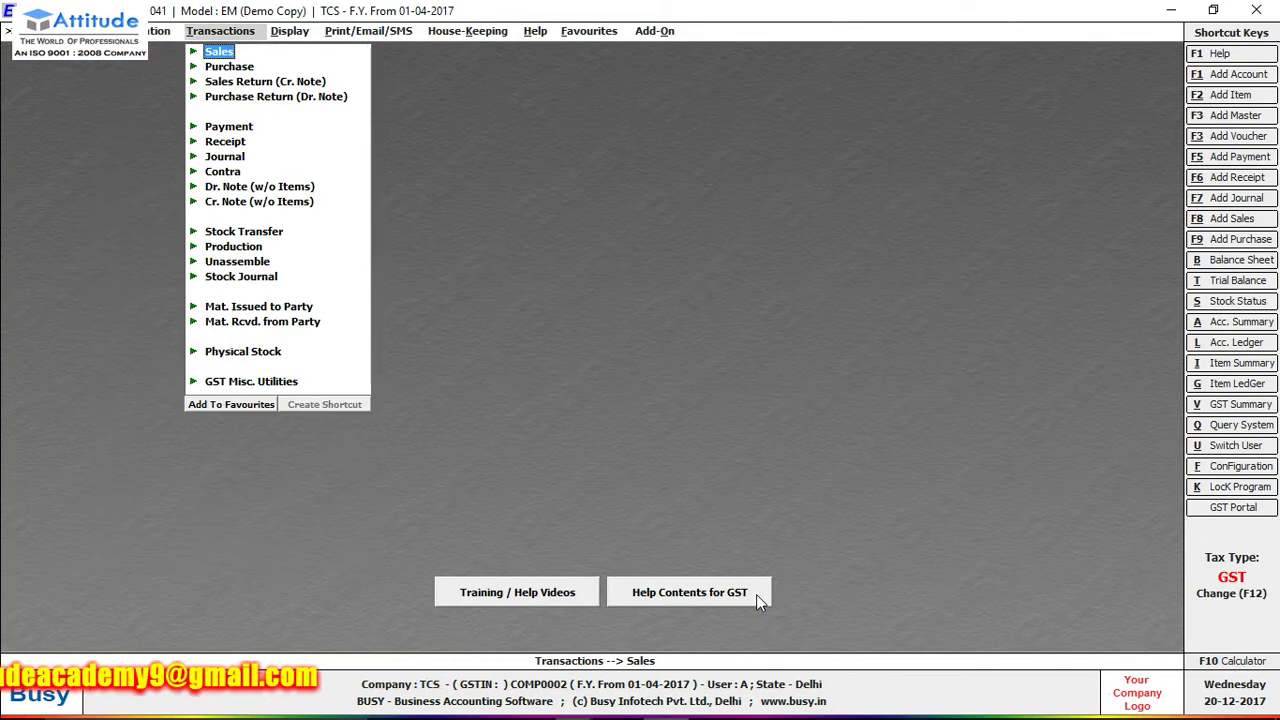
{"action": "key", "text": "Left"}
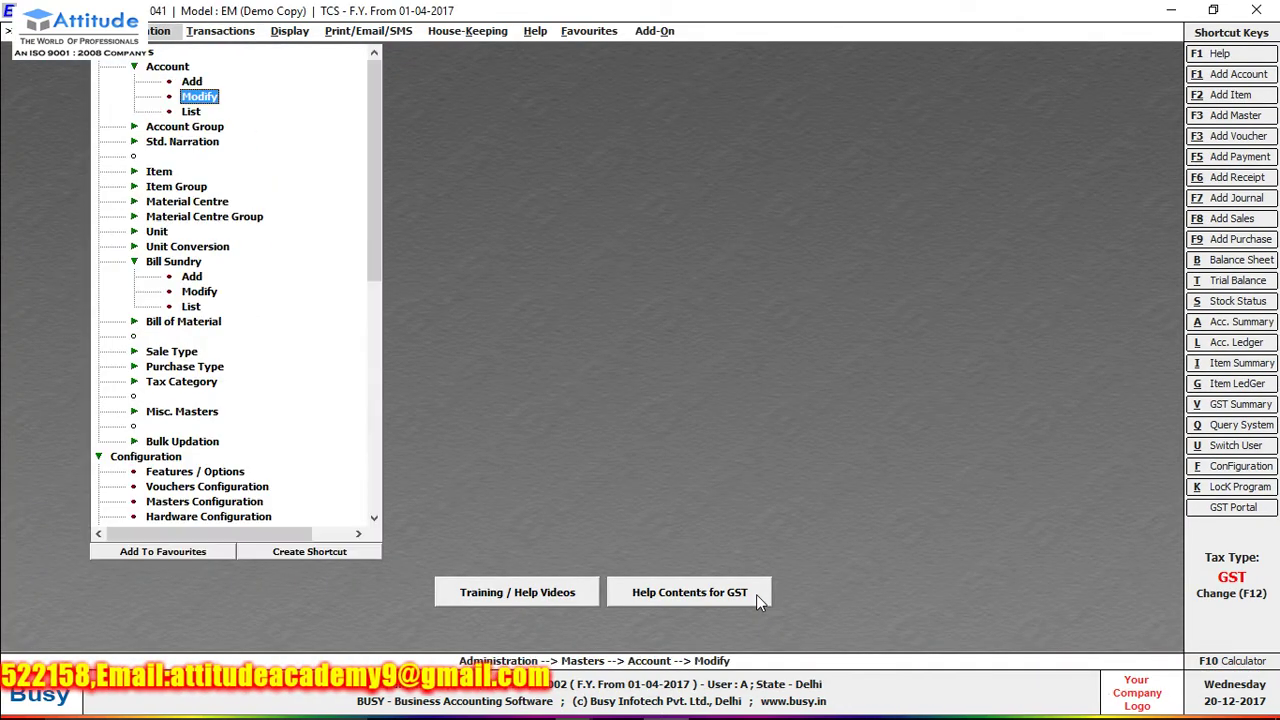
{"action": "key", "text": "Down"}
{"action": "key", "text": "Down"}
{"action": "key", "text": "Down"}
{"action": "key", "text": "Down"}
{"action": "key", "text": "Down"}
{"action": "key", "text": "Up"}
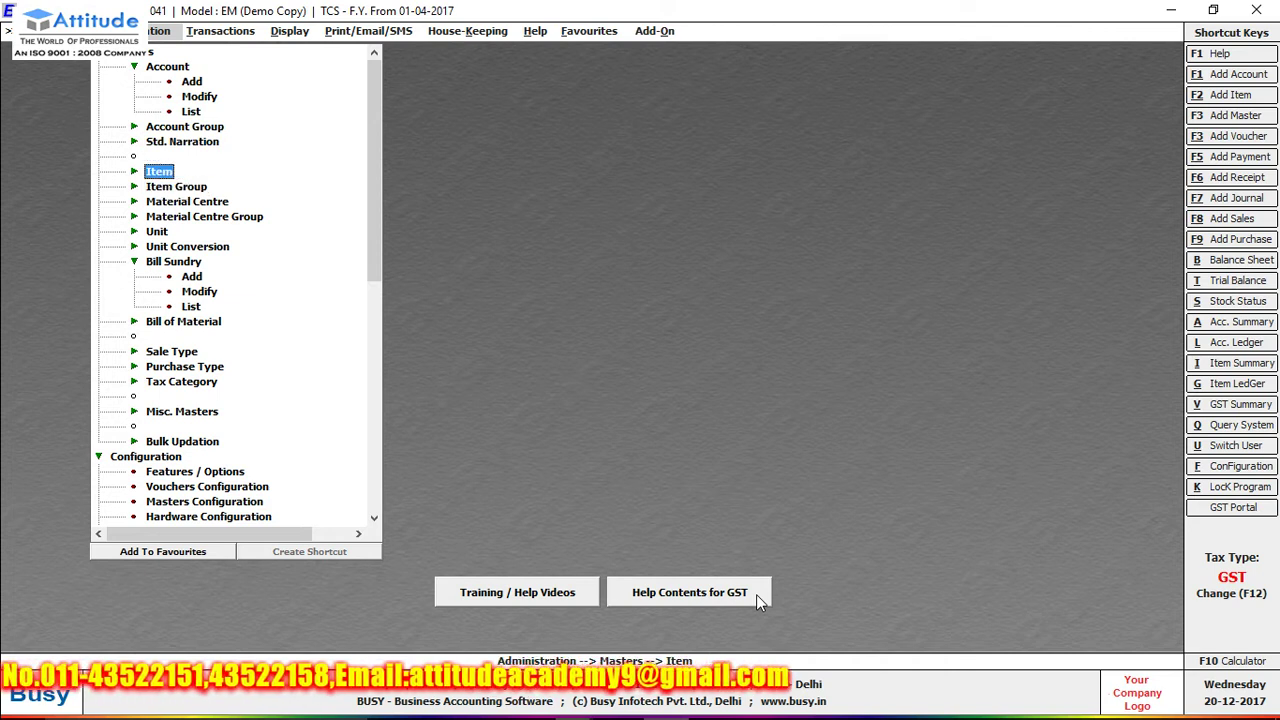
{"action": "key", "text": "Return"}
{"action": "key", "text": "Return"}
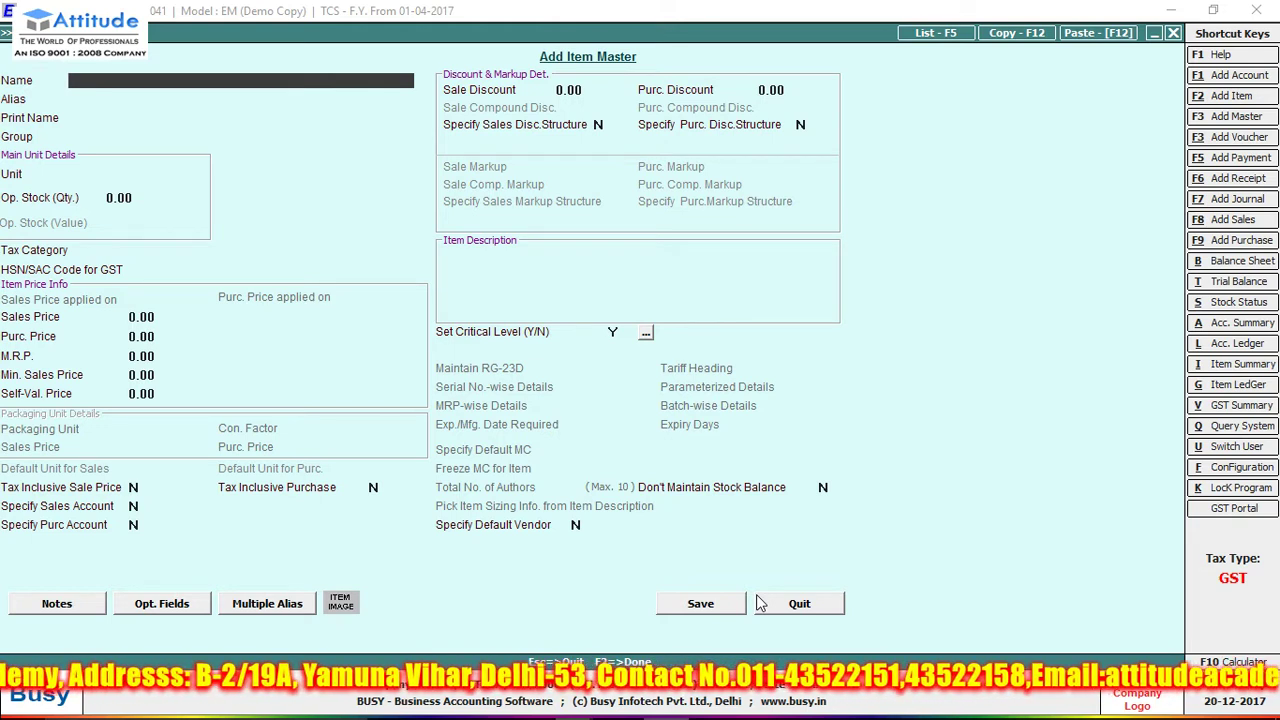
- Name the new item MACHINE SCRAP with unit Pcs
{"action": "left_click", "coordinate": [780, 603]}
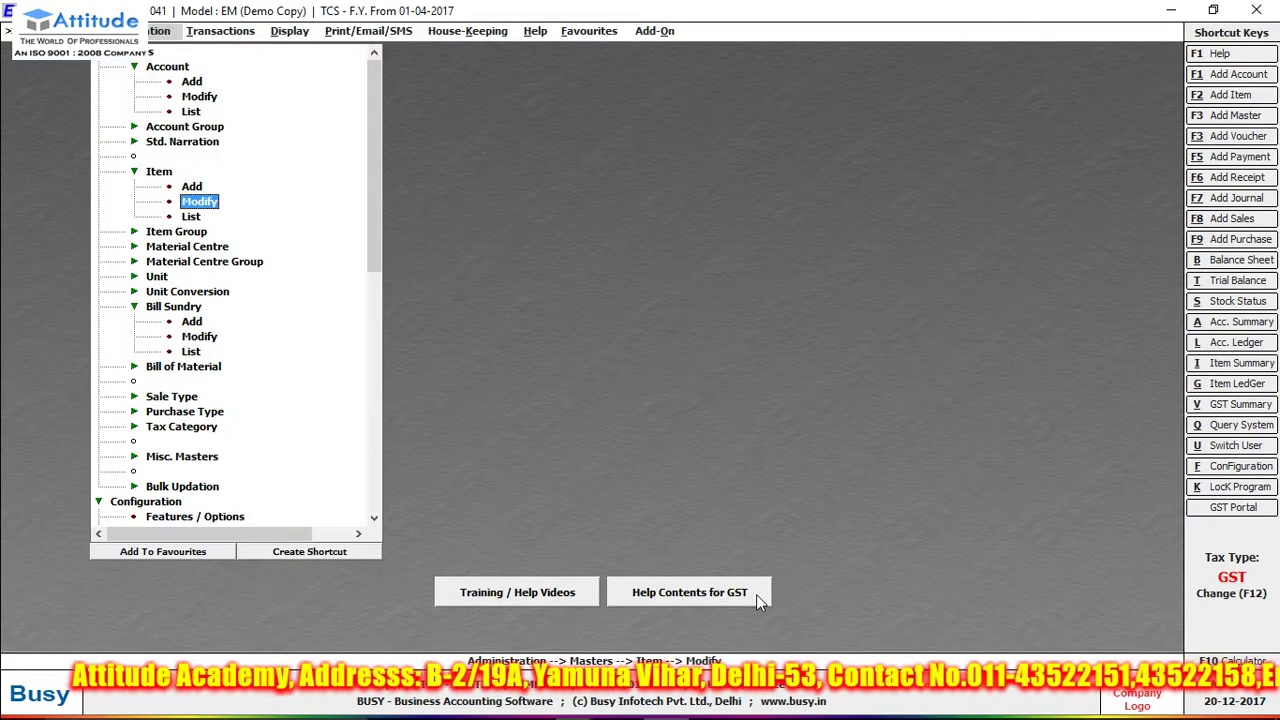
{"action": "key", "text": "Up"}
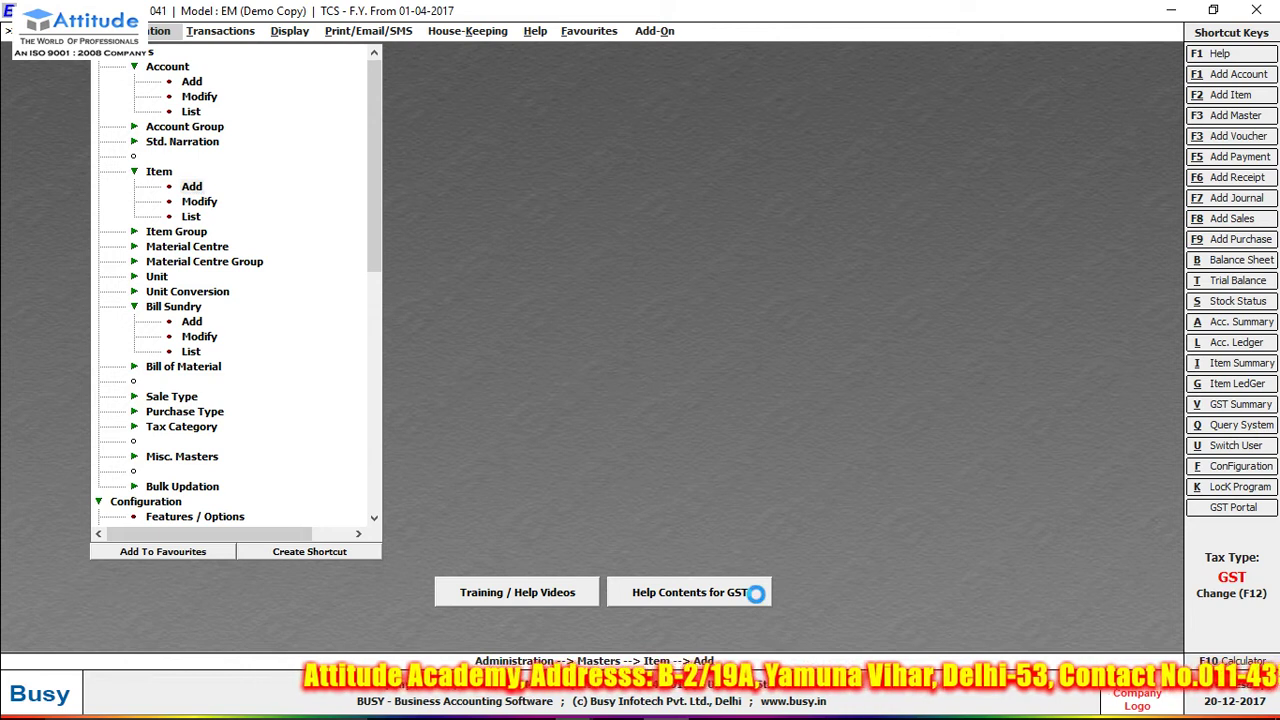
{"action": "key", "text": "Return"}
{"action": "type", "text": "MACHINE SCRA"}
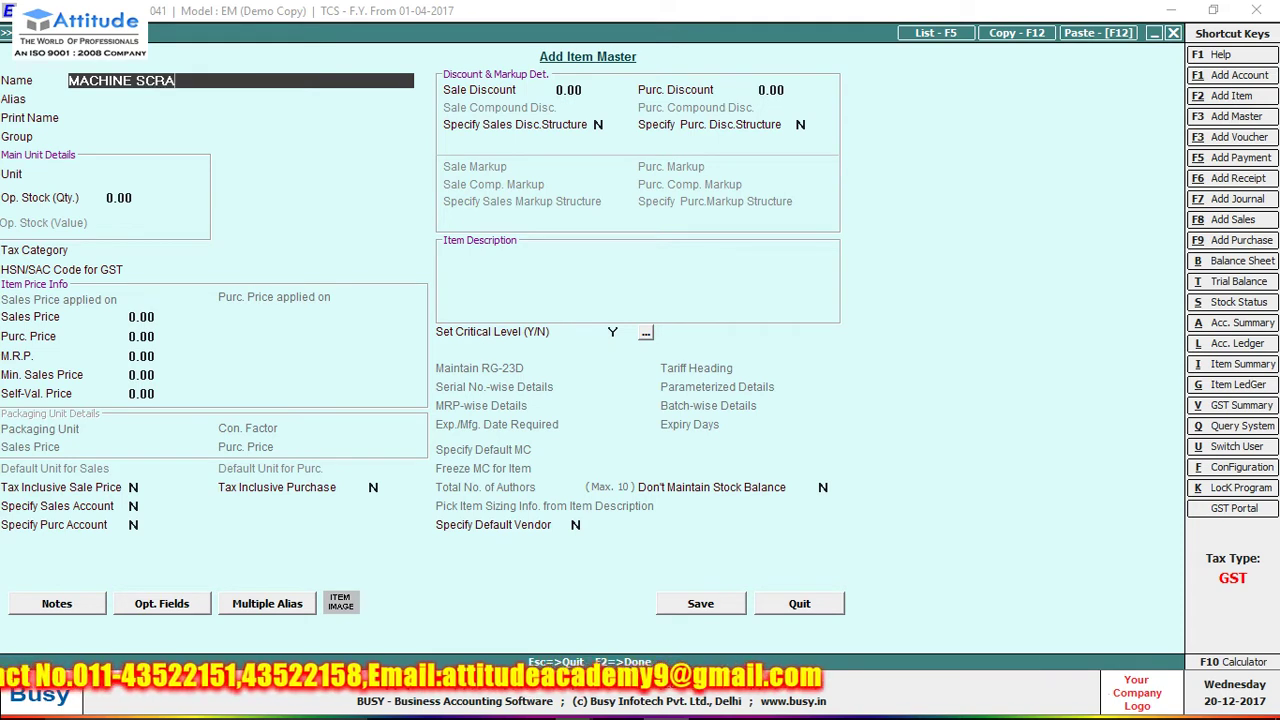
{"action": "type", "text": "P"}
{"action": "key", "text": "Return"}
{"action": "key", "text": "Return"}
{"action": "key", "text": "Return"}
{"action": "key", "text": "Return"}
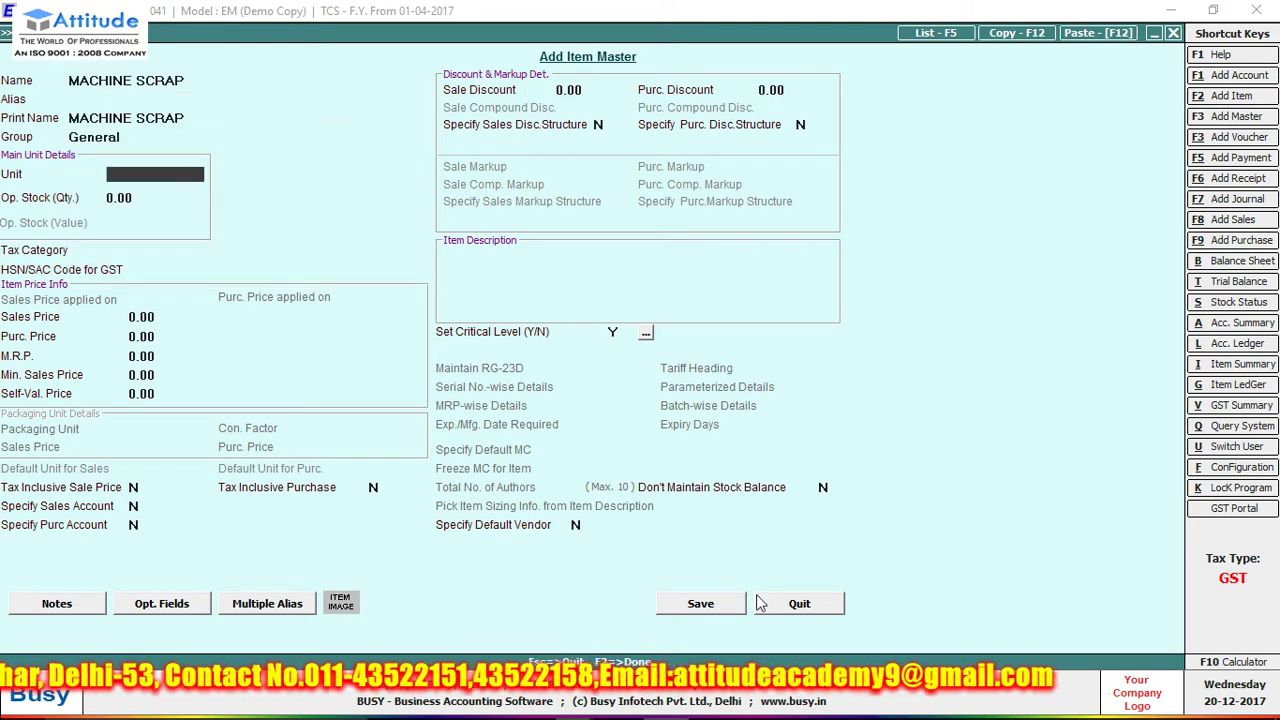
{"action": "type", "text": "p"}
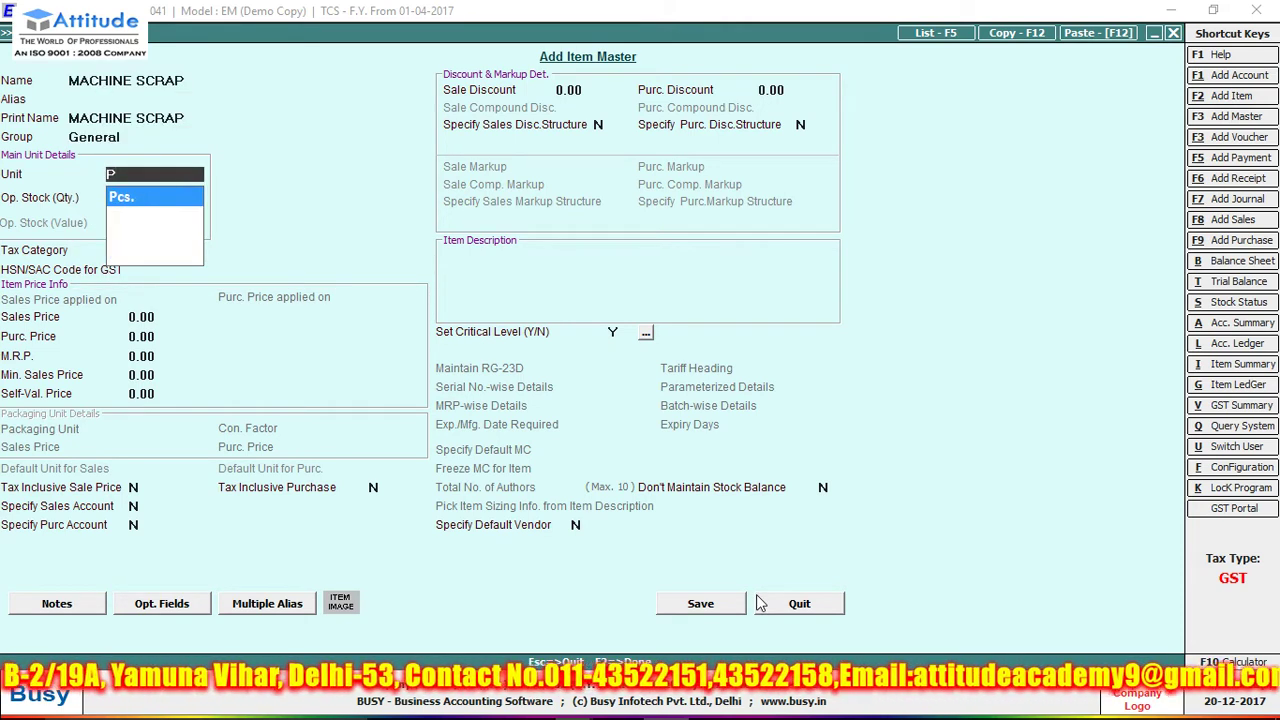
{"action": "key", "text": "Return"}
{"action": "key", "text": "Return"}
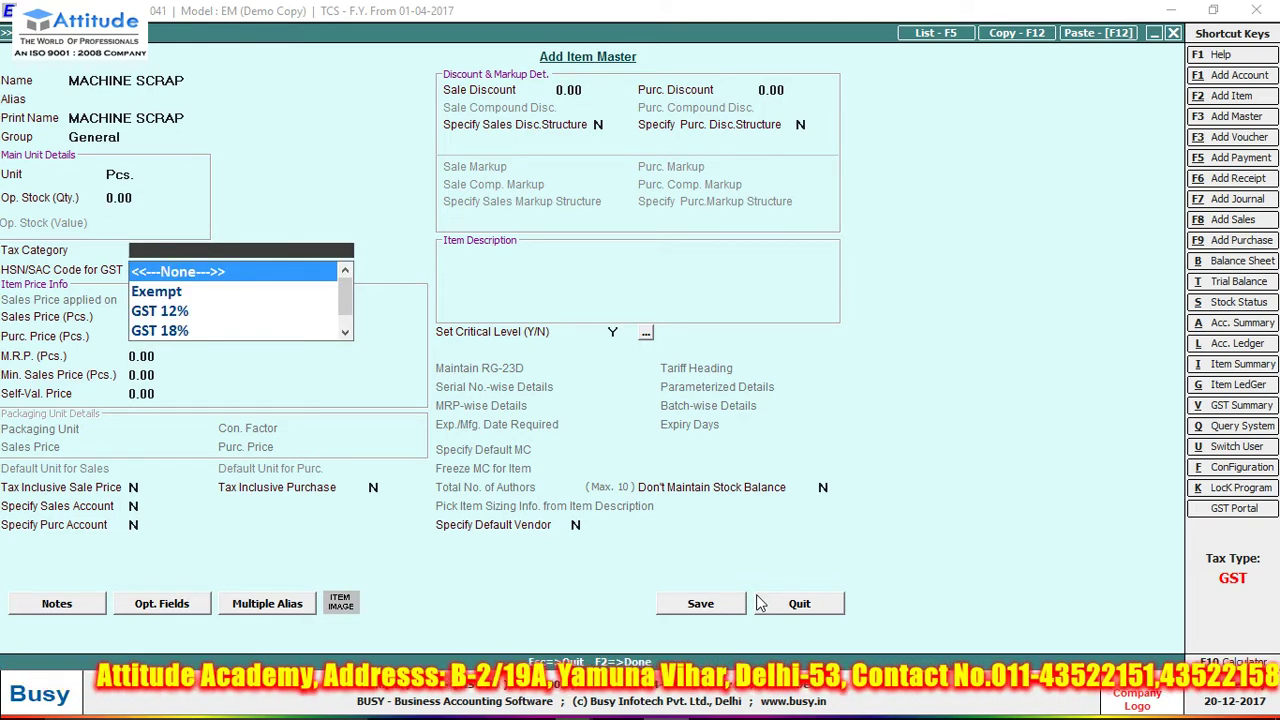
- Leave the tax category blank and save the item without an HSN/SAC code
{"action": "type", "text": "e"}
{"action": "key", "text": "BackSpace"}
{"action": "key", "text": "Return"}
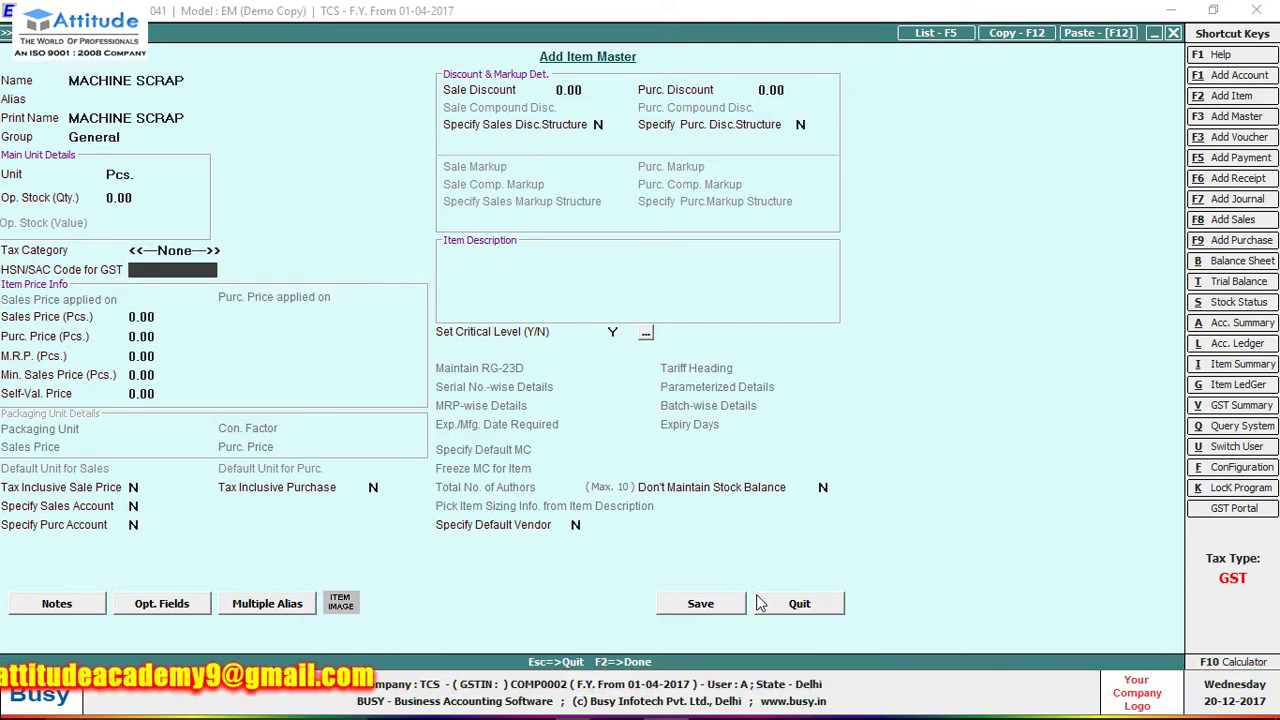
{"action": "key", "text": "Return"}
{"action": "key", "text": "Return"}
{"action": "key", "text": "Return"}
{"action": "key", "text": "Return"}
{"action": "key", "text": "Return"}
{"action": "key", "text": "Return"}
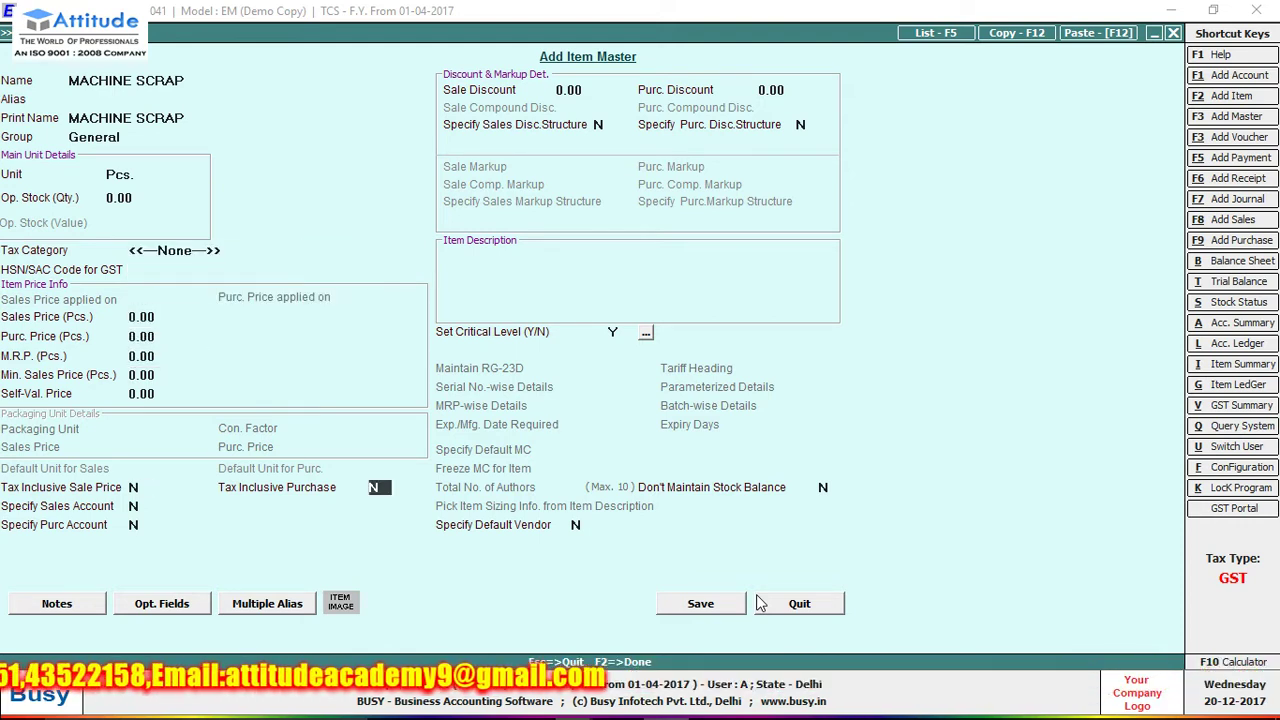
{"action": "key", "text": "Return"}
{"action": "key", "text": "Return"}
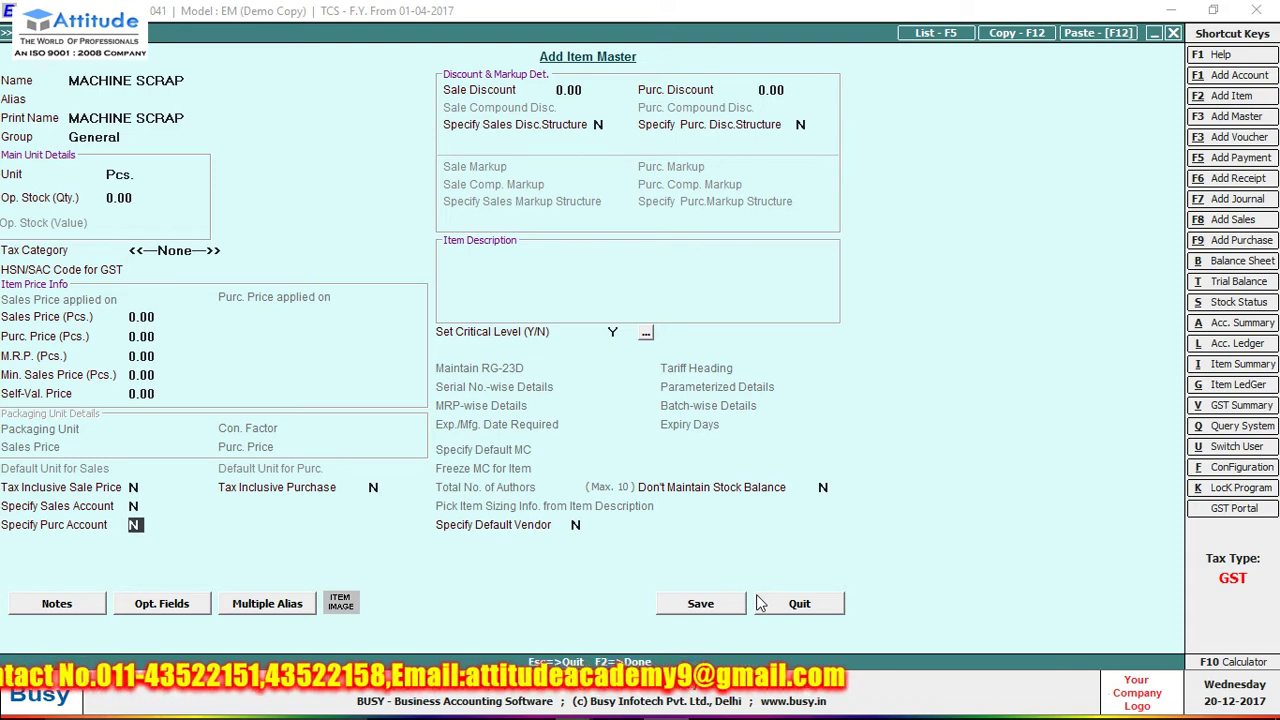
{"action": "key", "text": "Return"}
{"action": "key", "text": "Return"}
{"action": "key", "text": "Return"}
{"action": "key", "text": "Return"}
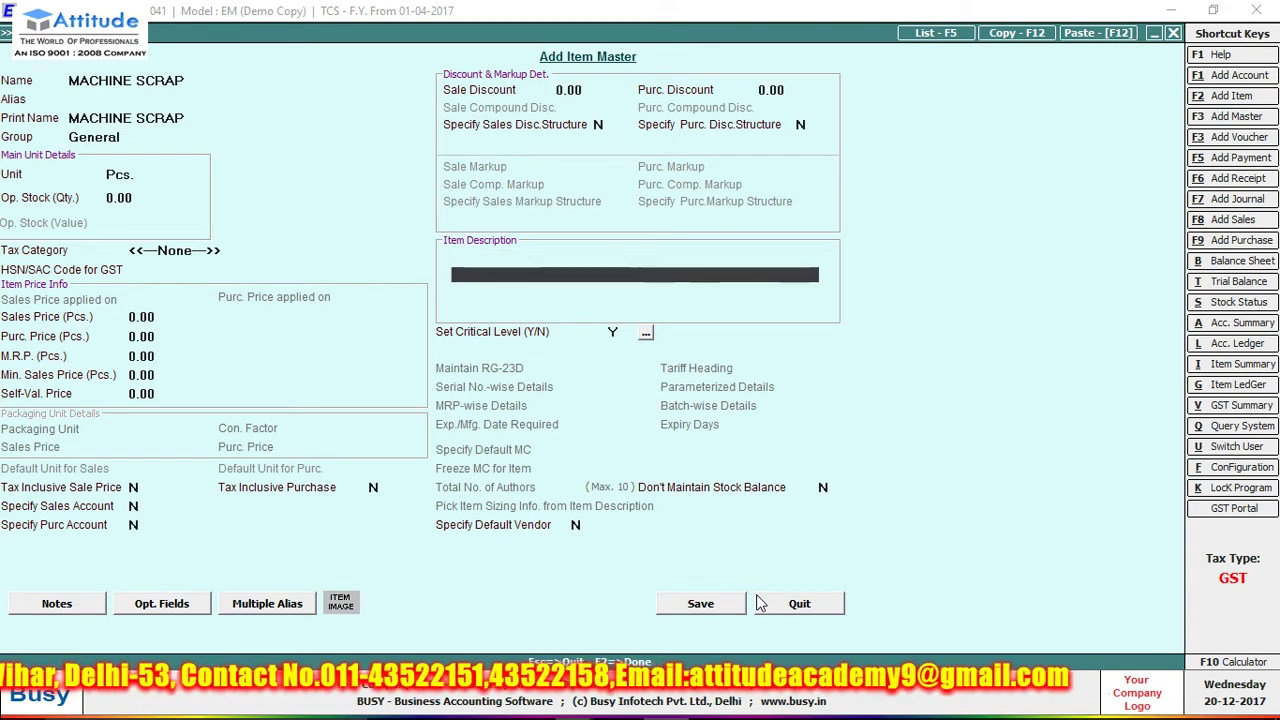
{"action": "key", "text": "Return"}
{"action": "key", "text": "Return"}
{"action": "key", "text": "Return"}
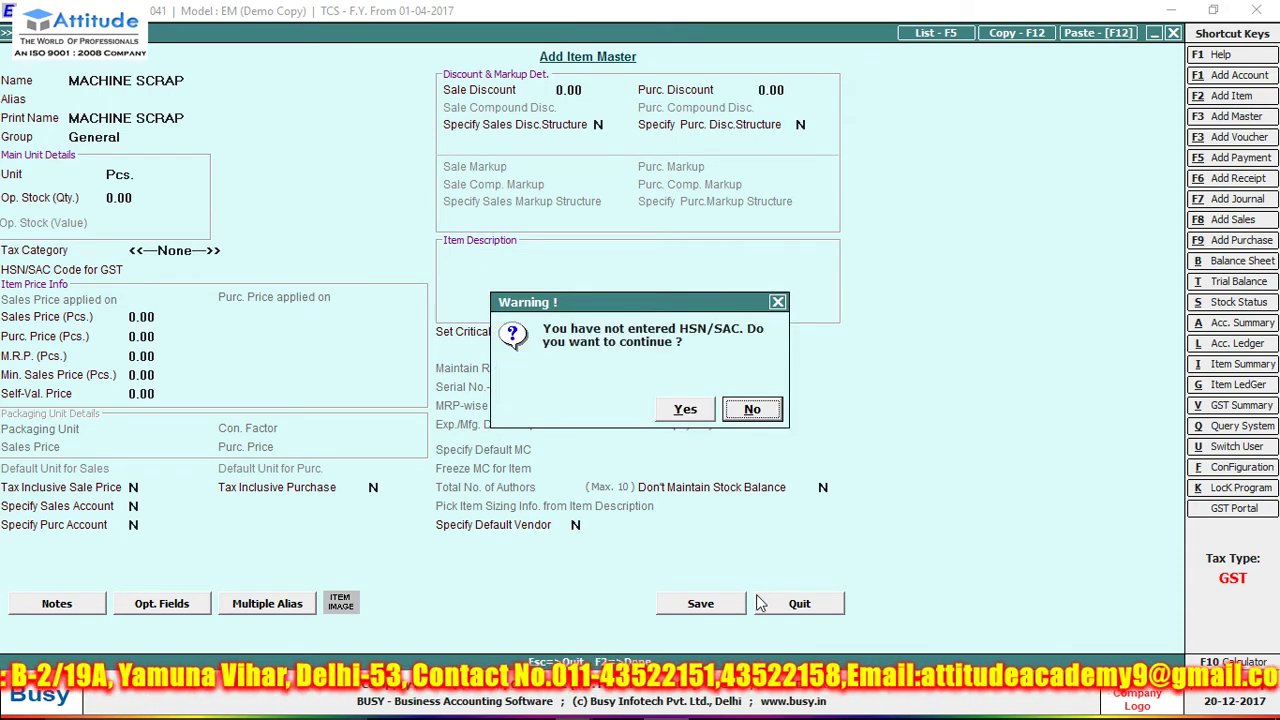
{"action": "key", "text": "y"}
{"action": "key", "text": "Return"}
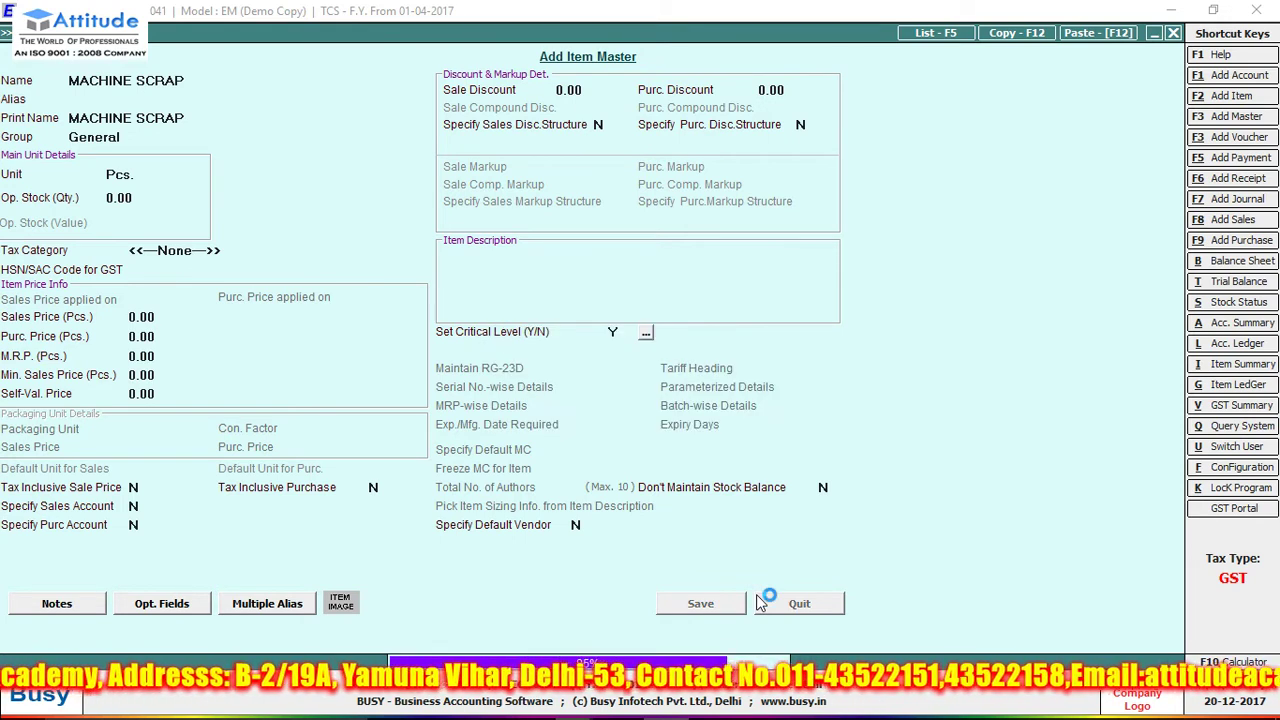
{"action": "key", "text": "Escape"}
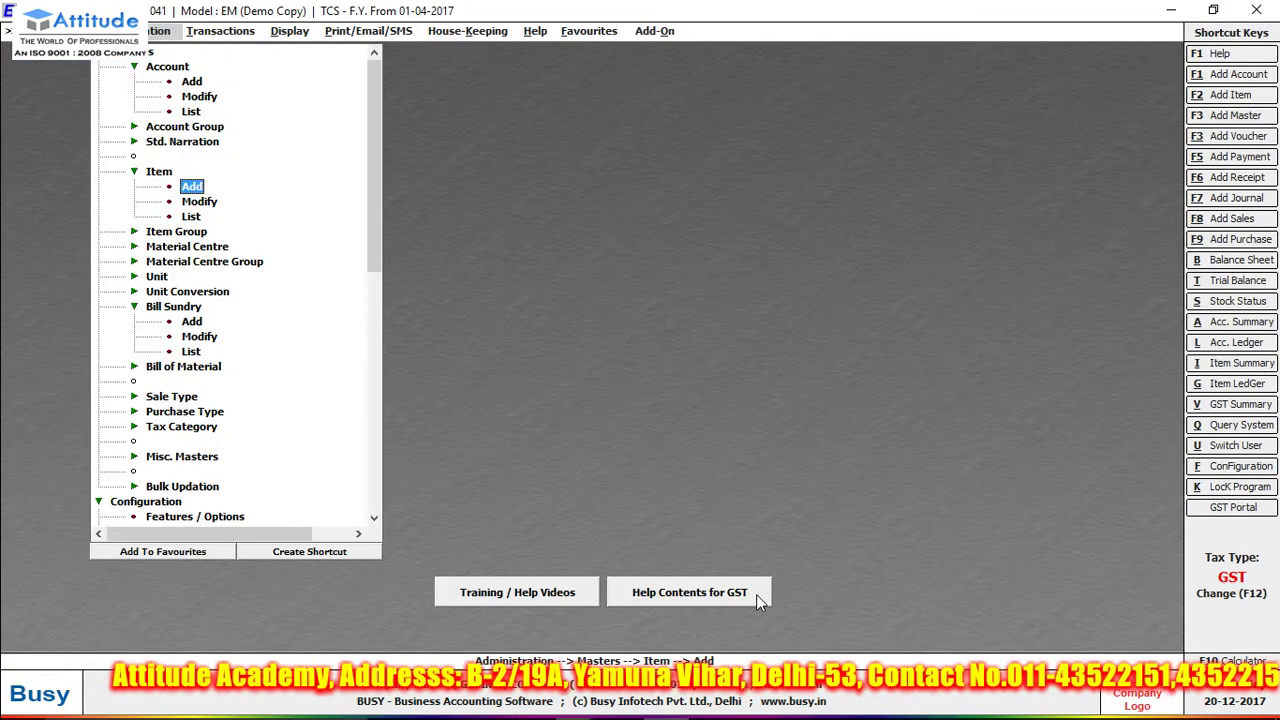
{"action": "key", "text": "Right"}
- Begin a sales voucher in series Main dated 01-04-2017, past the GST warning
{"action": "key", "text": "Return"}
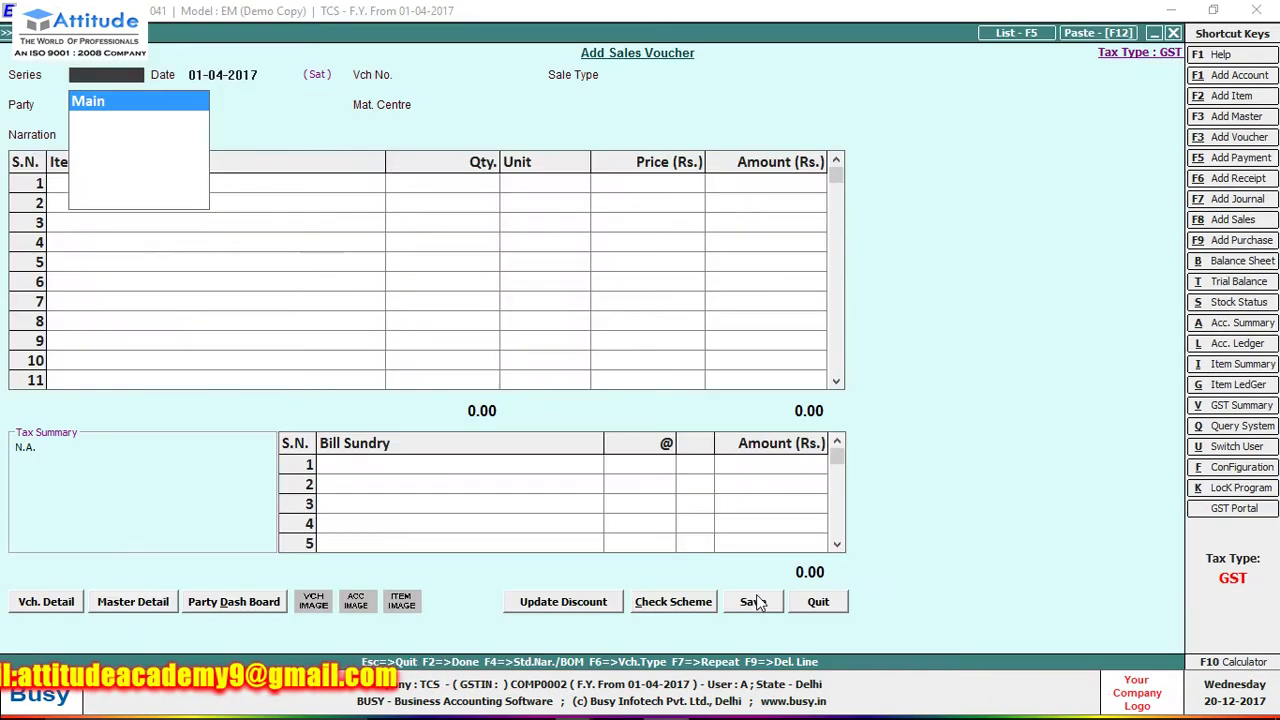
{"action": "key", "text": "Return"}
{"action": "key", "text": "Return"}
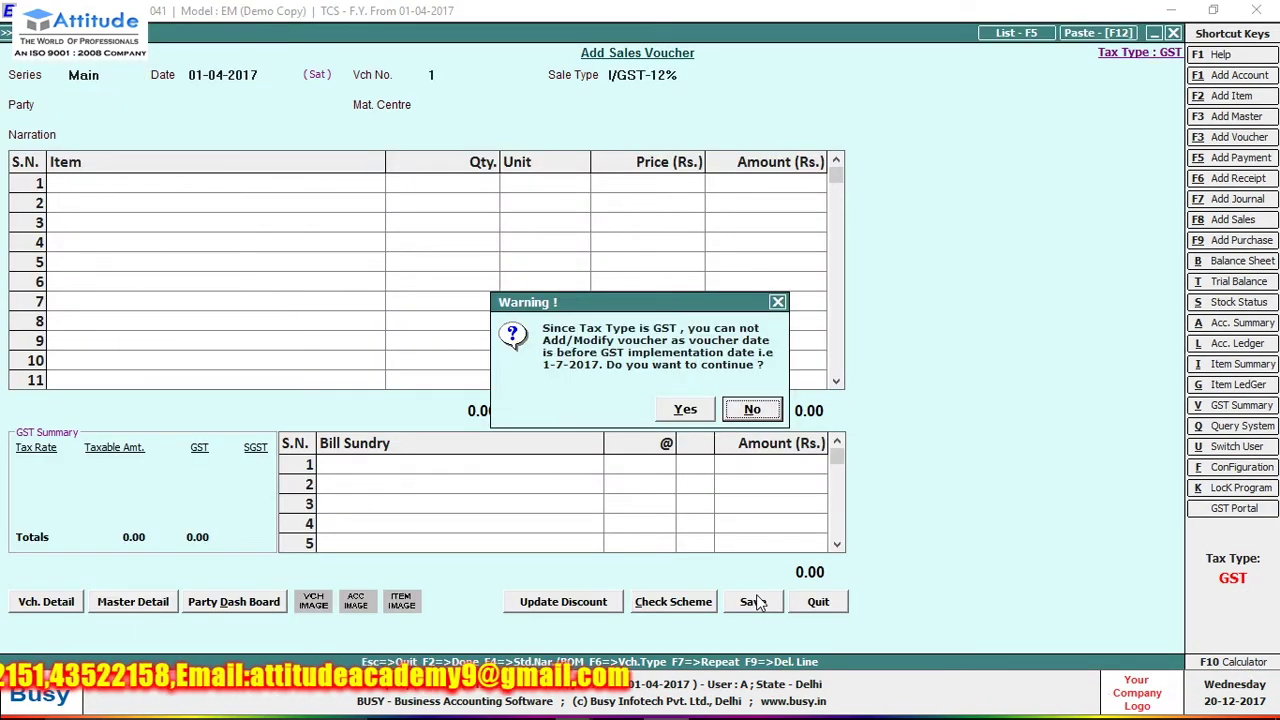
{"action": "key", "text": "Left"}
{"action": "key", "text": "Return"}
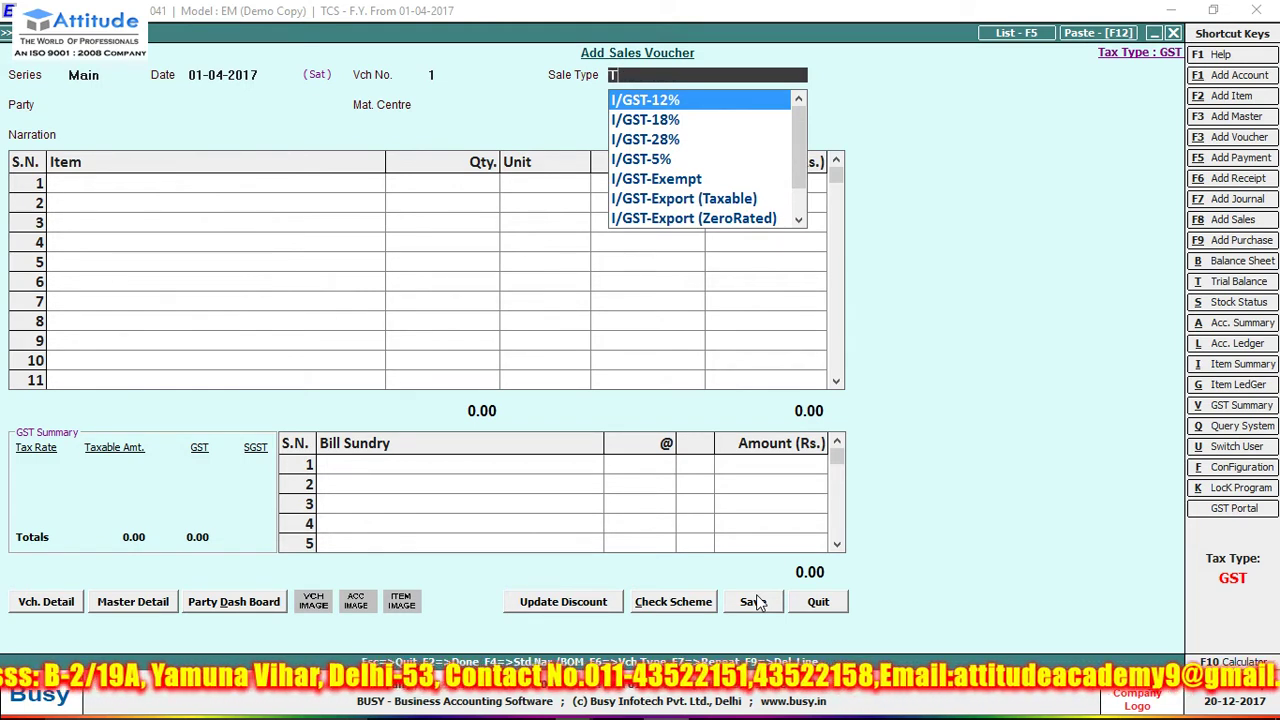
- Create and save a new Exempt sale type named TCS
{"action": "type", "text": "CS"}
{"action": "key", "text": "F3"}
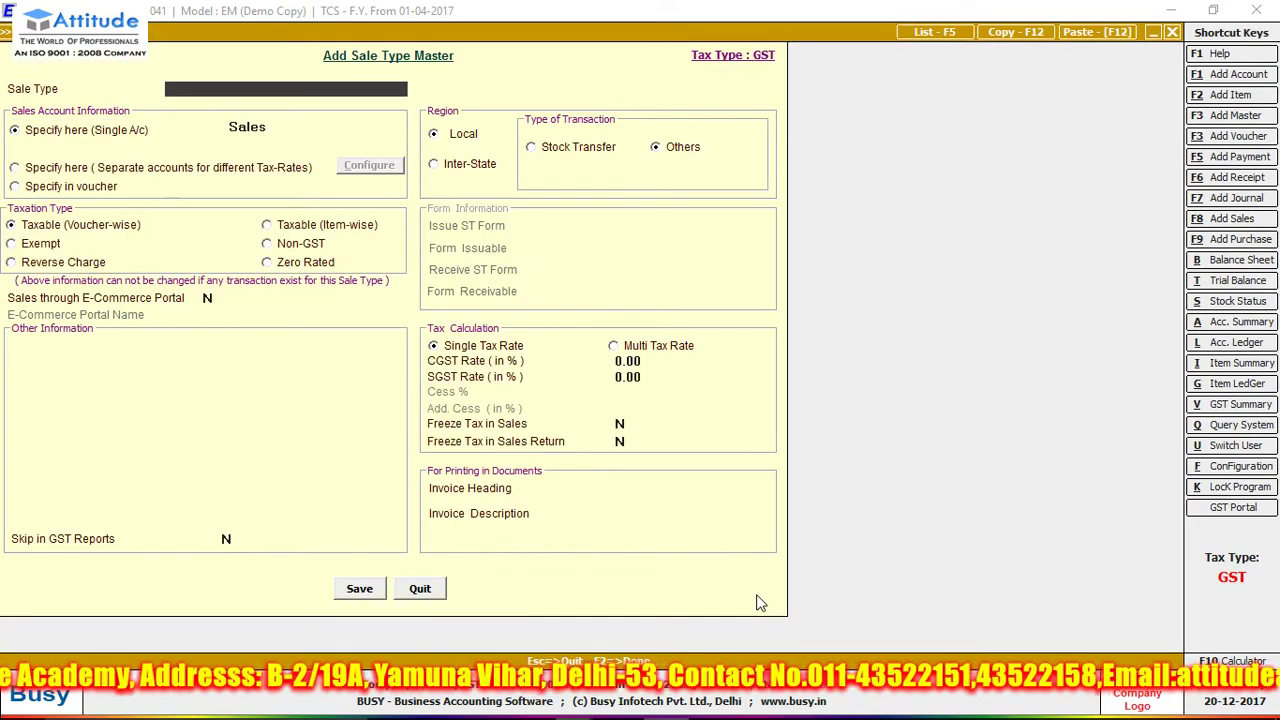
{"action": "key", "text": "Return"}
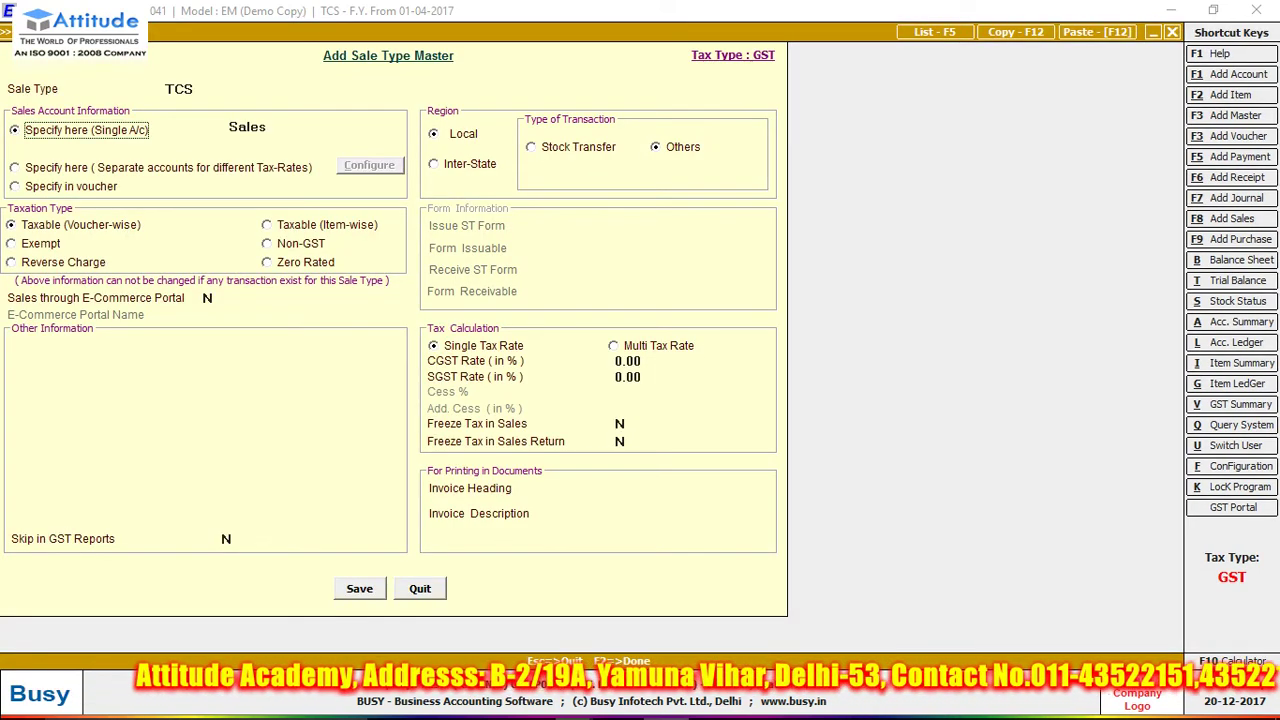
{"action": "left_click", "coordinate": [40, 244]}
{"action": "left_click", "coordinate": [360, 588]}
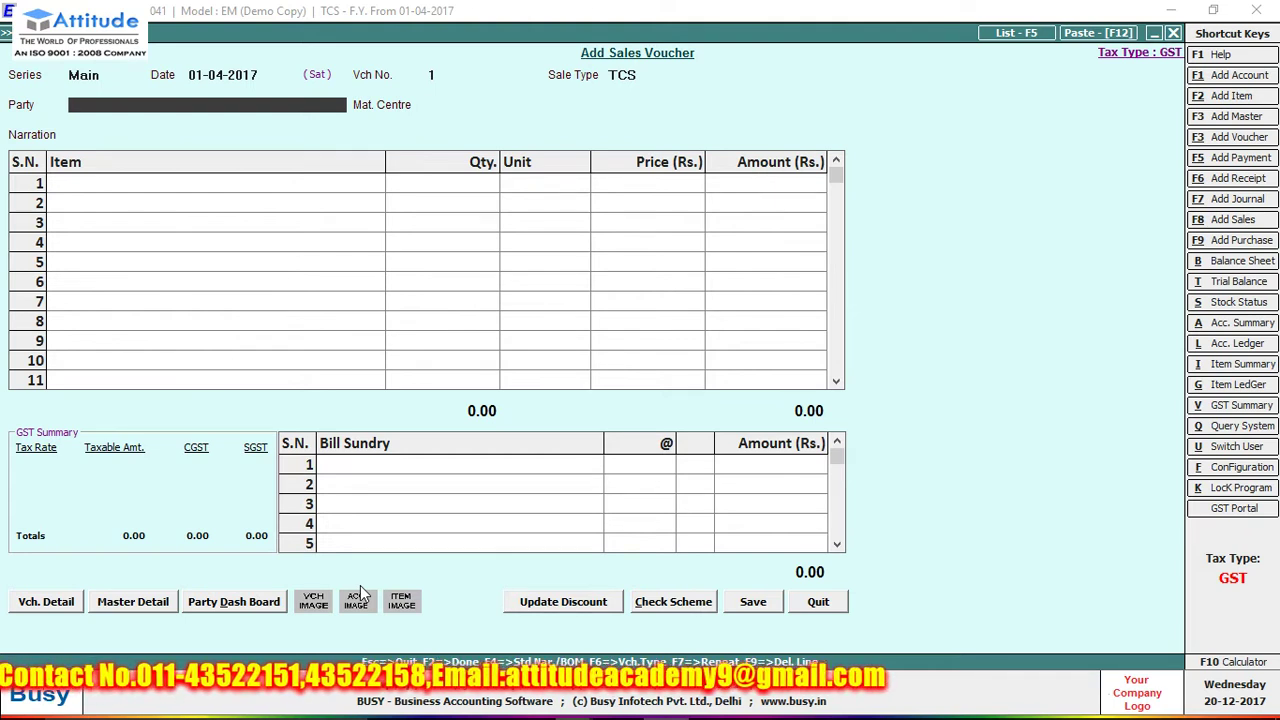
- Create party account HARI PVT LTD under Sundry Debtors
{"action": "key", "text": "alt+f1"}
{"action": "type", "text": "H"}
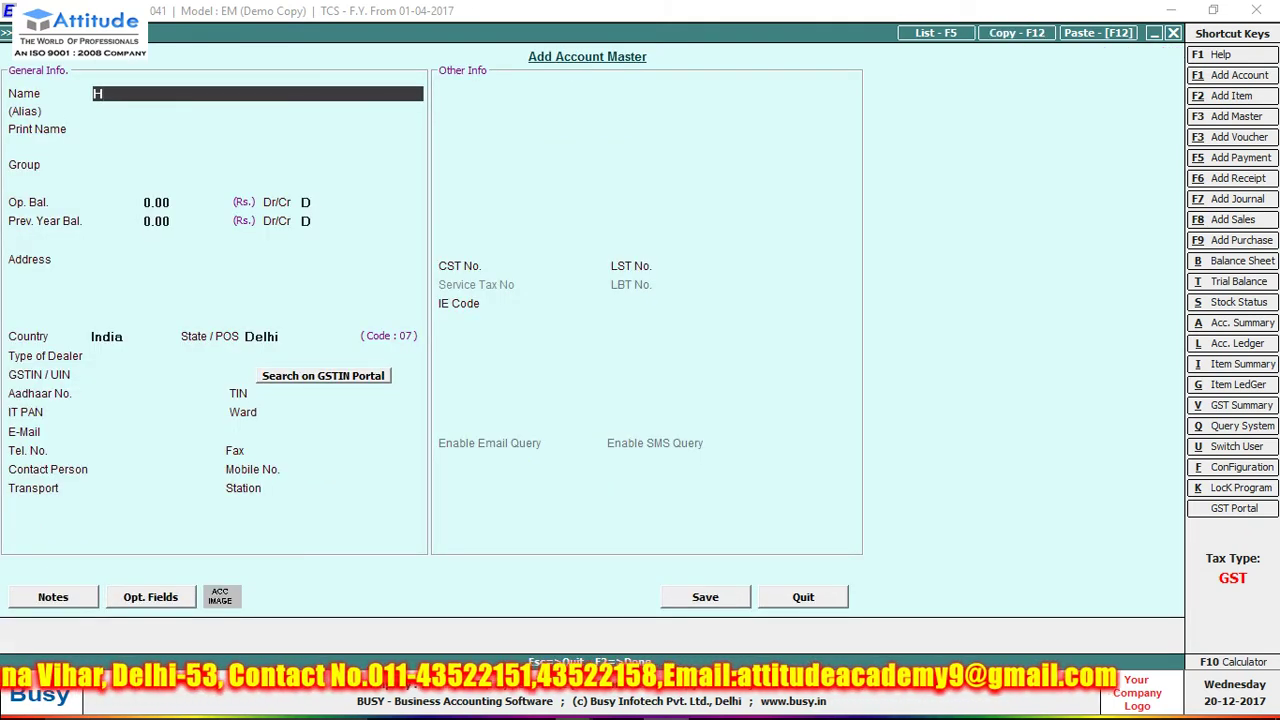
{"action": "type", "text": "AR"}
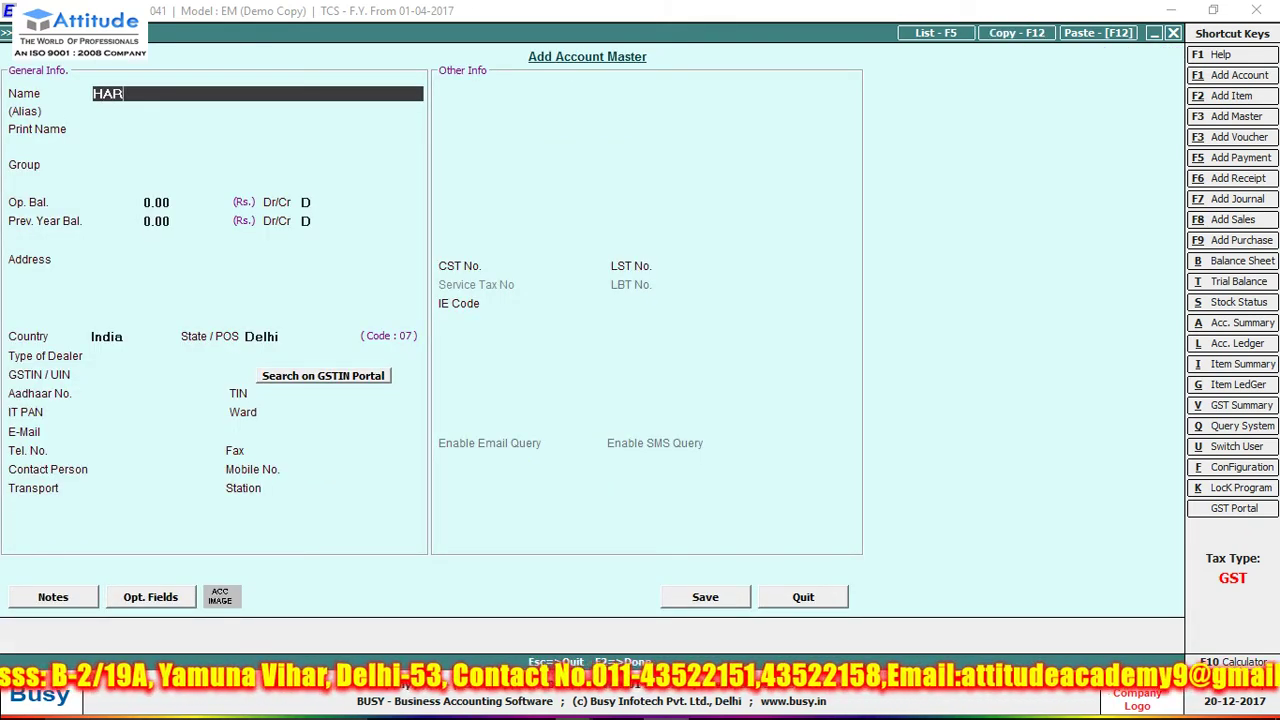
{"action": "type", "text": "I PVT T"}
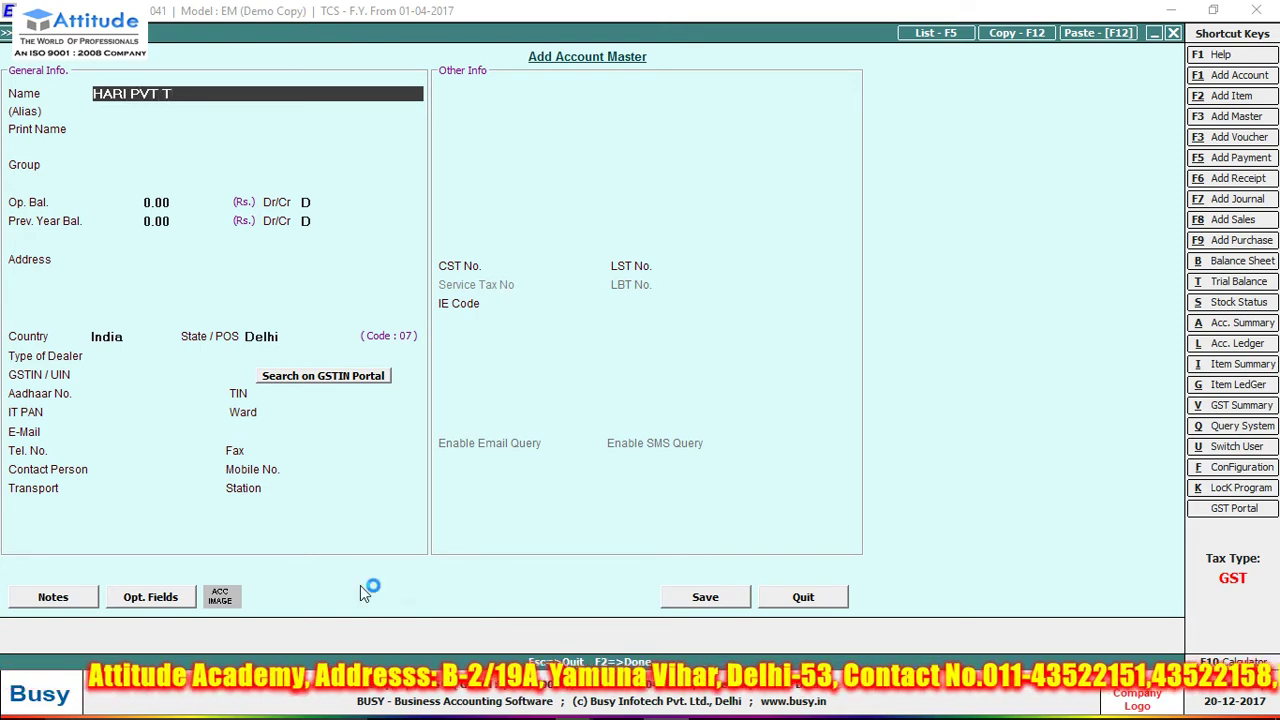
{"action": "key", "text": "BackSpace"}
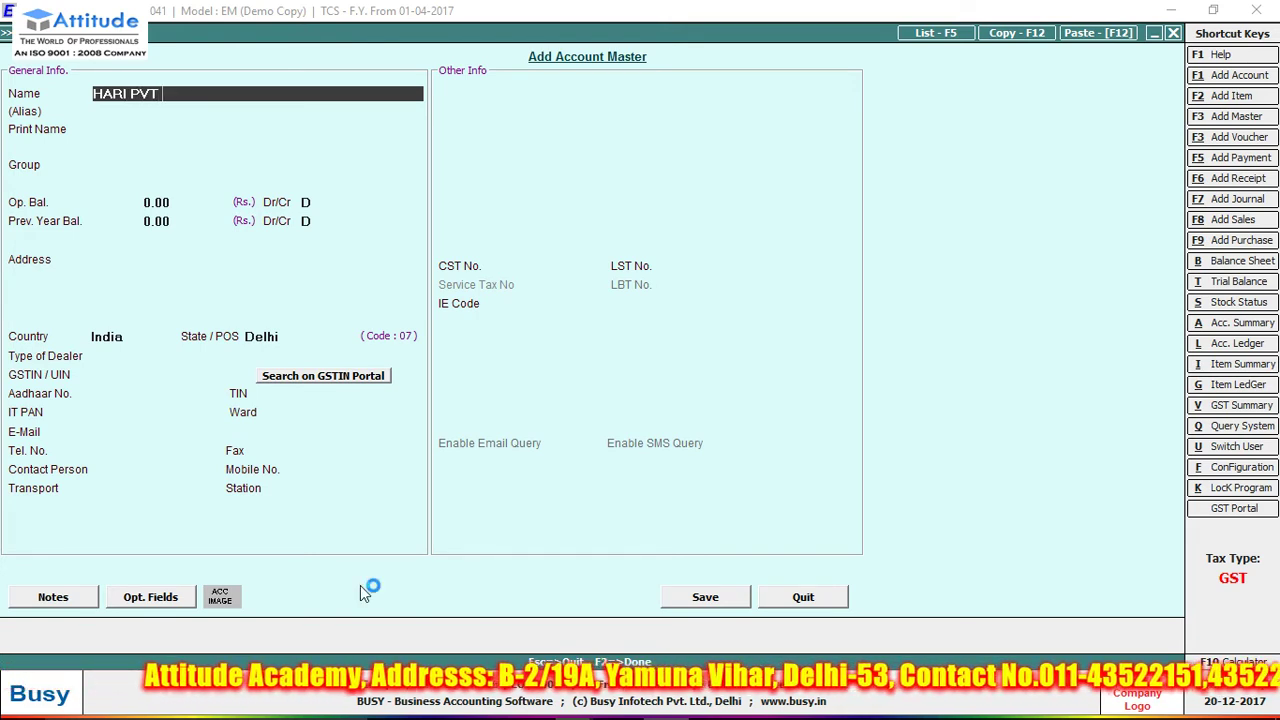
{"action": "type", "text": "LTD"}
{"action": "key", "text": "Return"}
{"action": "key", "text": "Return"}
{"action": "key", "text": "Return"}
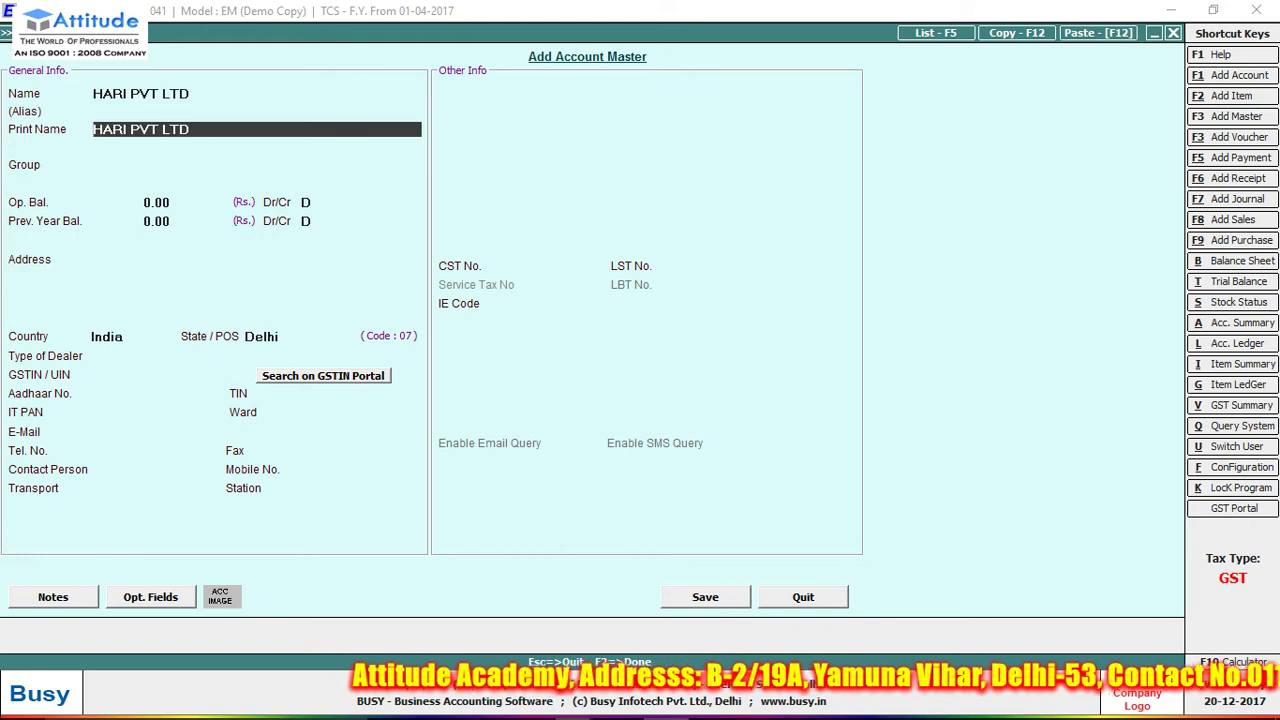
{"action": "type", "text": "s"}
{"action": "key", "text": "Down"}
{"action": "key", "text": "Down"}
{"action": "key", "text": "Down"}
{"action": "key", "text": "Down"}
{"action": "key", "text": "Down"}
{"action": "key", "text": "Return"}
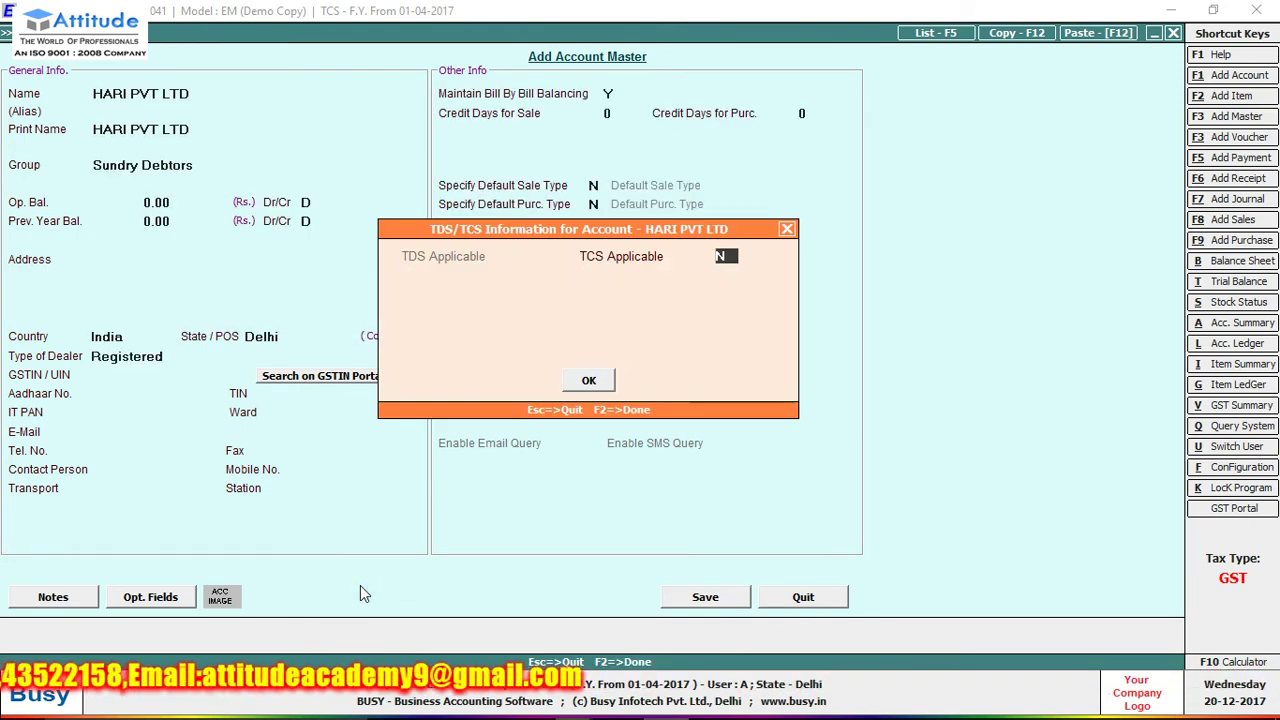
- Make it TCS applicable as Domestic Company, Un-Registered dealer, save, and choose Main Store
{"action": "key", "text": "y"}
{"action": "key", "text": "Return"}
{"action": "key", "text": "Return"}
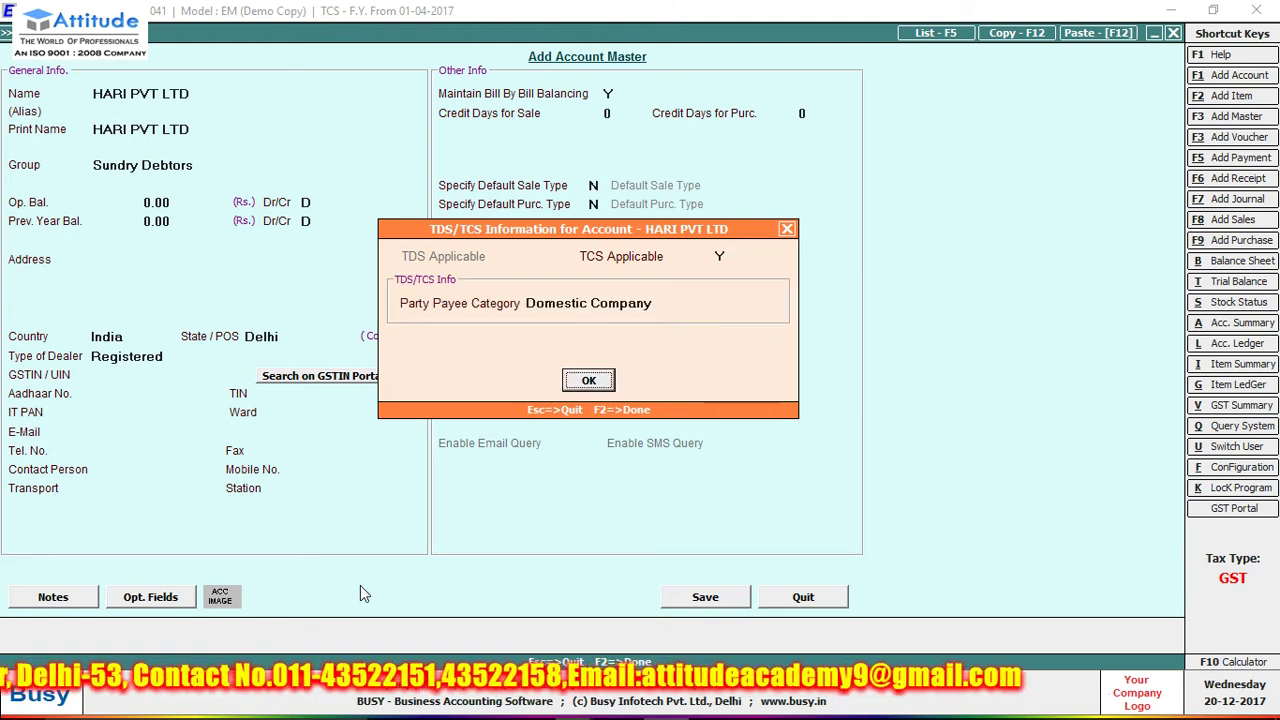
{"action": "key", "text": "Return"}
{"action": "key", "text": "Return"}
{"action": "key", "text": "Return"}
{"action": "key", "text": "Return"}
{"action": "key", "text": "Return"}
{"action": "key", "text": "Return"}
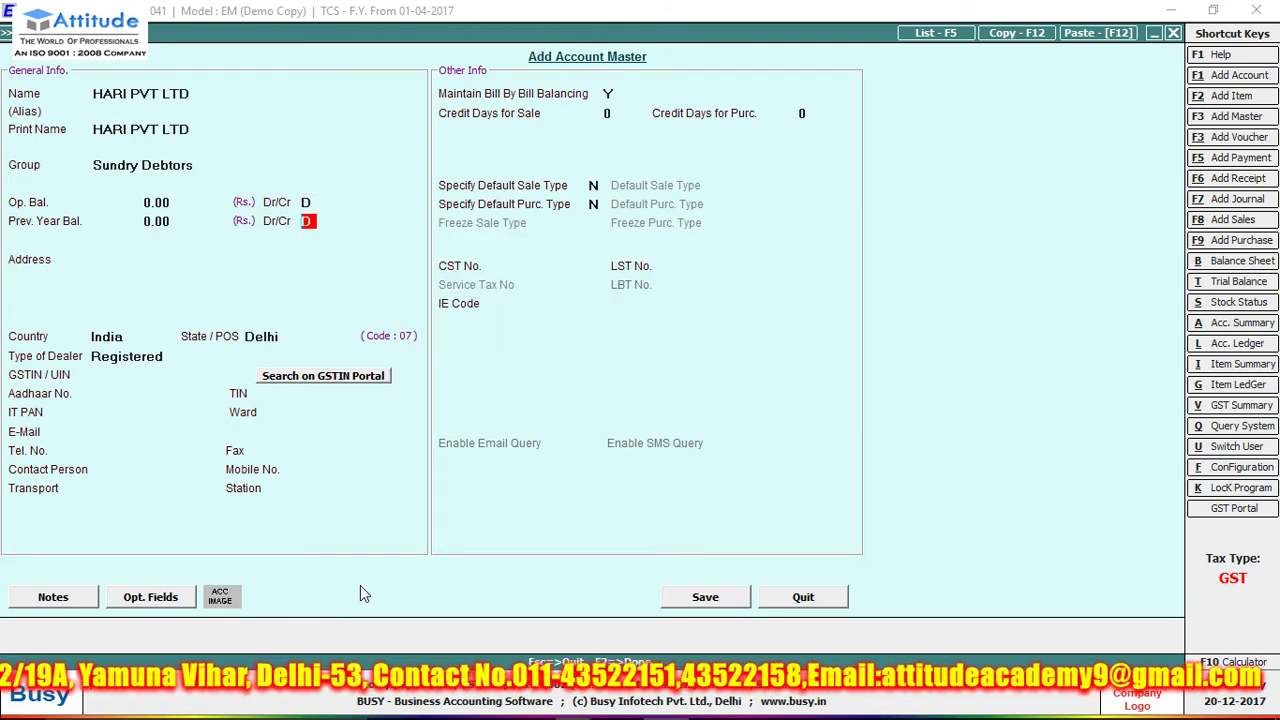
{"action": "key", "text": "Return"}
{"action": "key", "text": "Return"}
{"action": "key", "text": "Down"}
{"action": "key", "text": "Return"}
{"action": "key", "text": "Return"}
{"action": "key", "text": "Return"}
{"action": "key", "text": "Return"}
{"action": "key", "text": "Return"}
{"action": "key", "text": "Return"}
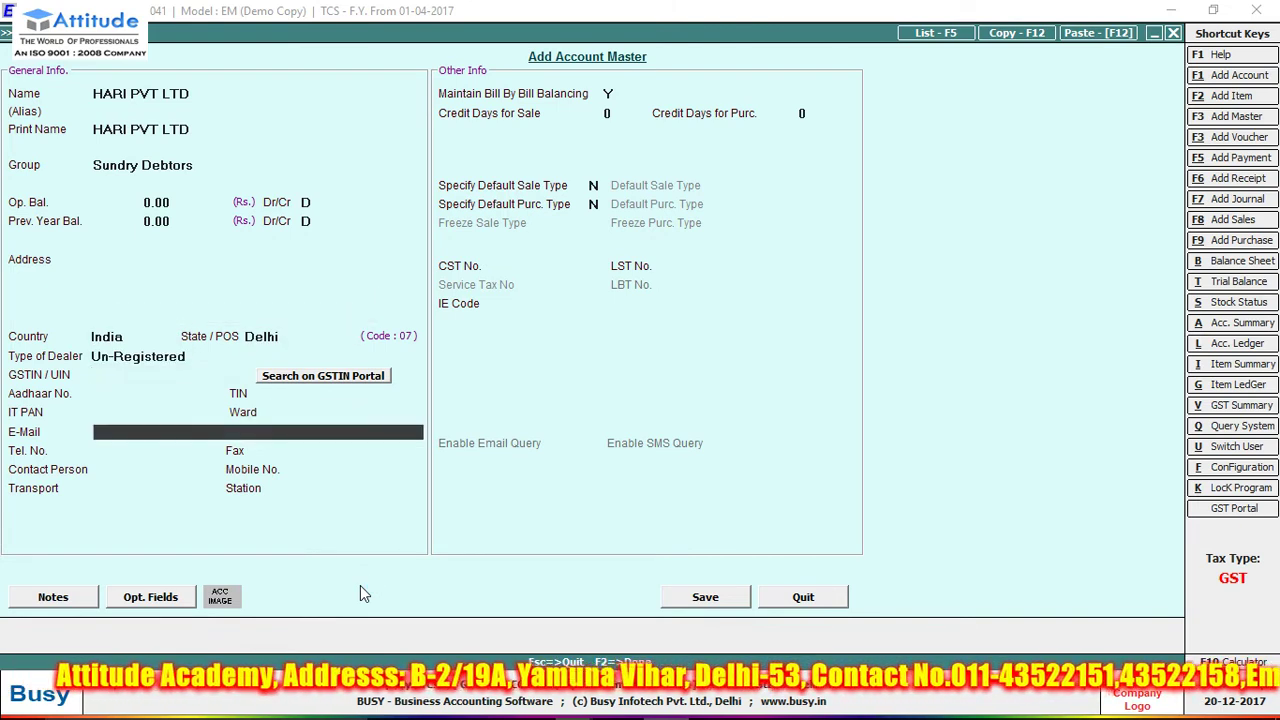
{"action": "key", "text": "Return"}
{"action": "key", "text": "Return"}
{"action": "key", "text": "Return"}
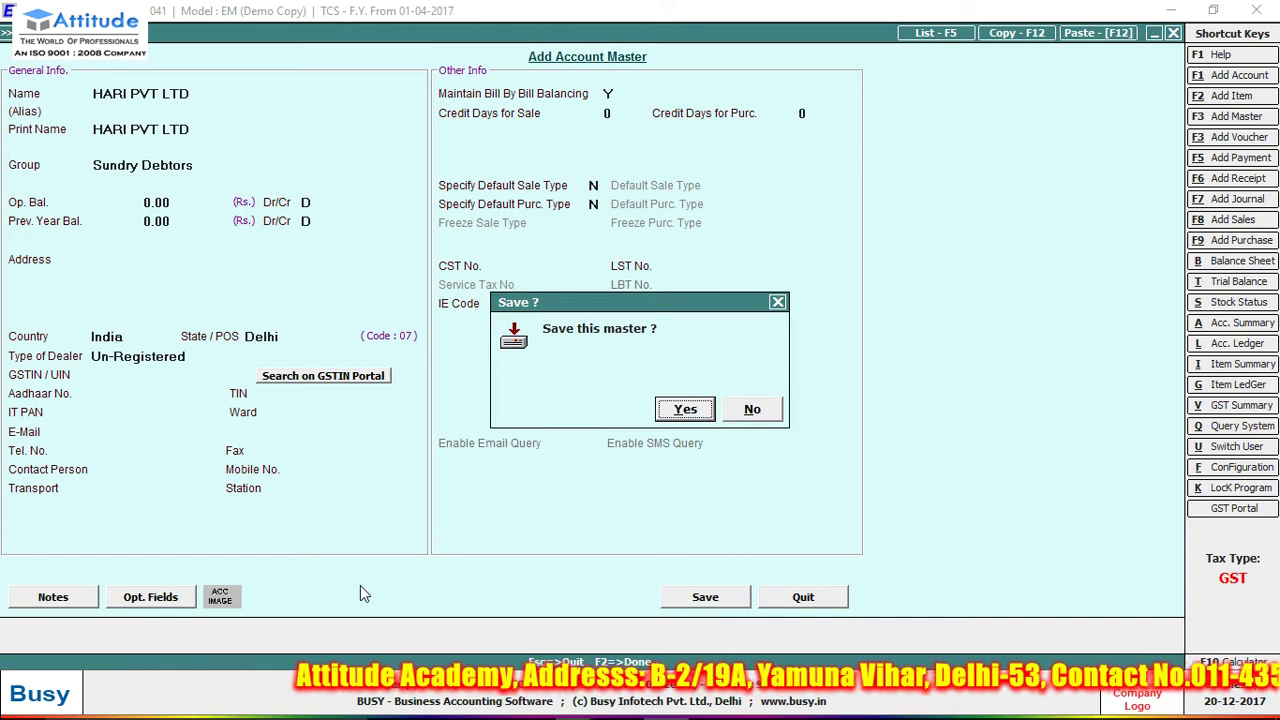
{"action": "key", "text": "Return"}
{"action": "key", "text": "Return"}
{"action": "key", "text": "Return"}
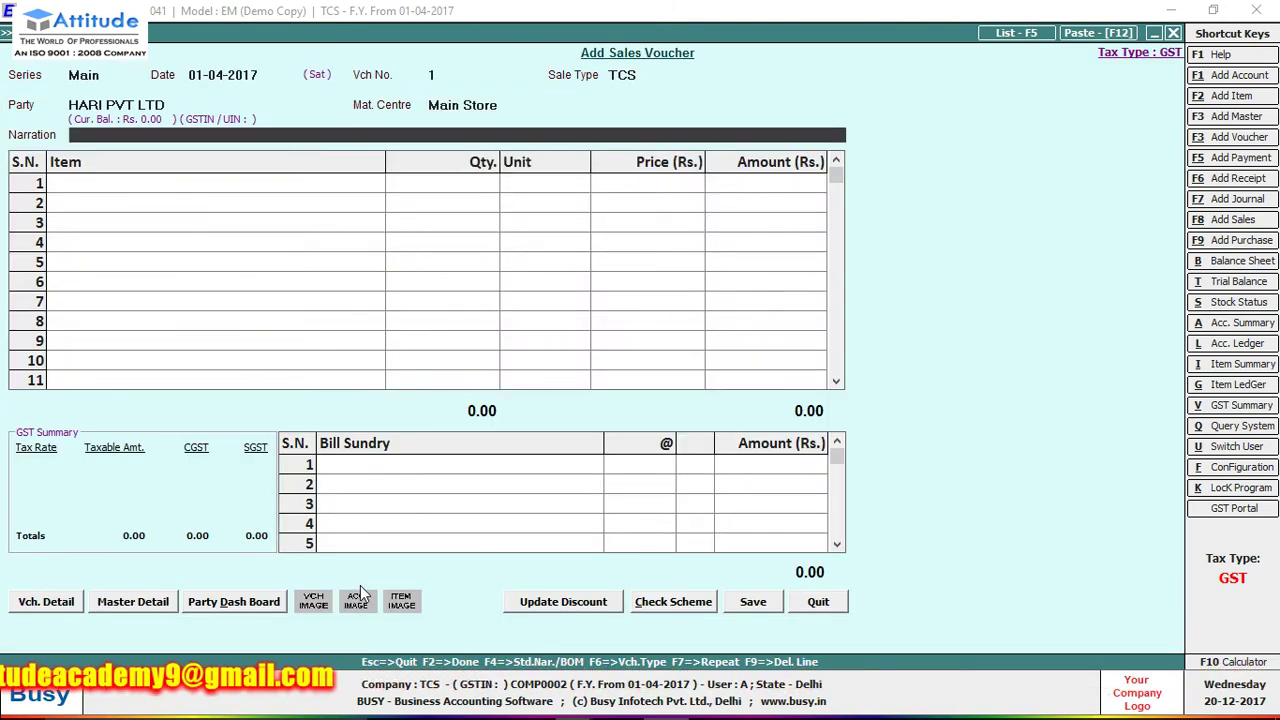
- Put MACHINE SCRAP on row 1 with quantity left at 0.00
{"action": "key", "text": "Return"}
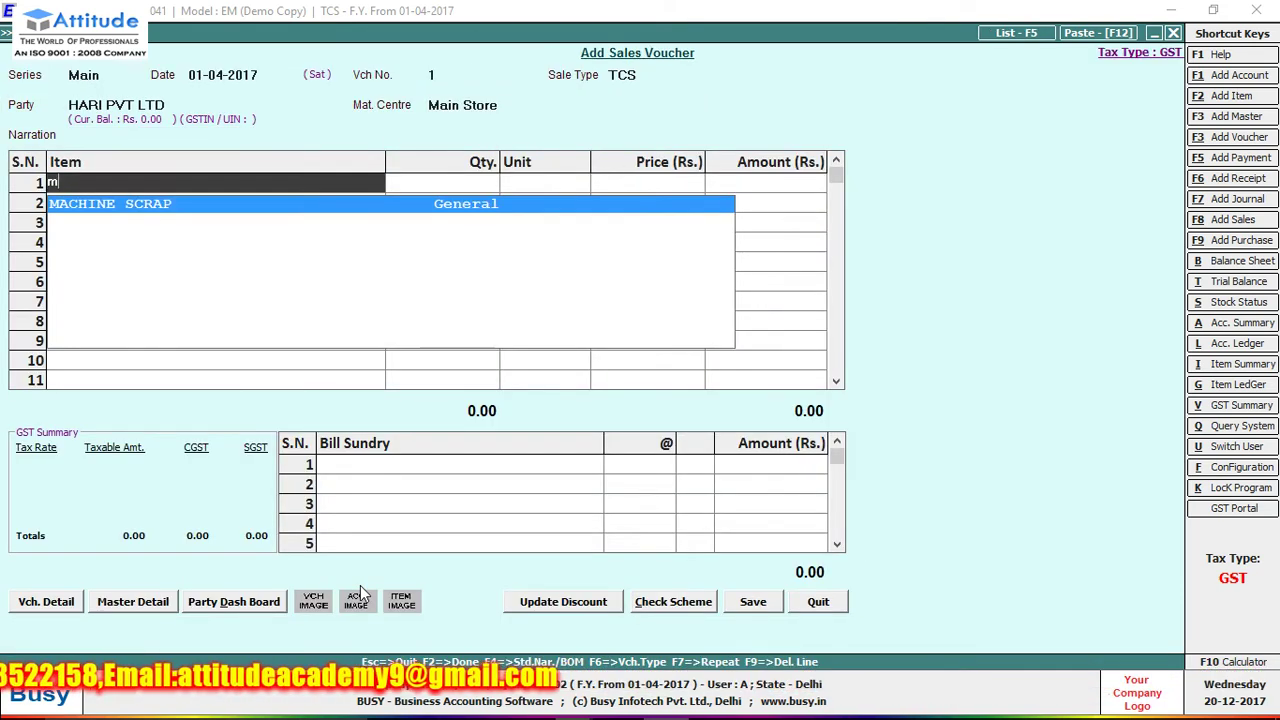
{"action": "key", "text": "Return"}
{"action": "type", "text": "100"}
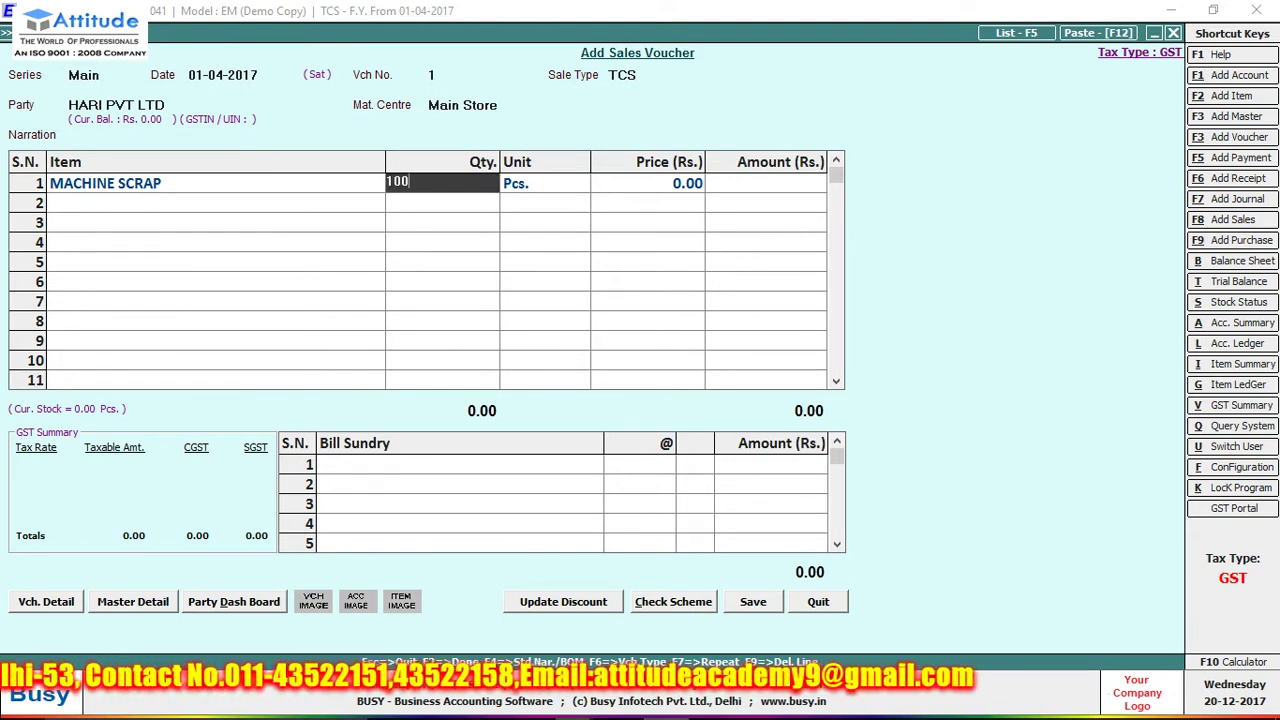
{"action": "key", "text": "BackSpace"}
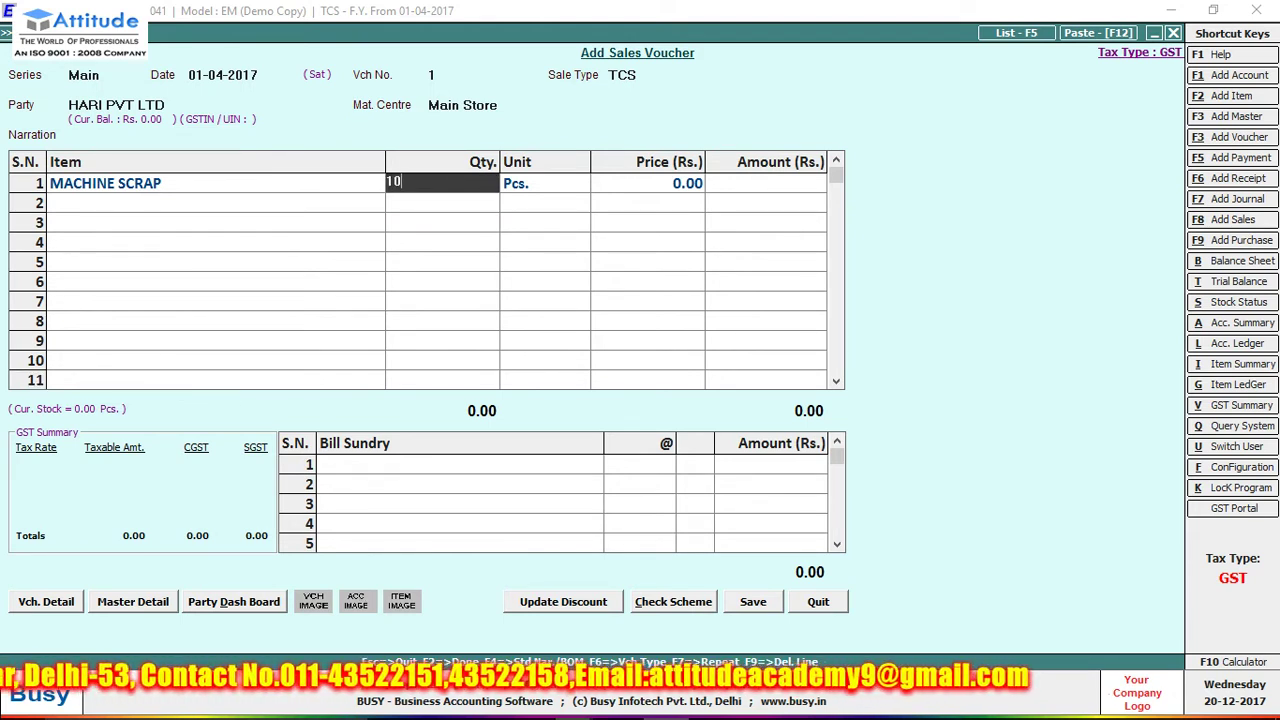
{"action": "key", "text": "BackSpace"}
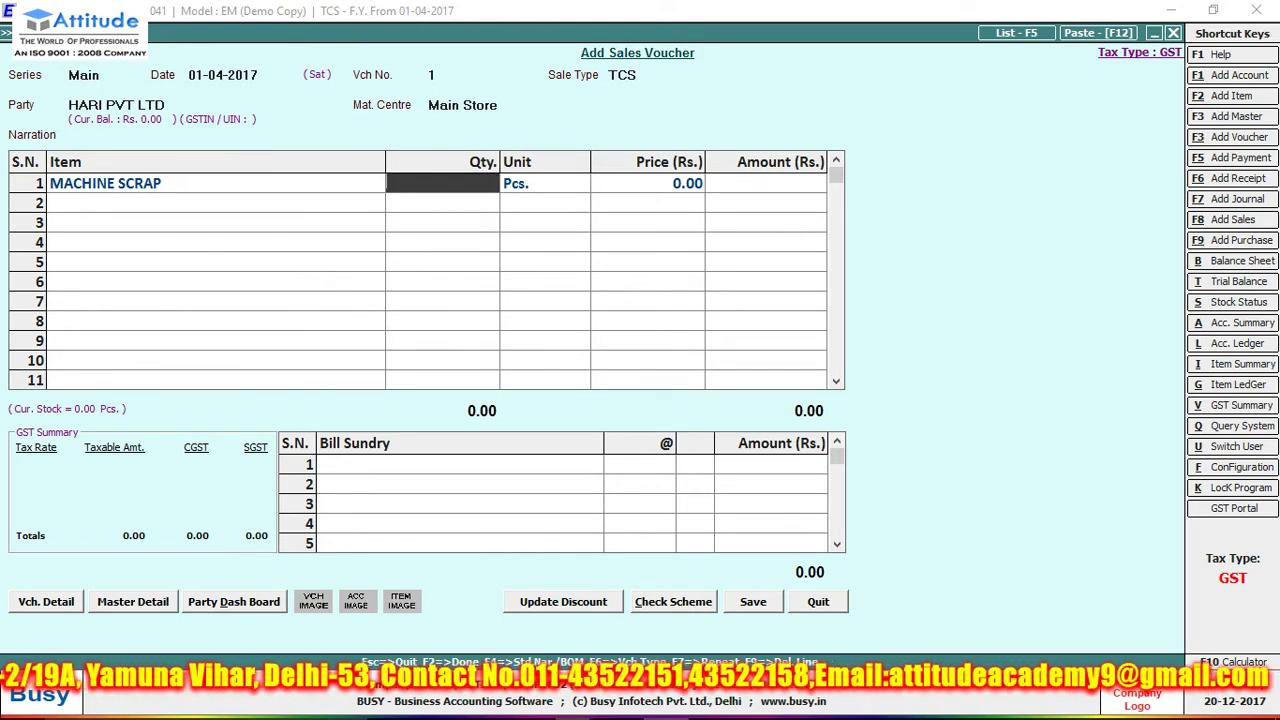
{"action": "key", "text": "Return"}
{"action": "key", "text": "shift+Tab"}
{"action": "key", "text": "shift+Tab"}
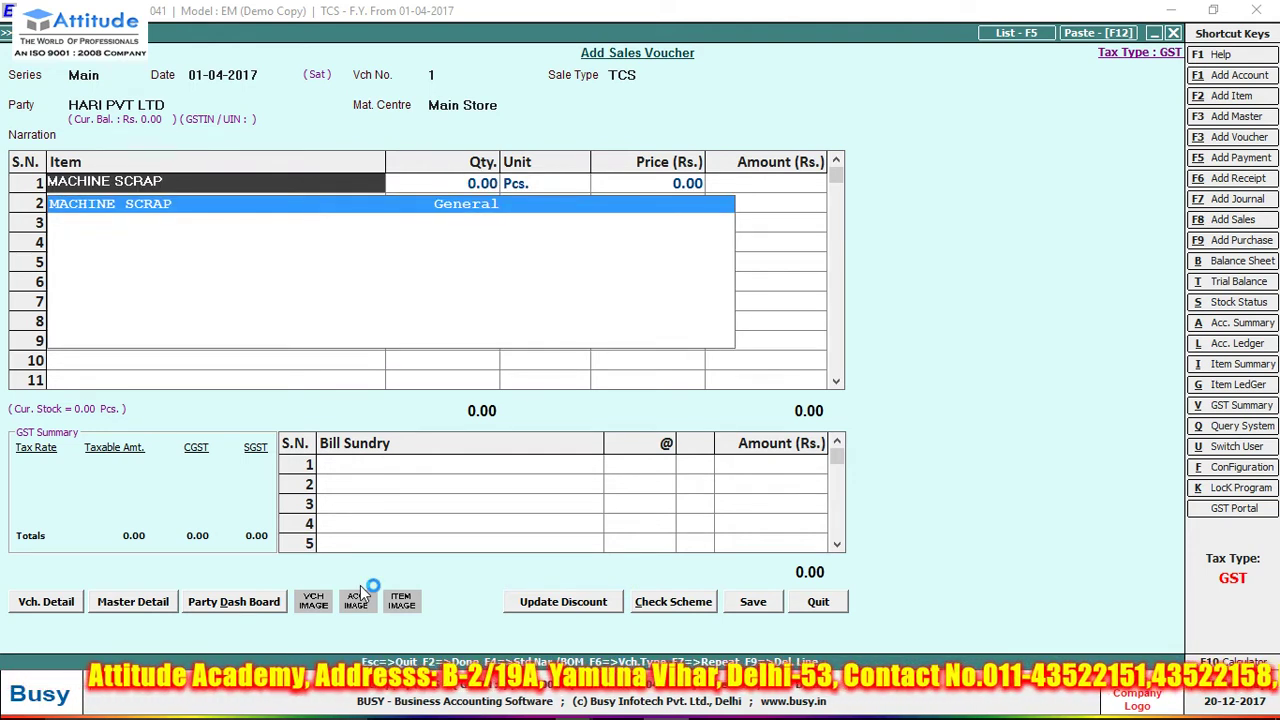
- Switch MACHINE SCRAP's unit to Kgs. and save it without an HSN/SAC code
{"action": "key", "text": "ctrl+Return"}
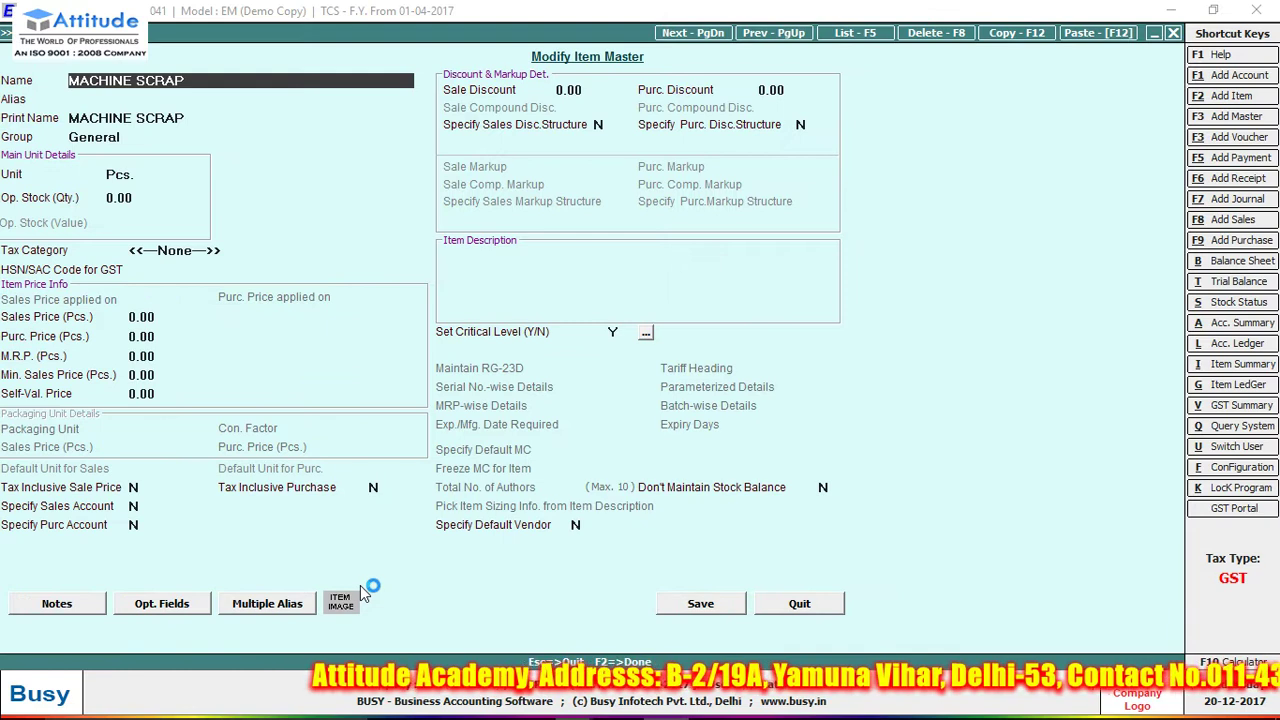
{"action": "key", "text": "Return"}
{"action": "key", "text": "Return"}
{"action": "key", "text": "Return"}
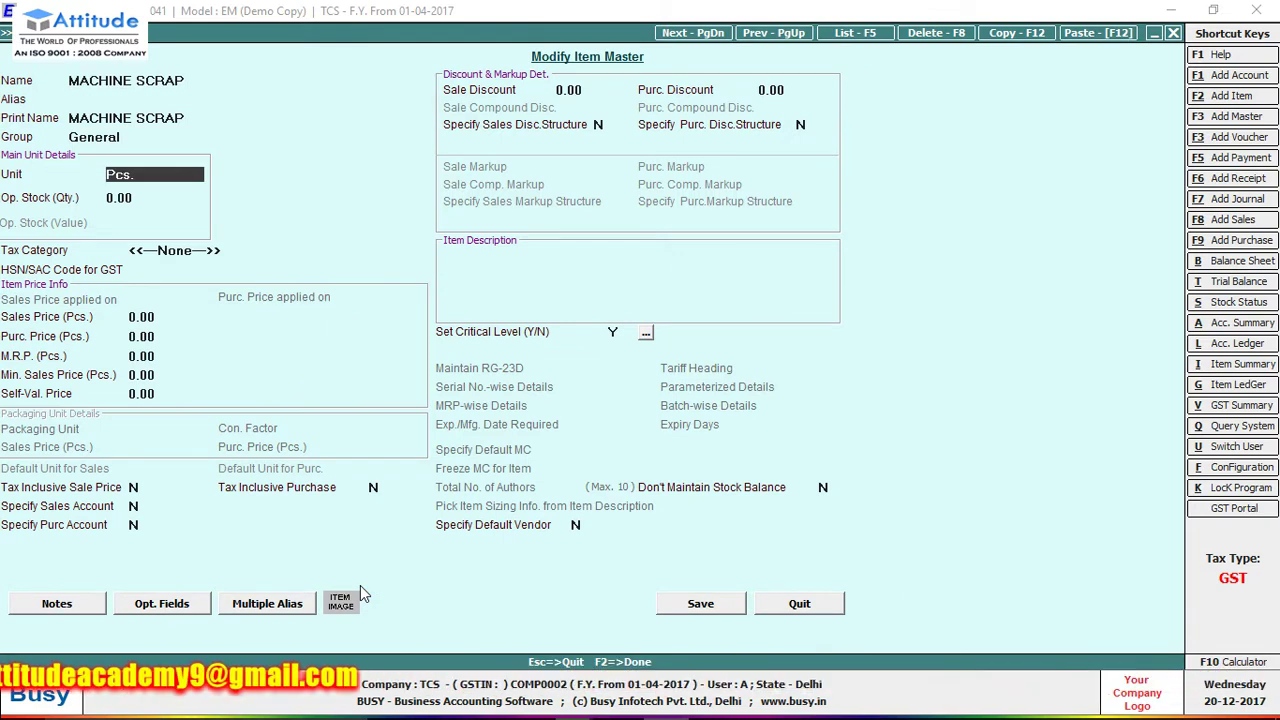
{"action": "type", "text": "k"}
{"action": "key", "text": "Return"}
{"action": "key", "text": "Return"}
{"action": "key", "text": "Return"}
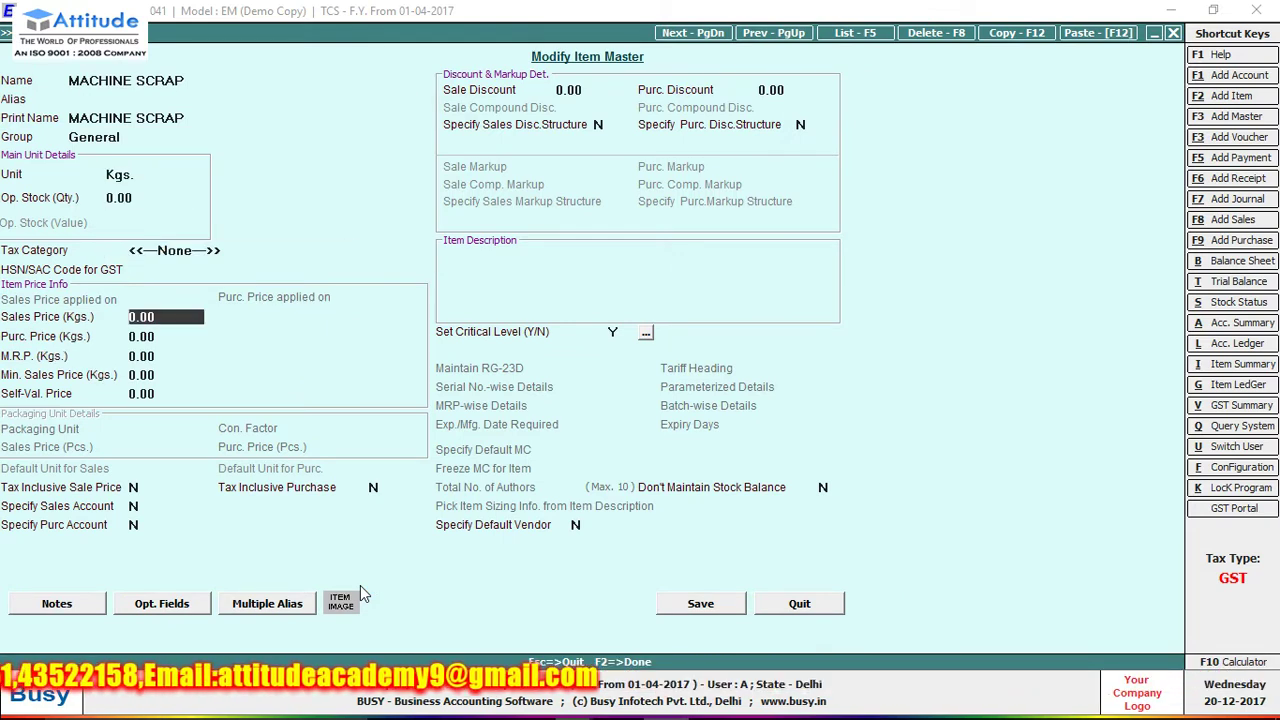
{"action": "key", "text": "F2"}
{"action": "key", "text": "Escape"}
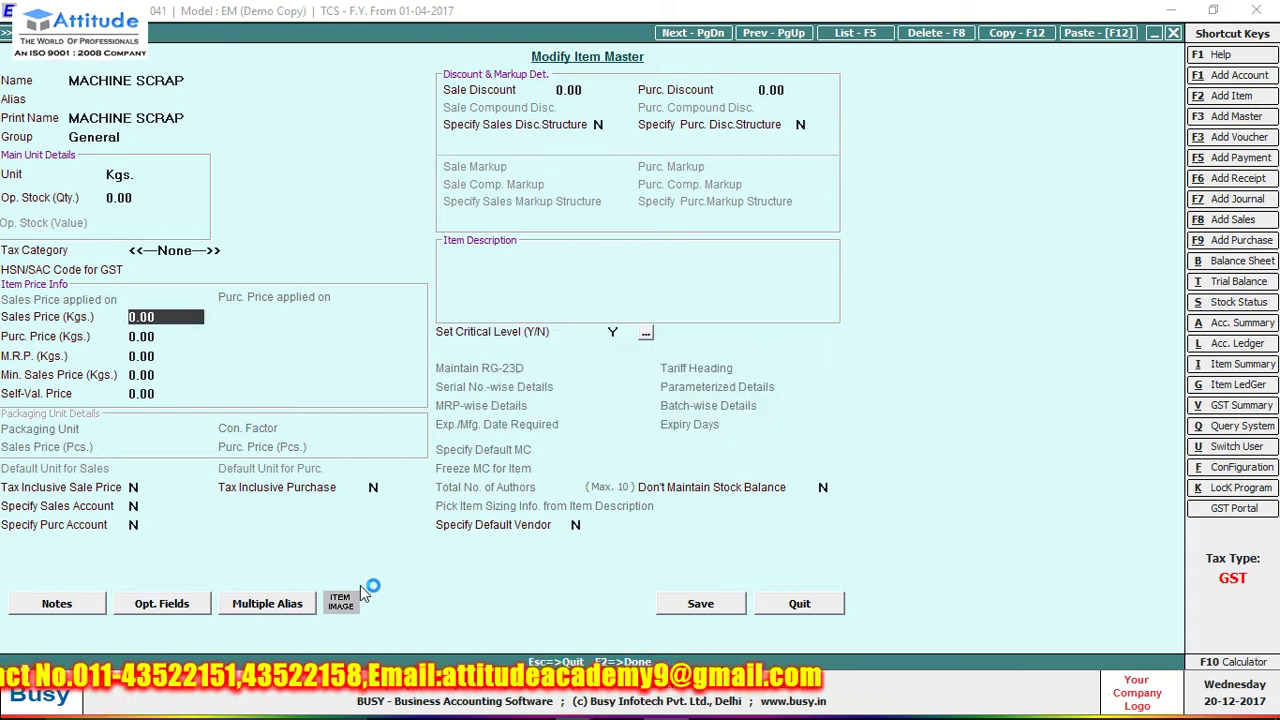
{"action": "key", "text": "F2"}
{"action": "key", "text": "Left"}
{"action": "key", "text": "Return"}
{"action": "key", "text": "Return"}
{"action": "key", "text": "Return"}
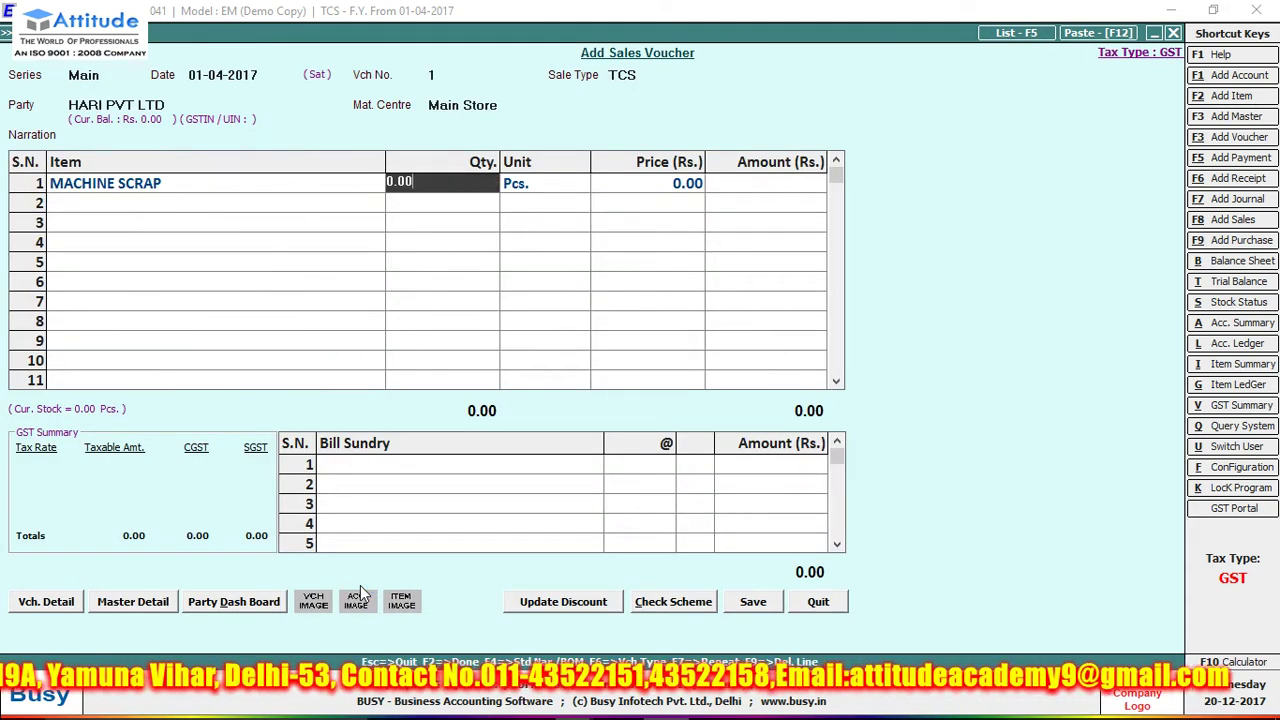
- Enter 2,500 Kgs of MACHINE SCRAP, accepting the negative-stock warning
{"action": "type", "text": "2500"}
{"action": "key", "text": "Return"}
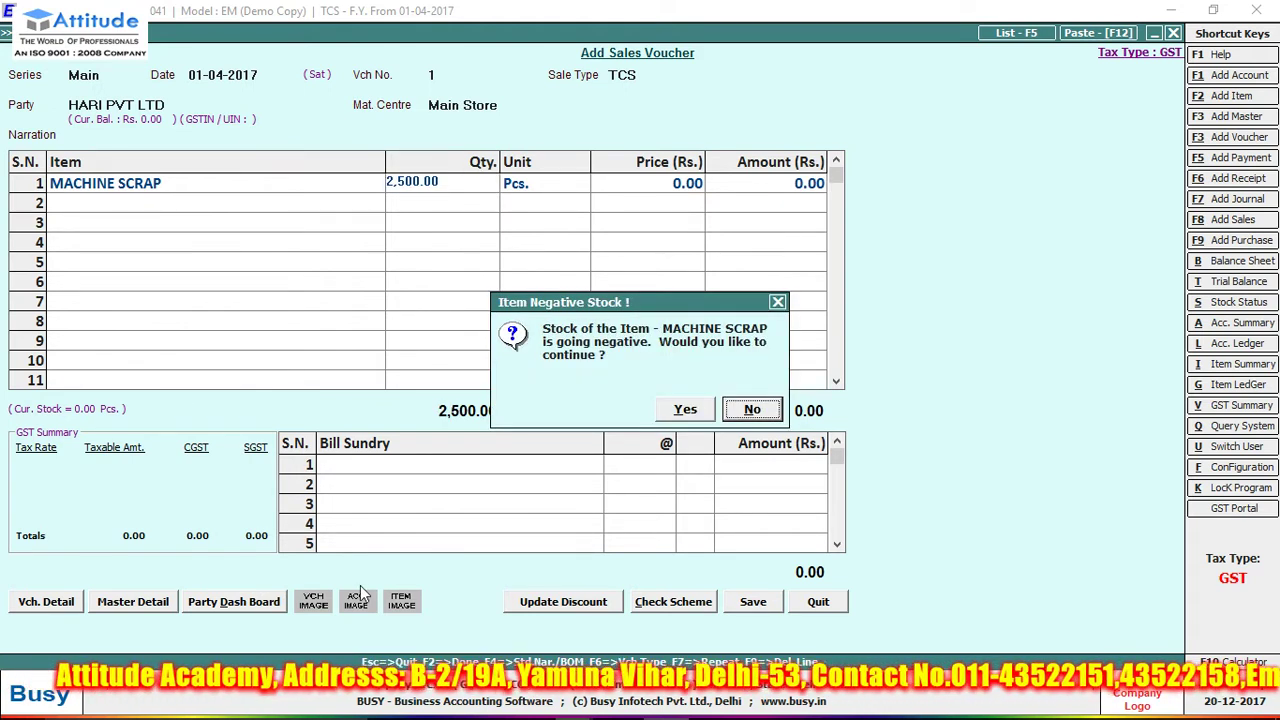
{"action": "key", "text": "Left"}
{"action": "key", "text": "Return"}
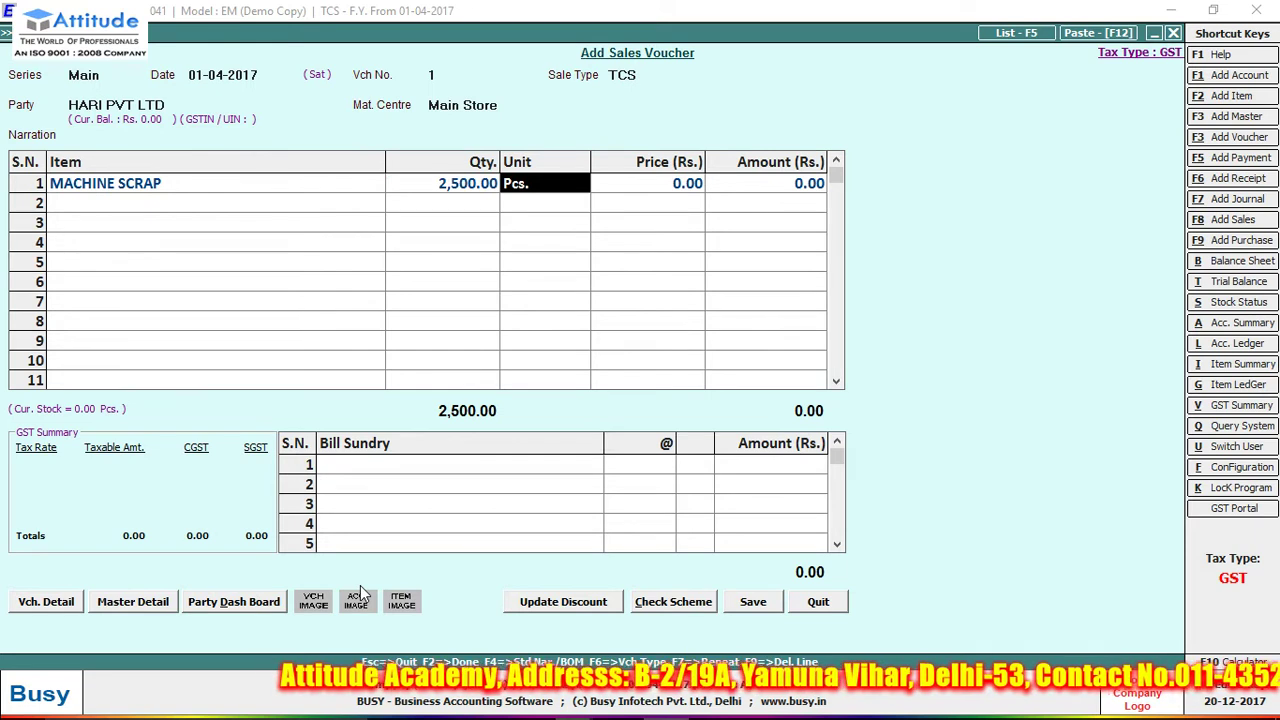
{"action": "key", "text": "Down"}
{"action": "key", "text": "Down"}
{"action": "key", "text": "Return"}
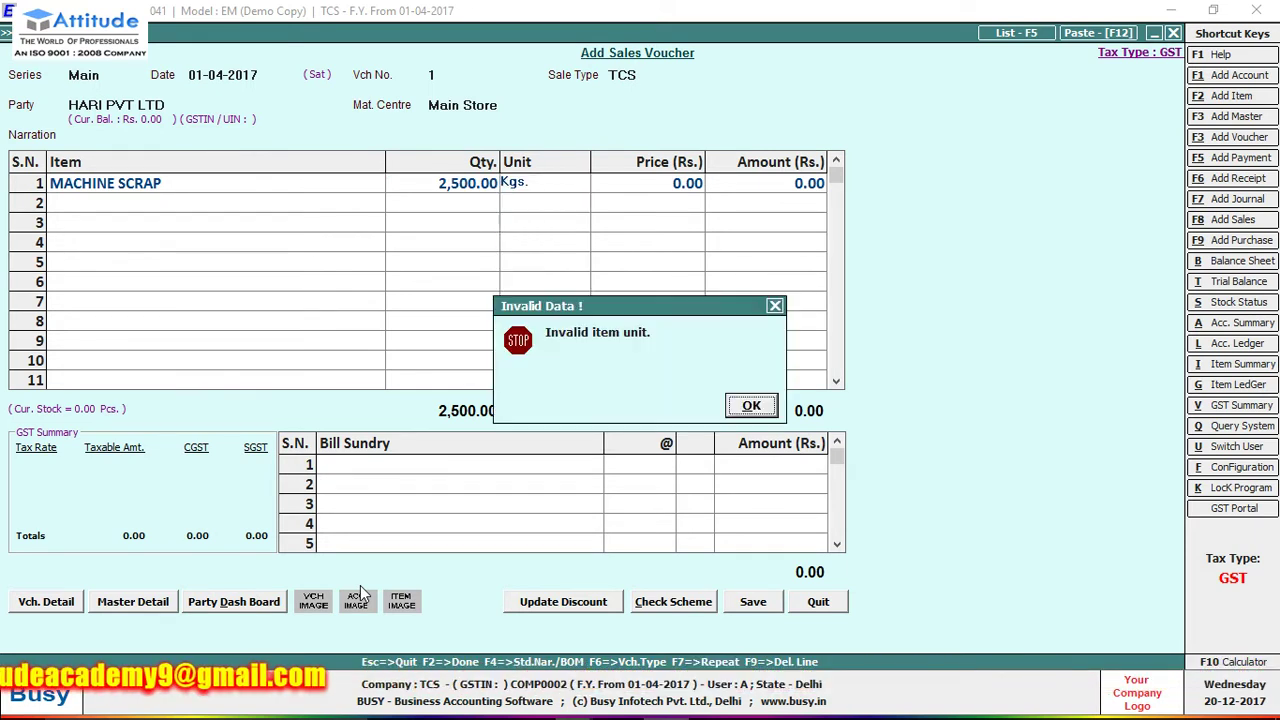
{"action": "key", "text": "Return"}
- Abandon the unfinished sales voucher without saving
{"action": "type", "text": "p"}
{"action": "key", "text": "Escape"}
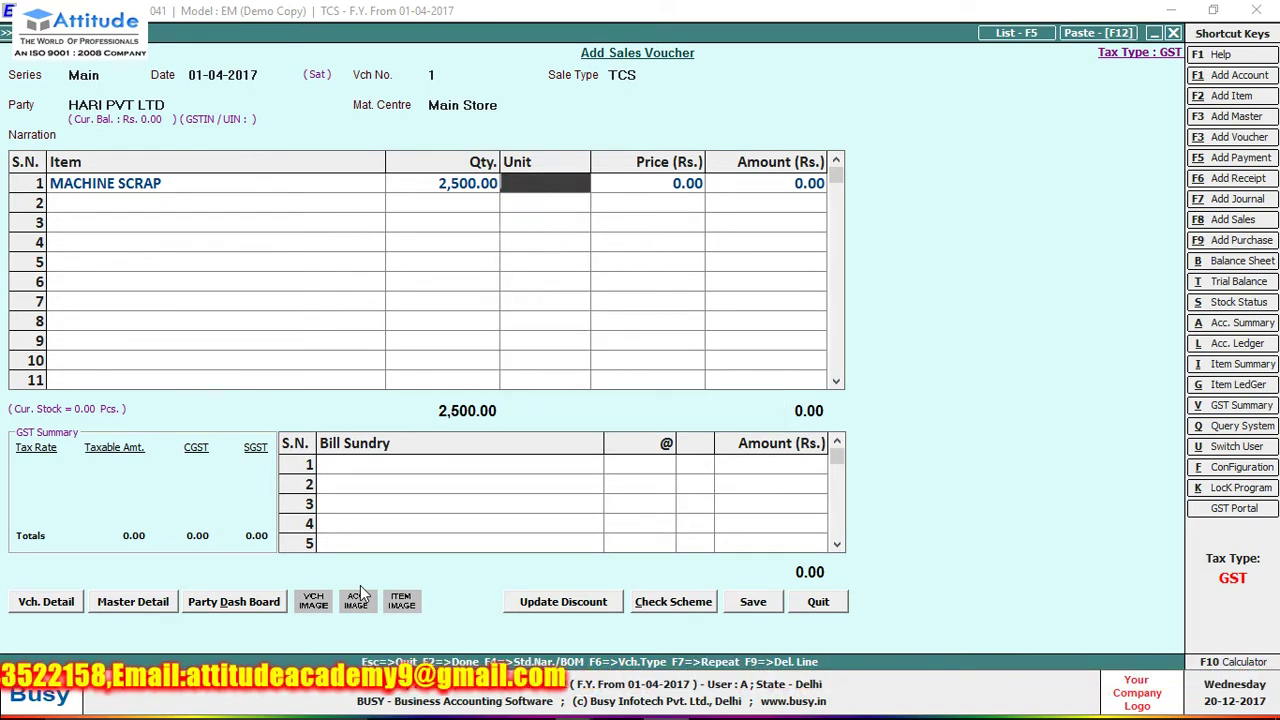
{"action": "key", "text": "Escape"}
{"action": "key", "text": "Return"}
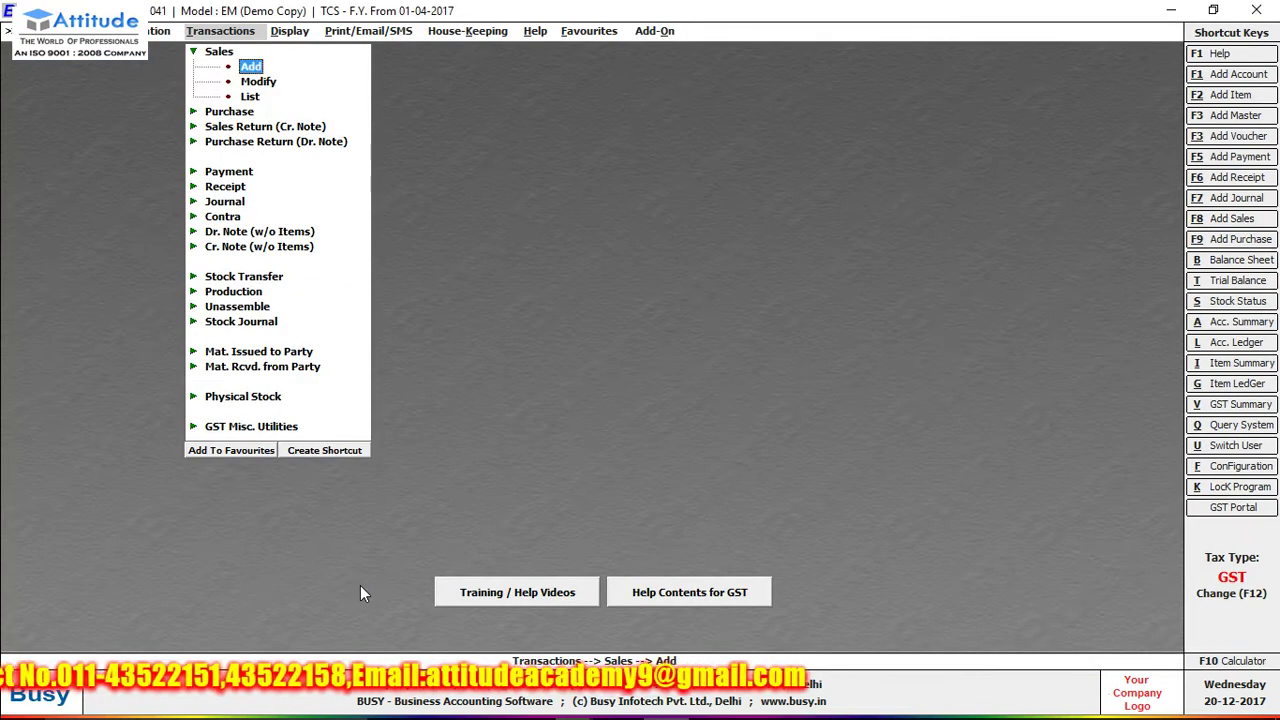
- Start a sales voucher with series Main, sale type TCS and party HARI PVT LTD
{"action": "key", "text": "Return"}
{"action": "key", "text": "Return"}
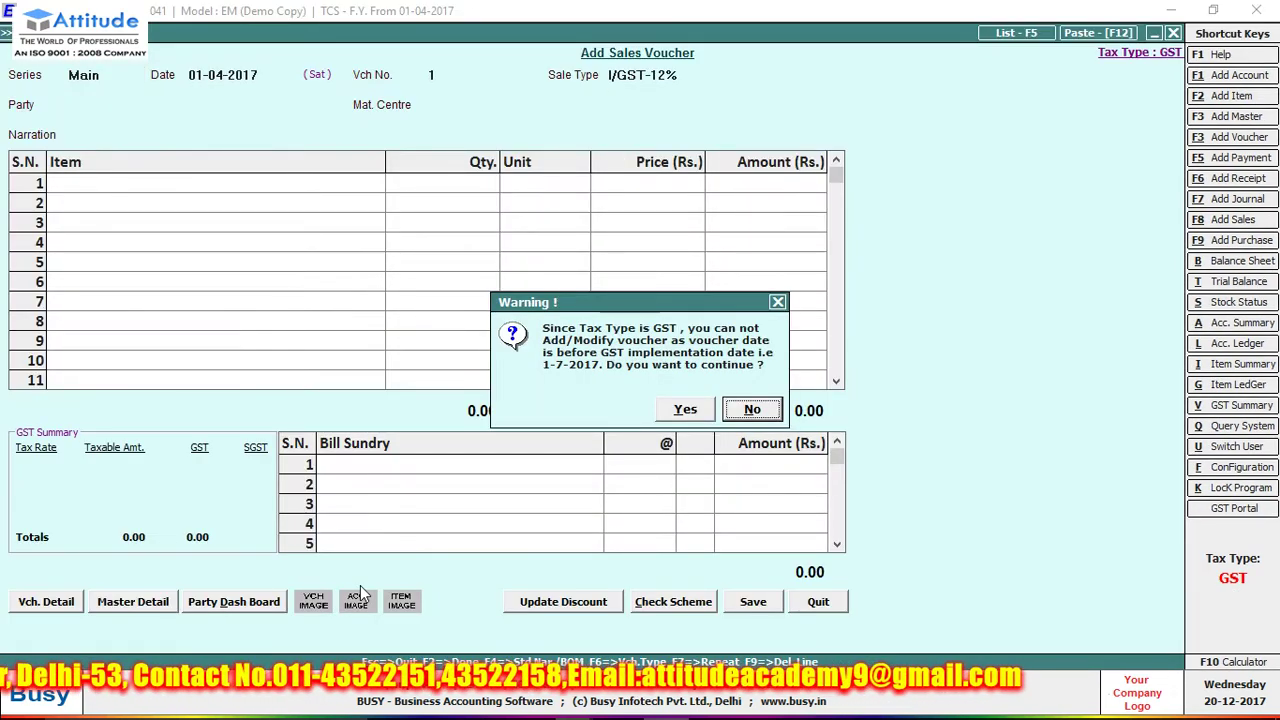
{"action": "key", "text": "Left"}
{"action": "key", "text": "Return"}
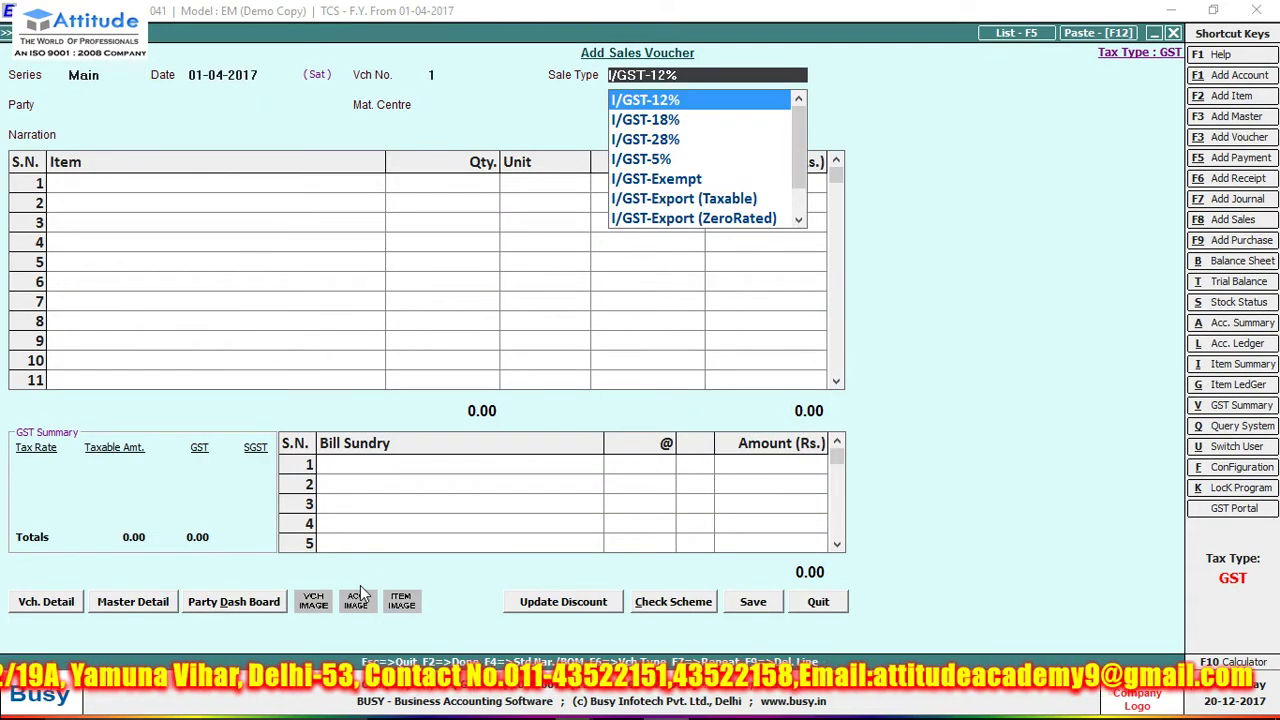
{"action": "key", "text": "Up"}
{"action": "key", "text": "Return"}
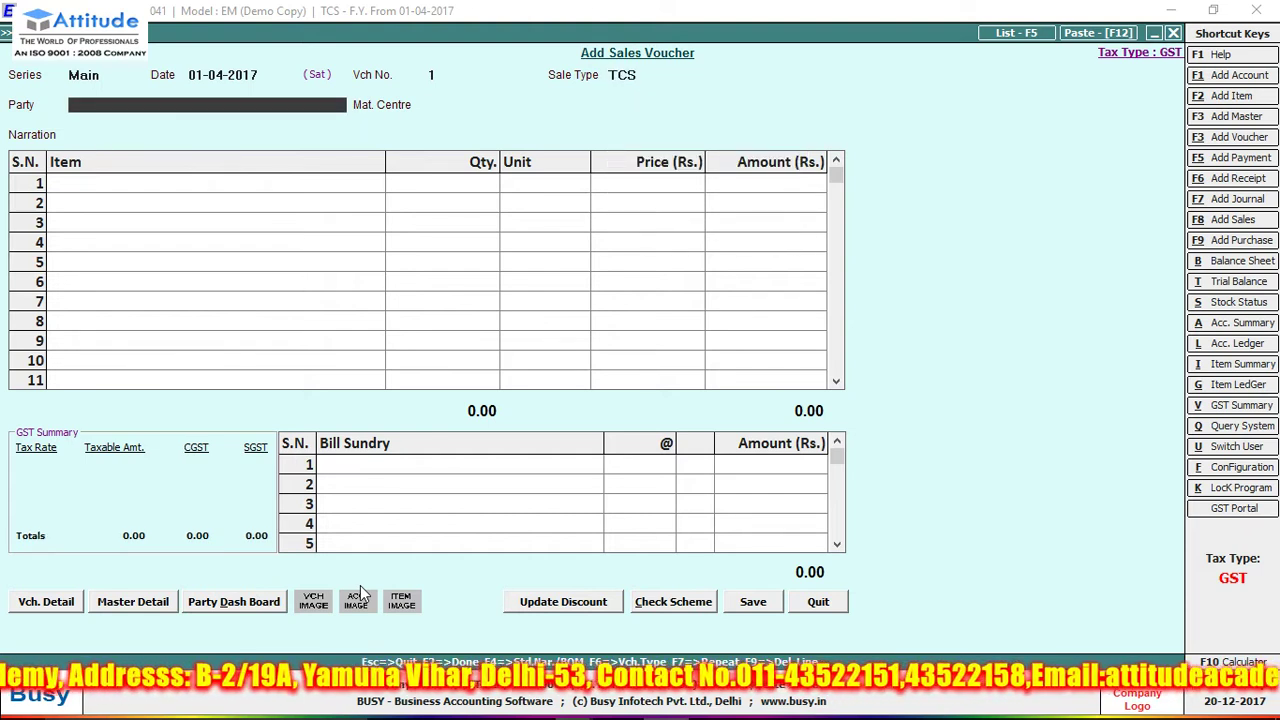
{"action": "type", "text": "h"}
{"action": "key", "text": "Return"}
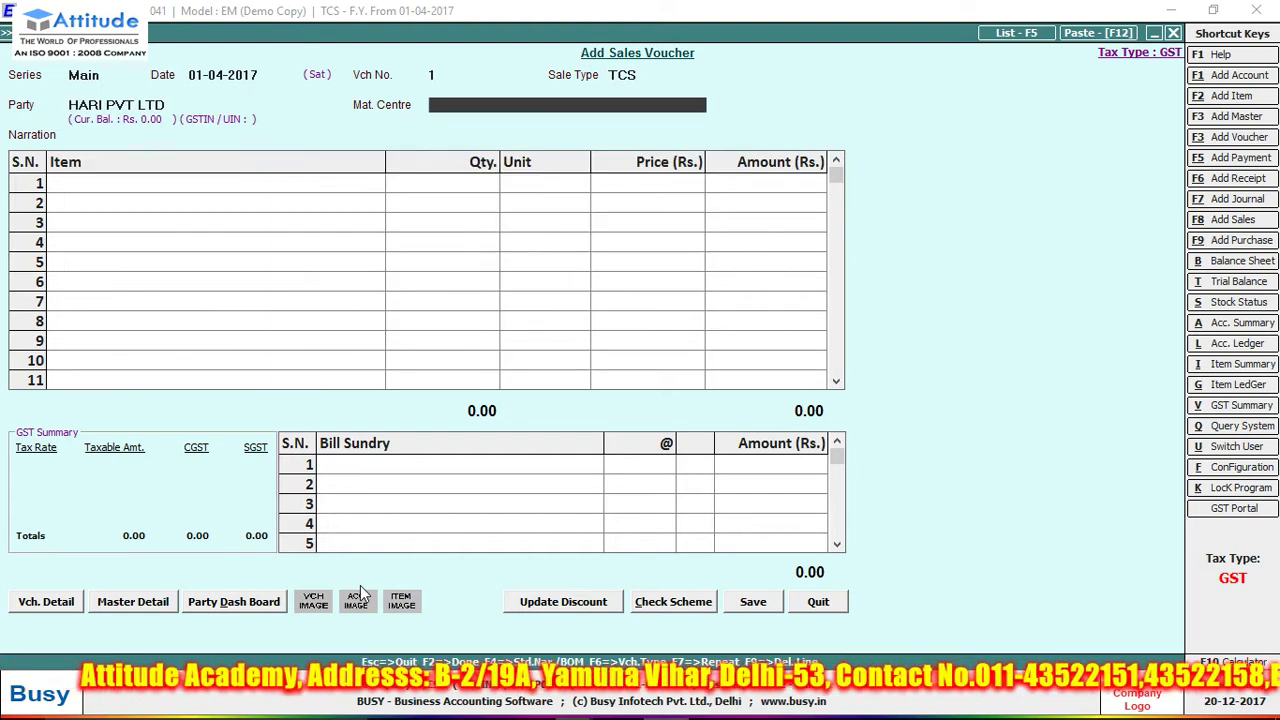
{"action": "key", "text": "Return"}
- Add 100 Kgs of MACHINE SCRAP at 2,500, amounting to 2,50,000, despite negative stock
{"action": "type", "text": "m"}
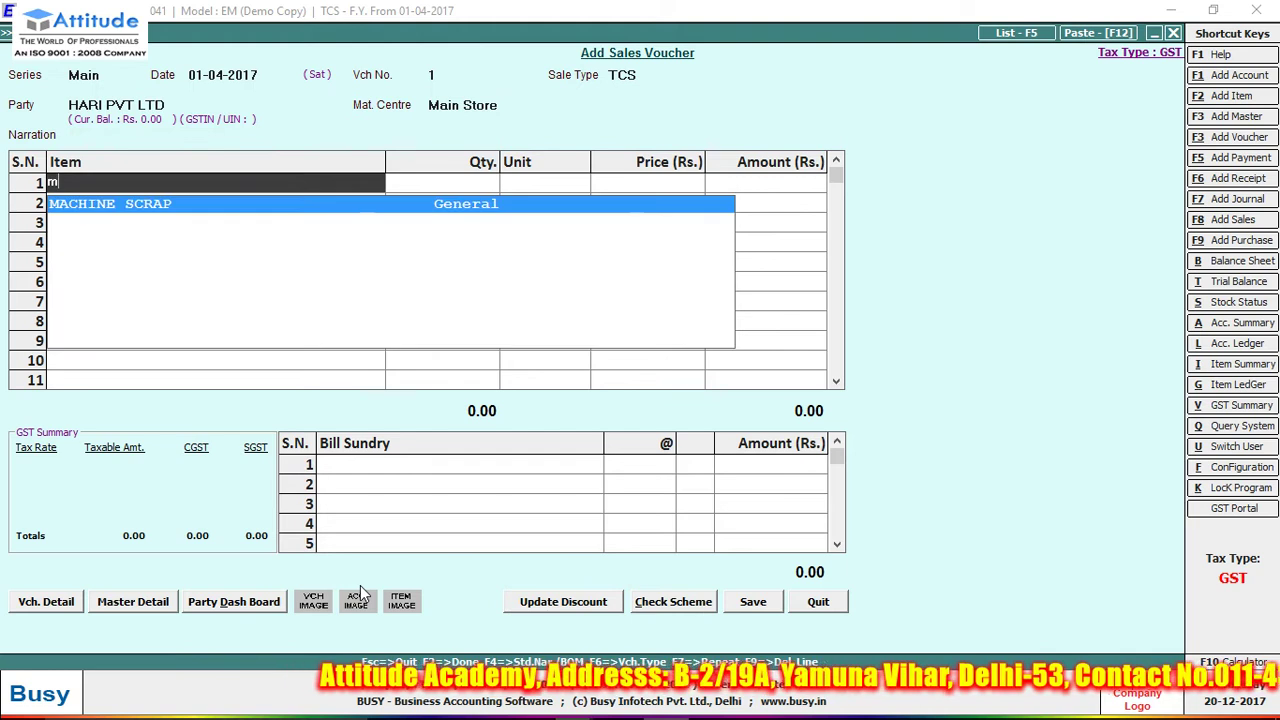
{"action": "key", "text": "Return"}
{"action": "type", "text": "100"}
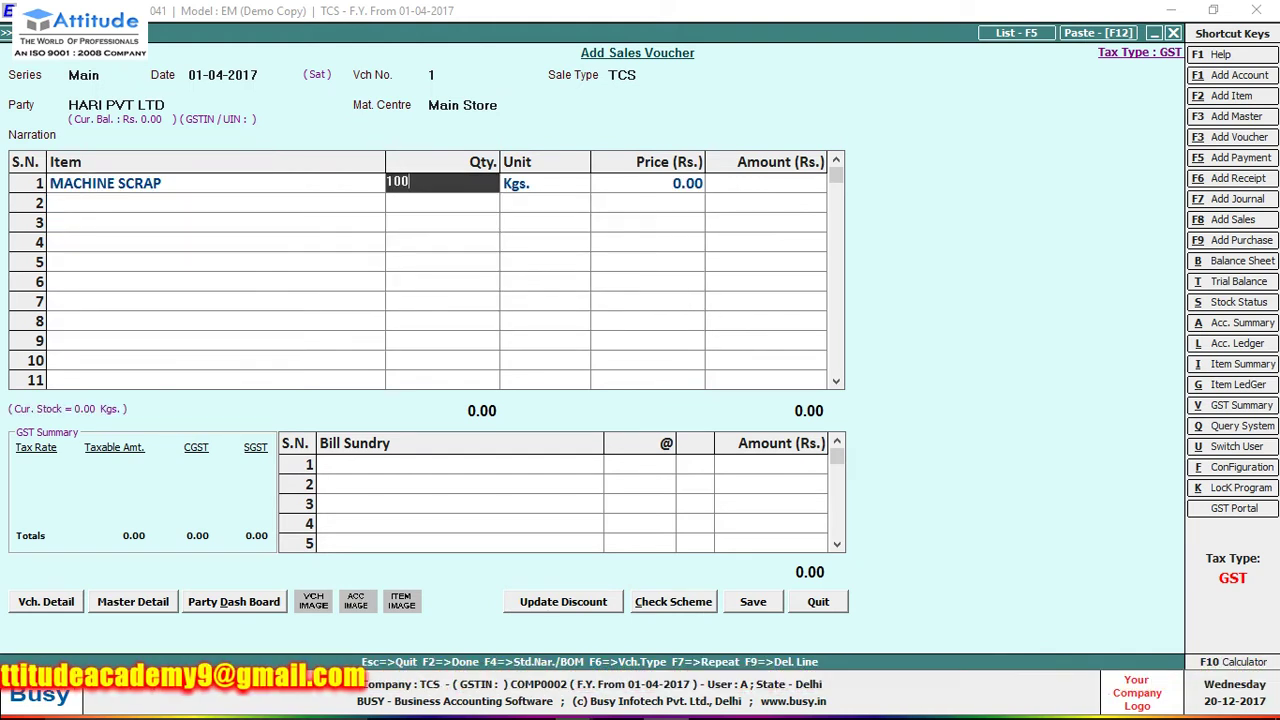
{"action": "key", "text": "Return"}
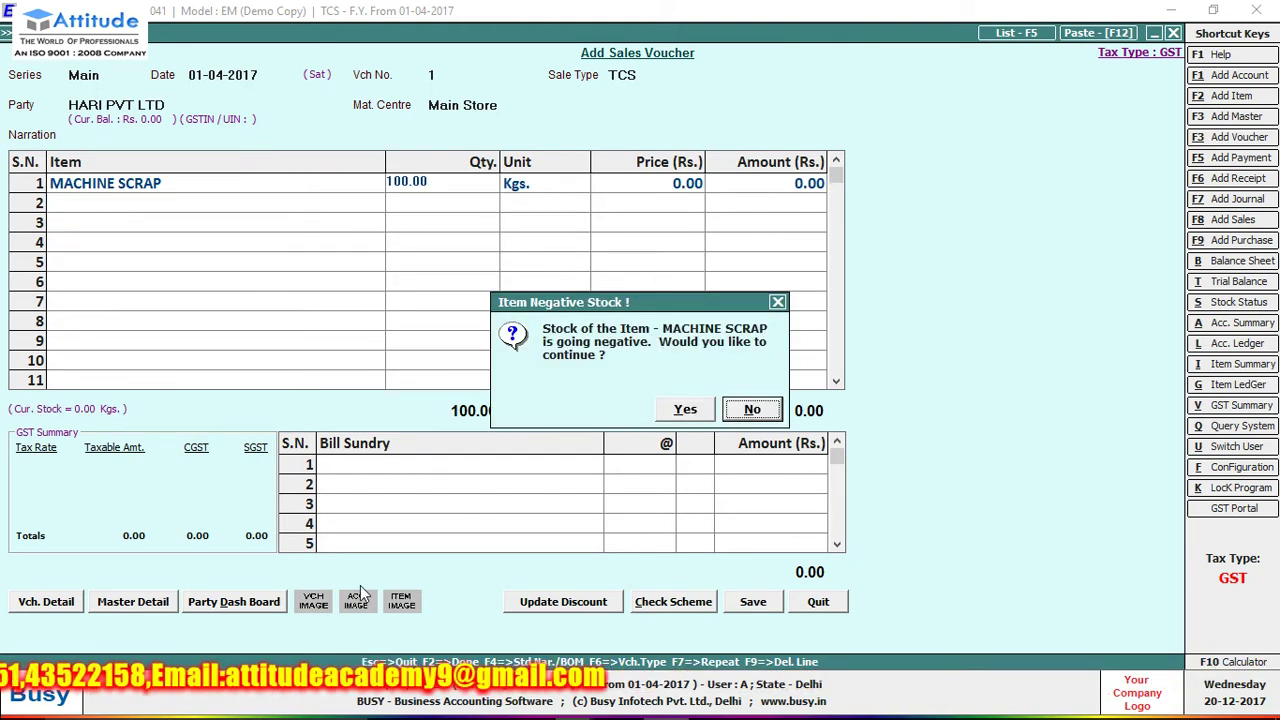
{"action": "key", "text": "Left"}
{"action": "key", "text": "Return"}
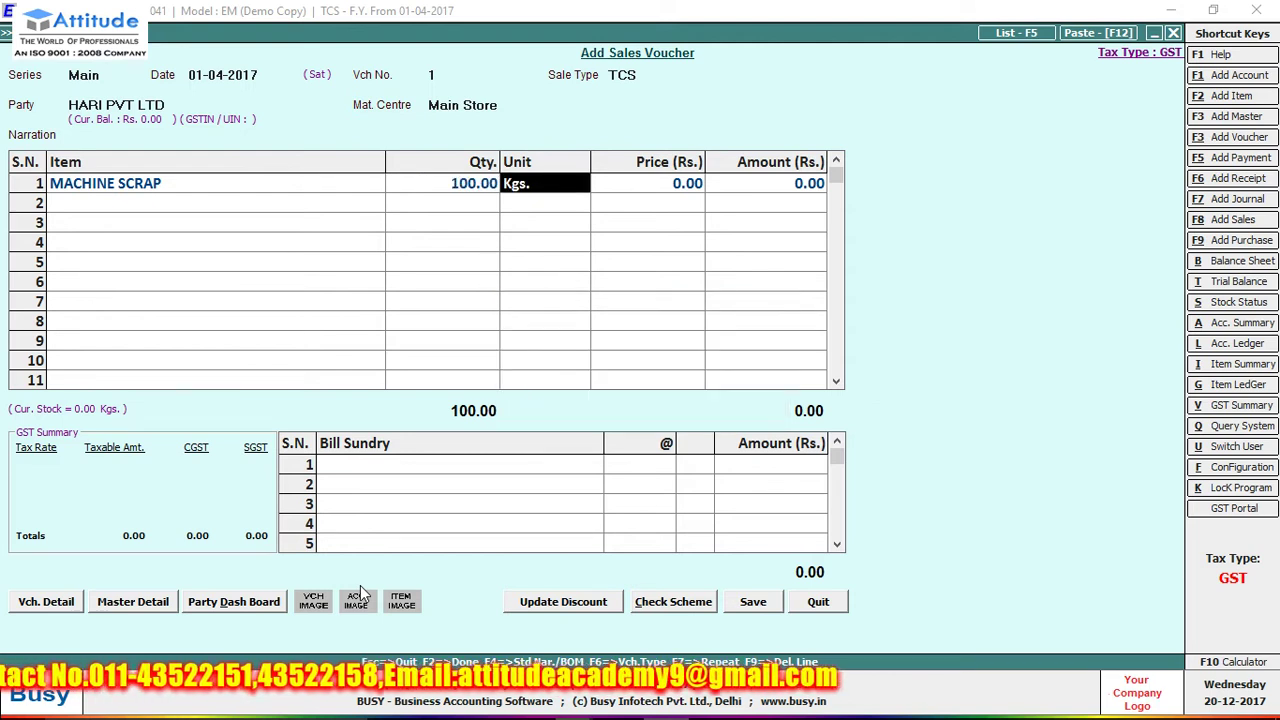
{"action": "key", "text": "Return"}
{"action": "type", "text": "2,500"}
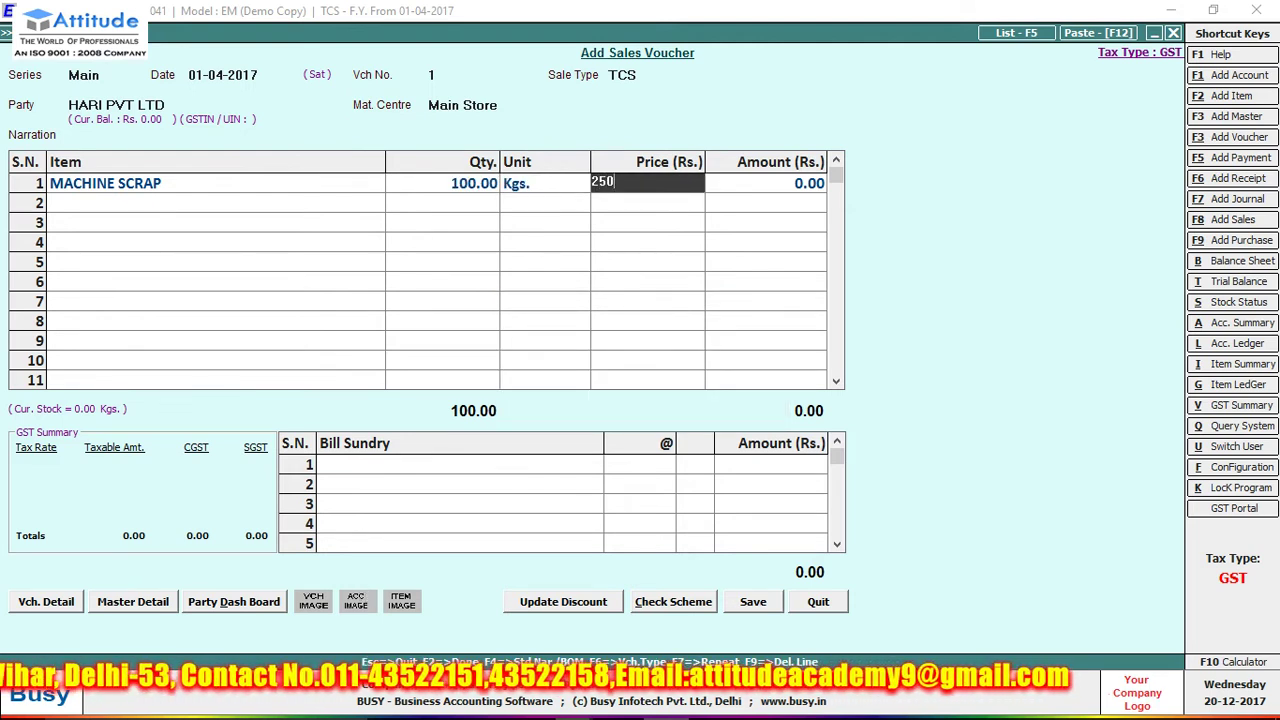
{"action": "key", "text": "Return"}
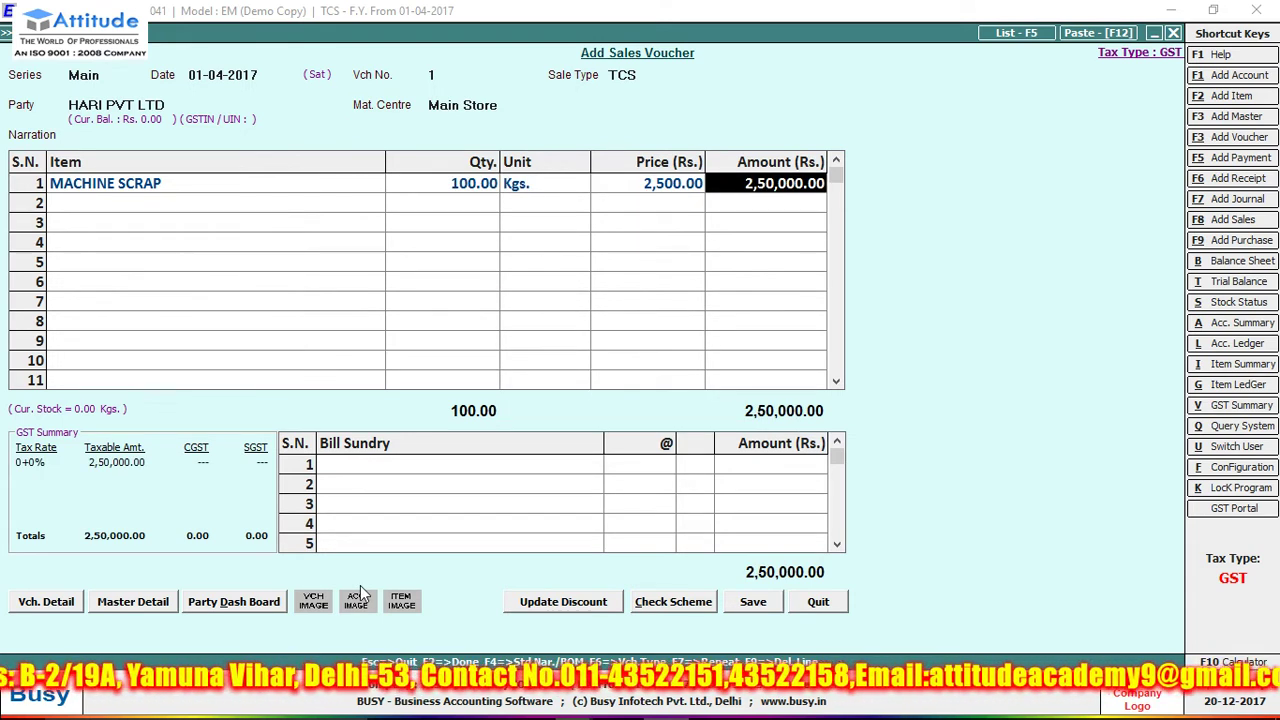
{"action": "key", "text": "Return"}
- Add the TCS bill sundry at 1%, giving 2,500
{"action": "key", "text": "Return"}
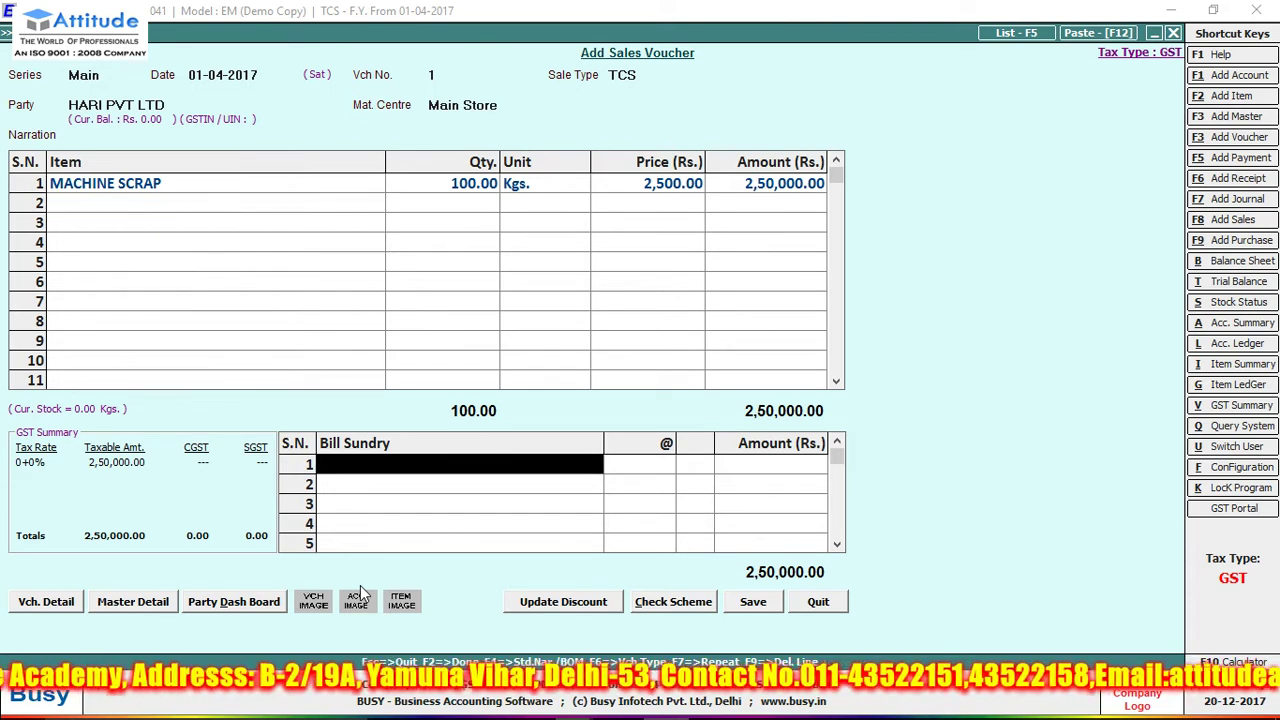
{"action": "type", "text": "t"}
{"action": "key", "text": "Return"}
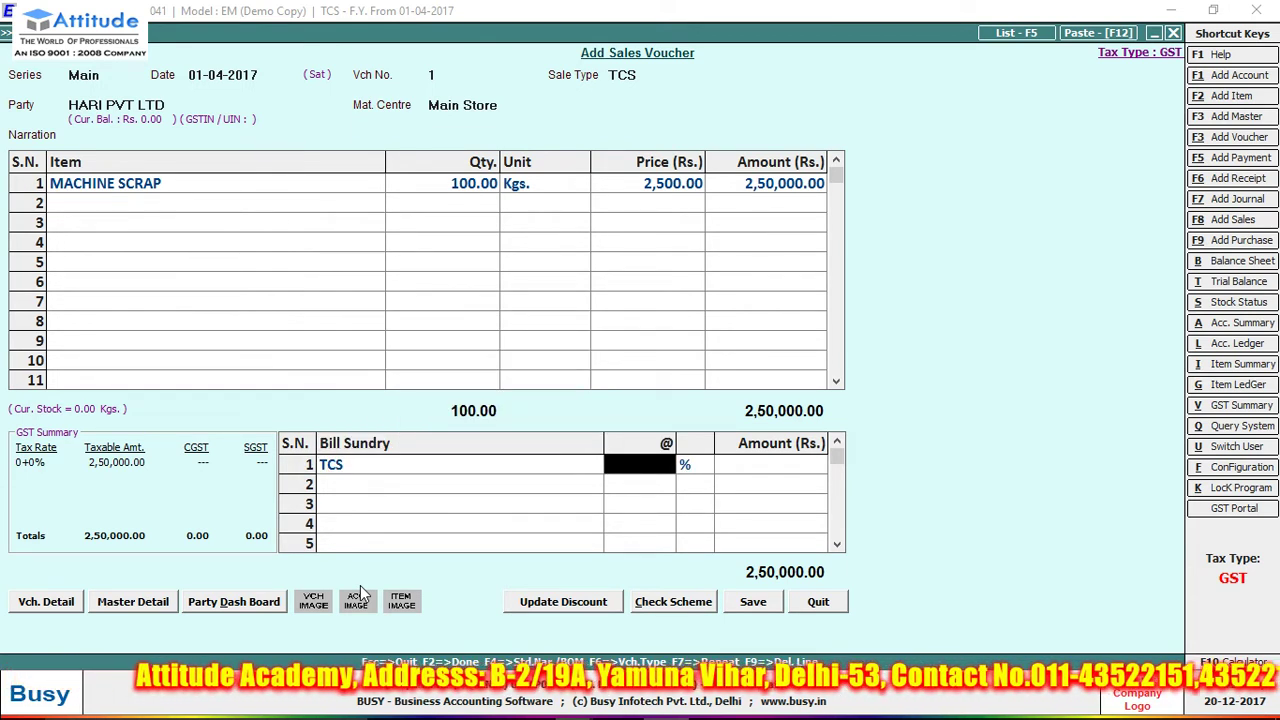
{"action": "type", "text": "1"}
{"action": "key", "text": "Return"}
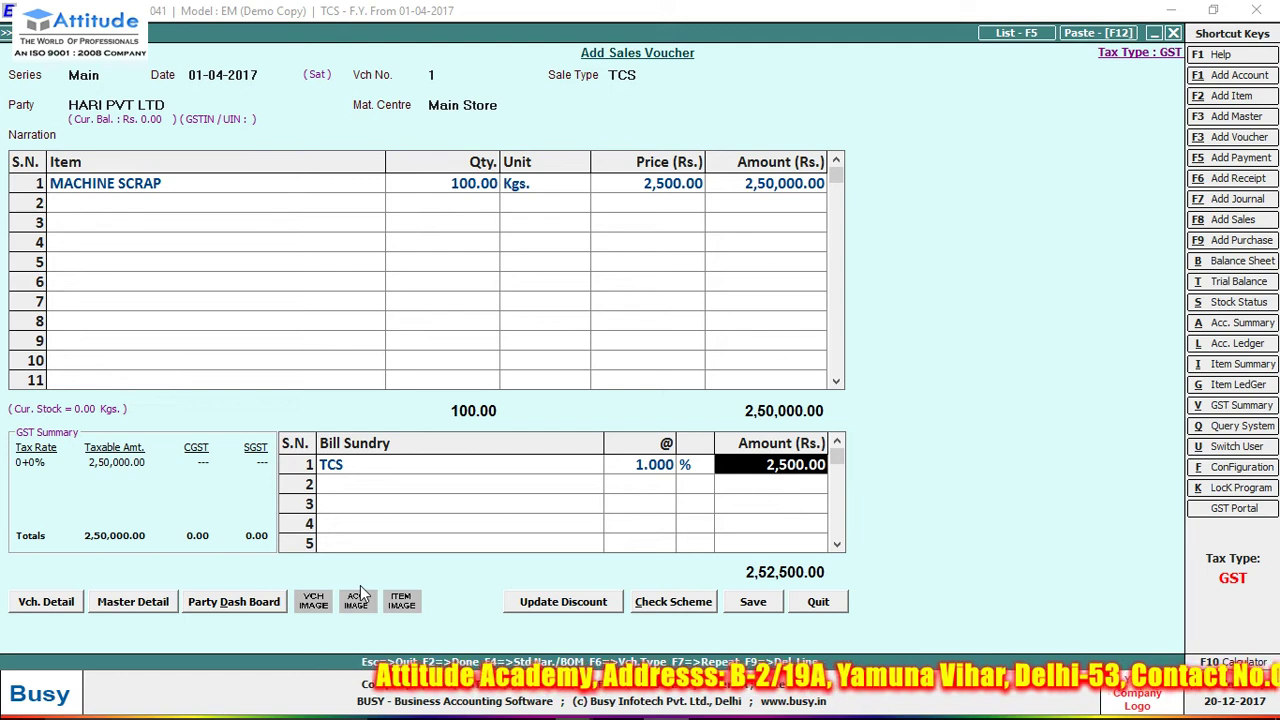
{"action": "key", "text": "Return"}
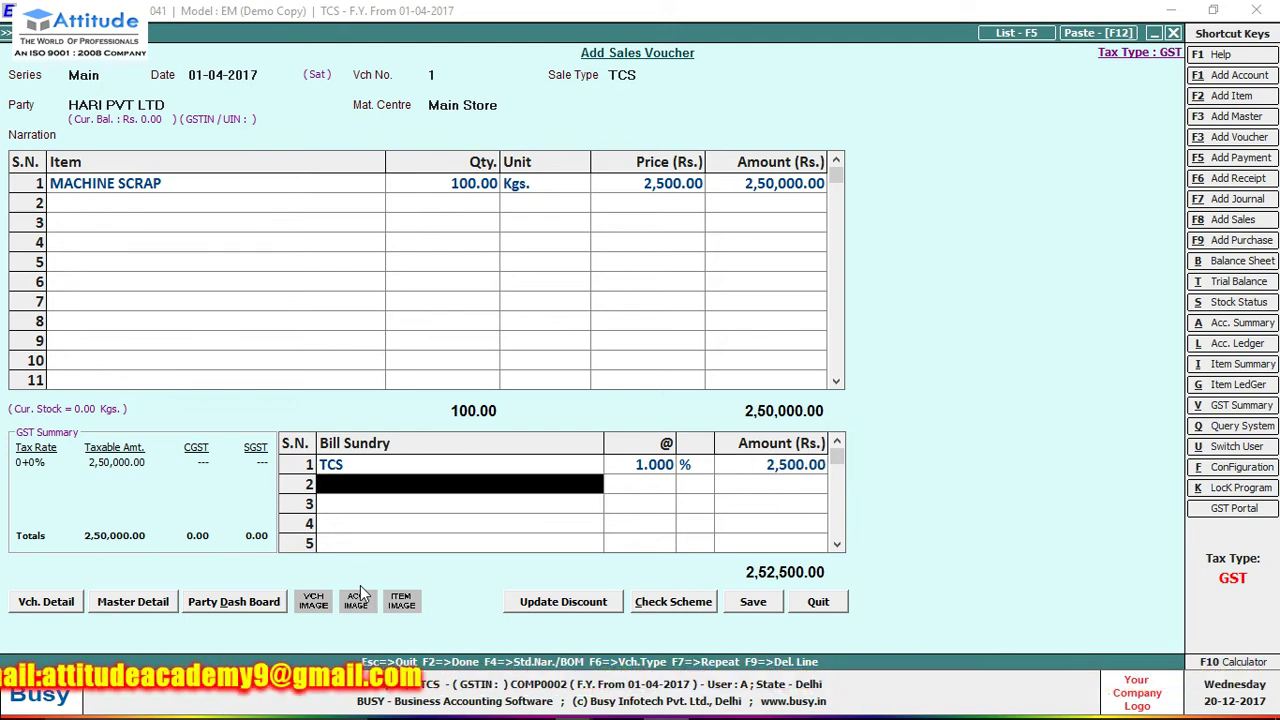
{"action": "key", "text": "Return"}
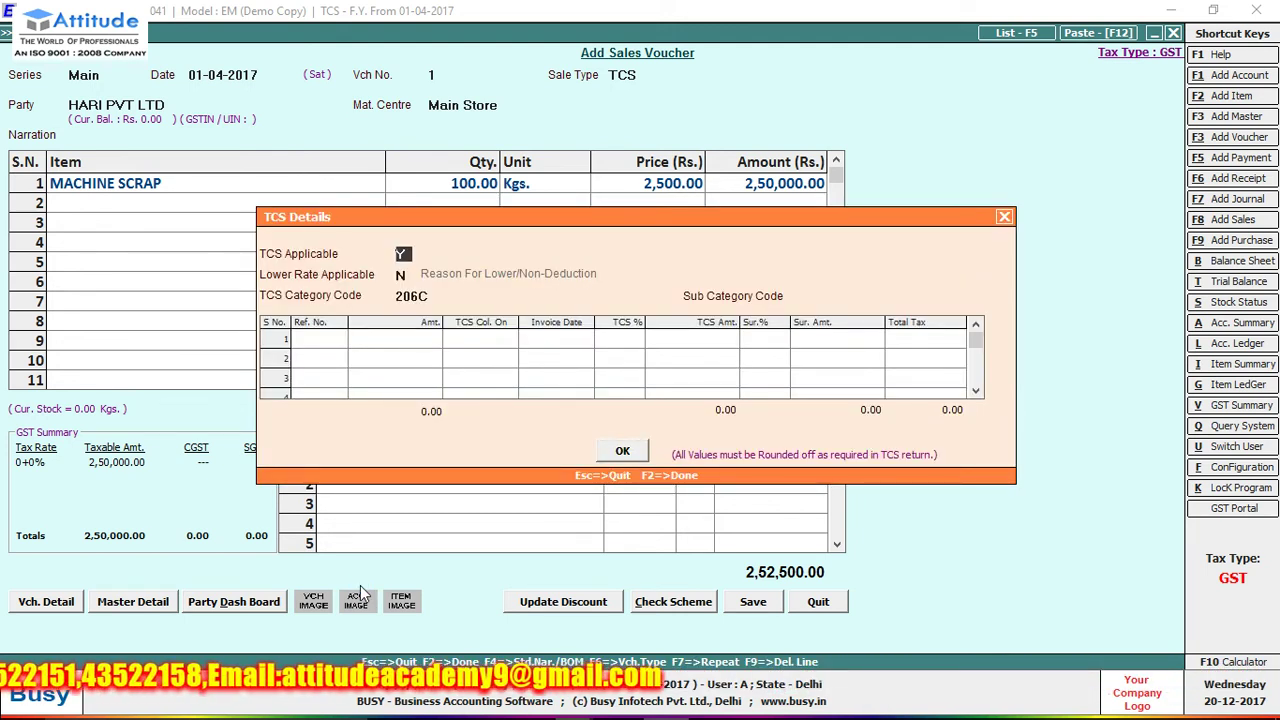
- Fill the TCS details with sub category code 06C and reference 1
{"action": "key", "text": "Return"}
{"action": "key", "text": "Return"}
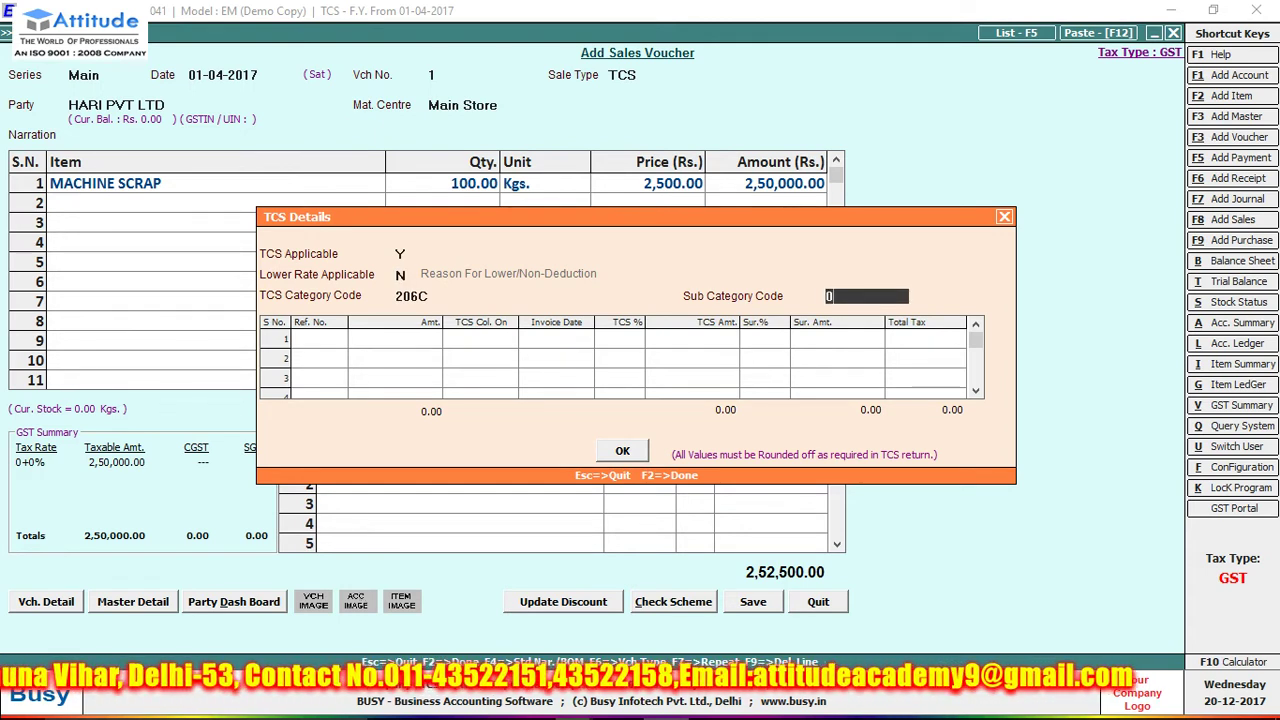
{"action": "type", "text": "06C"}
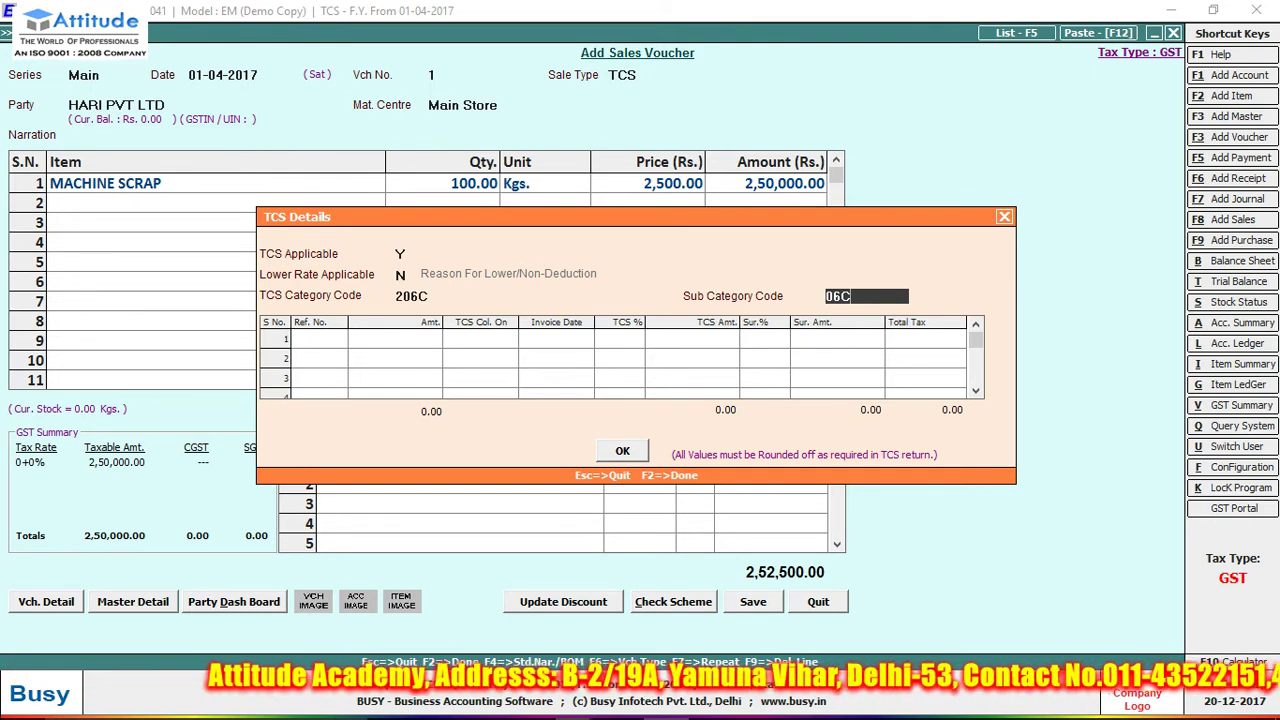
{"action": "key", "text": "Return"}
{"action": "type", "text": "1"}
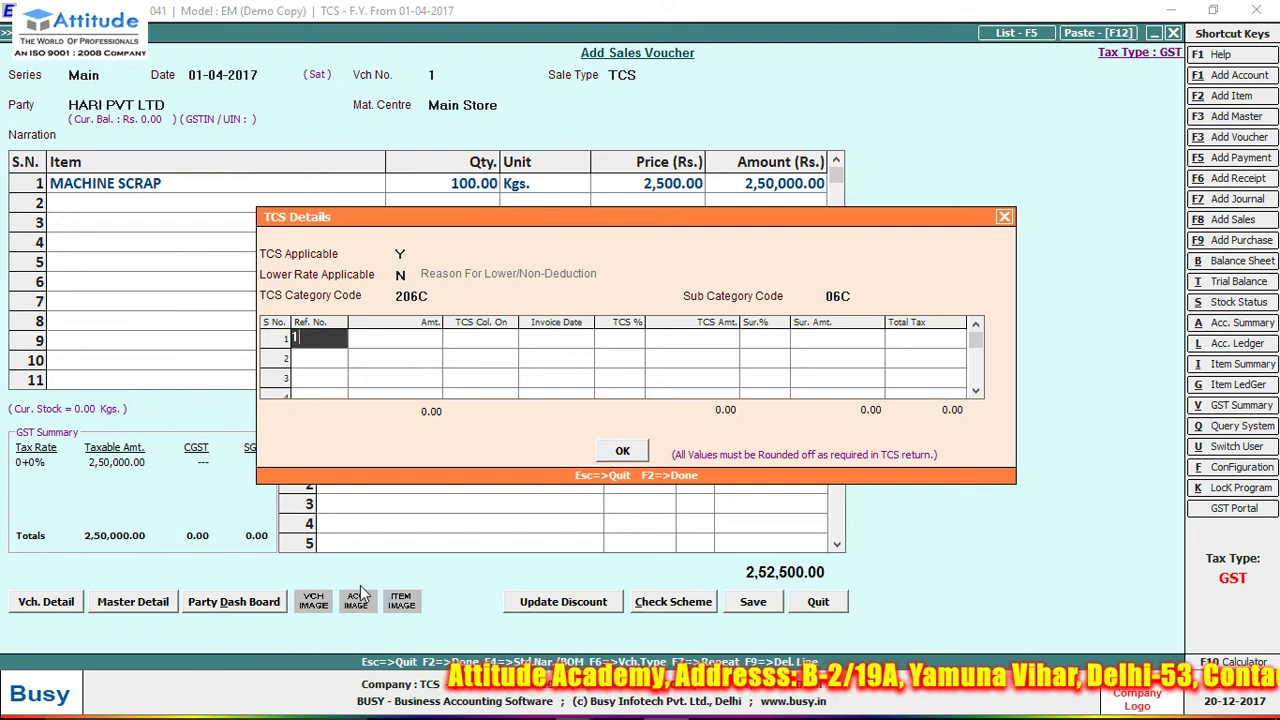
{"action": "key", "text": "Return"}
{"action": "key", "text": "Return"}
{"action": "key", "text": "Return"}
{"action": "key", "text": "Return"}
{"action": "key", "text": "Return"}
{"action": "key", "text": "Return"}
{"action": "key", "text": "Return"}
{"action": "key", "text": "Return"}
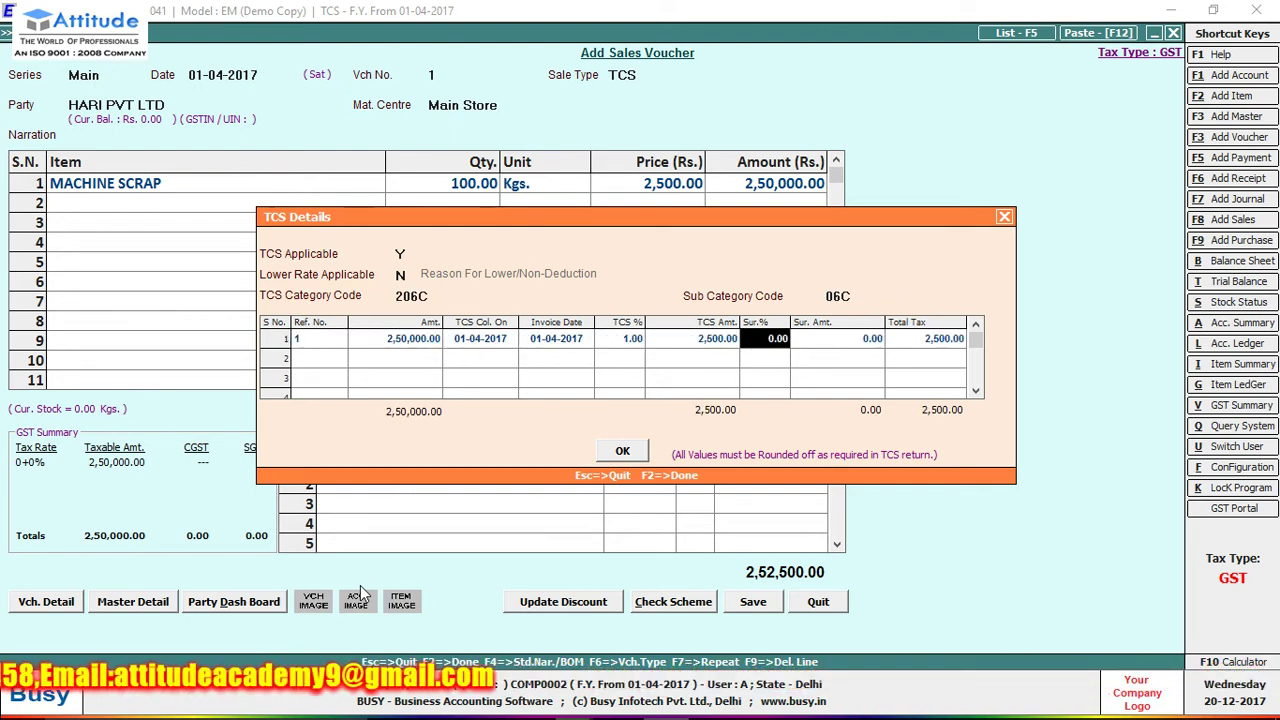
{"action": "key", "text": "Return"}
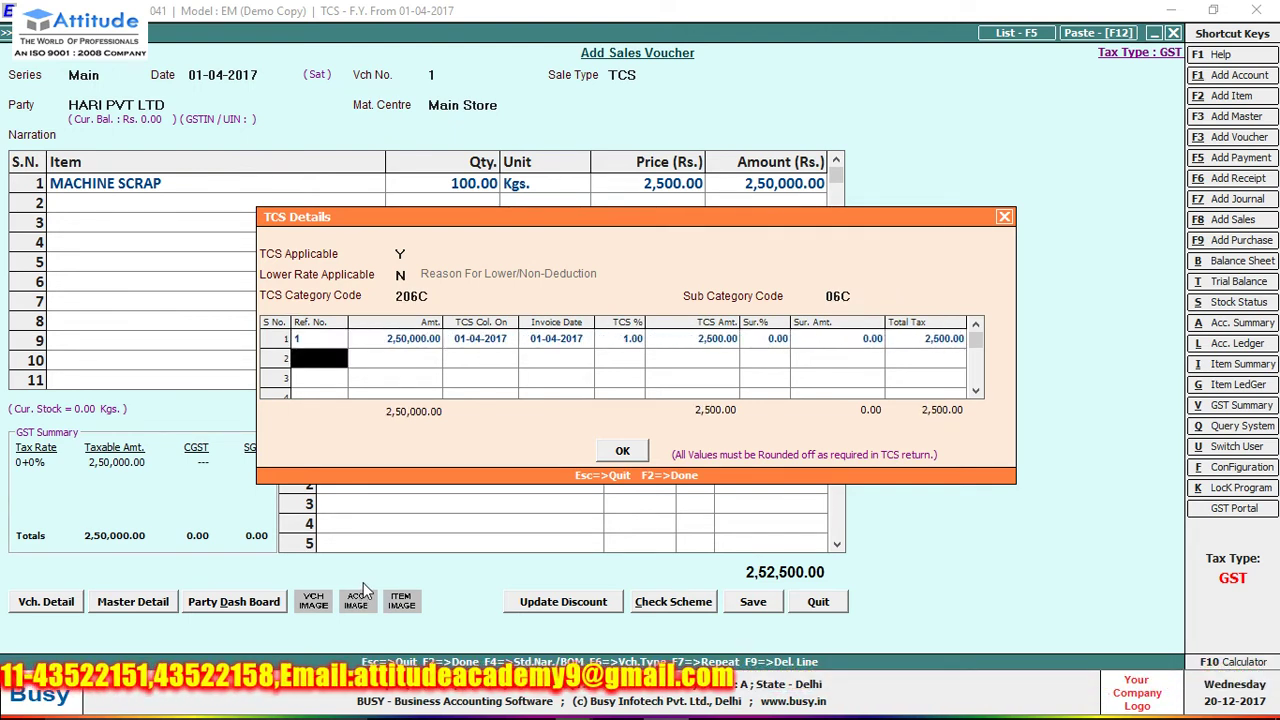
{"action": "key", "text": "Return"}
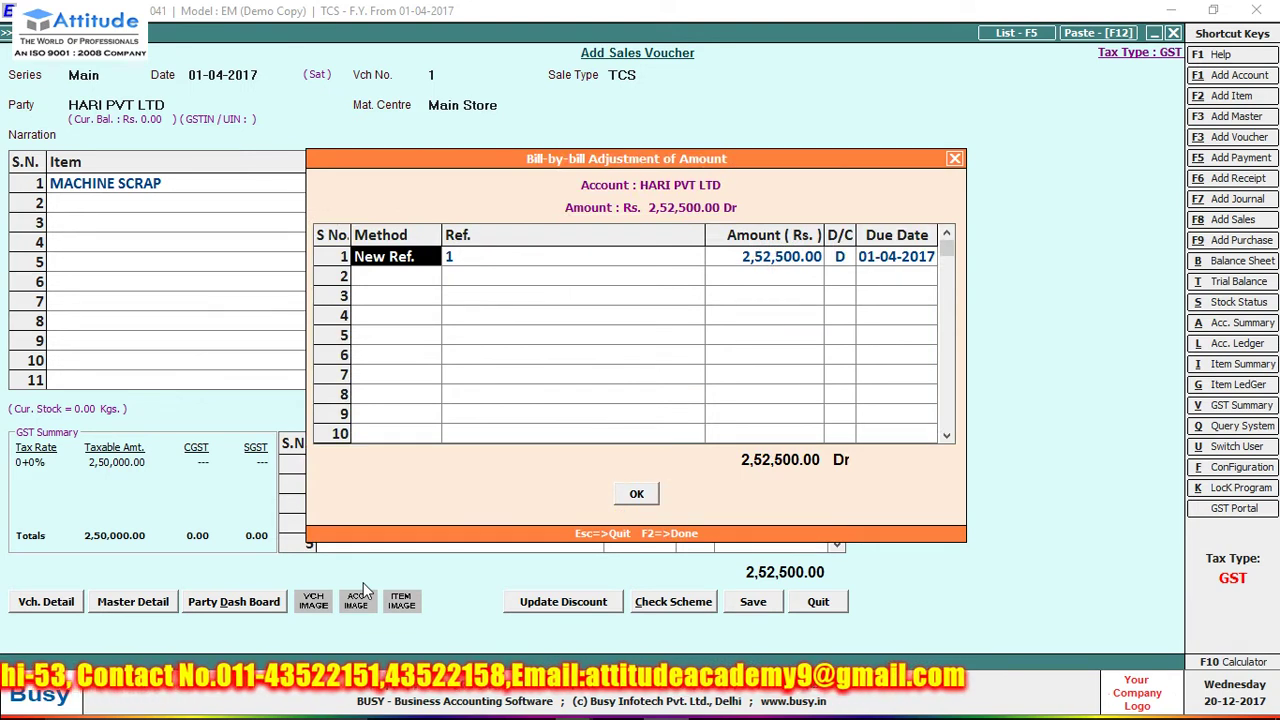
- Accept the New Ref. bill-by-bill adjustment and save the voucher, despite the missing PAN, choosing to print
{"action": "key", "text": "Return"}
{"action": "key", "text": "F2"}
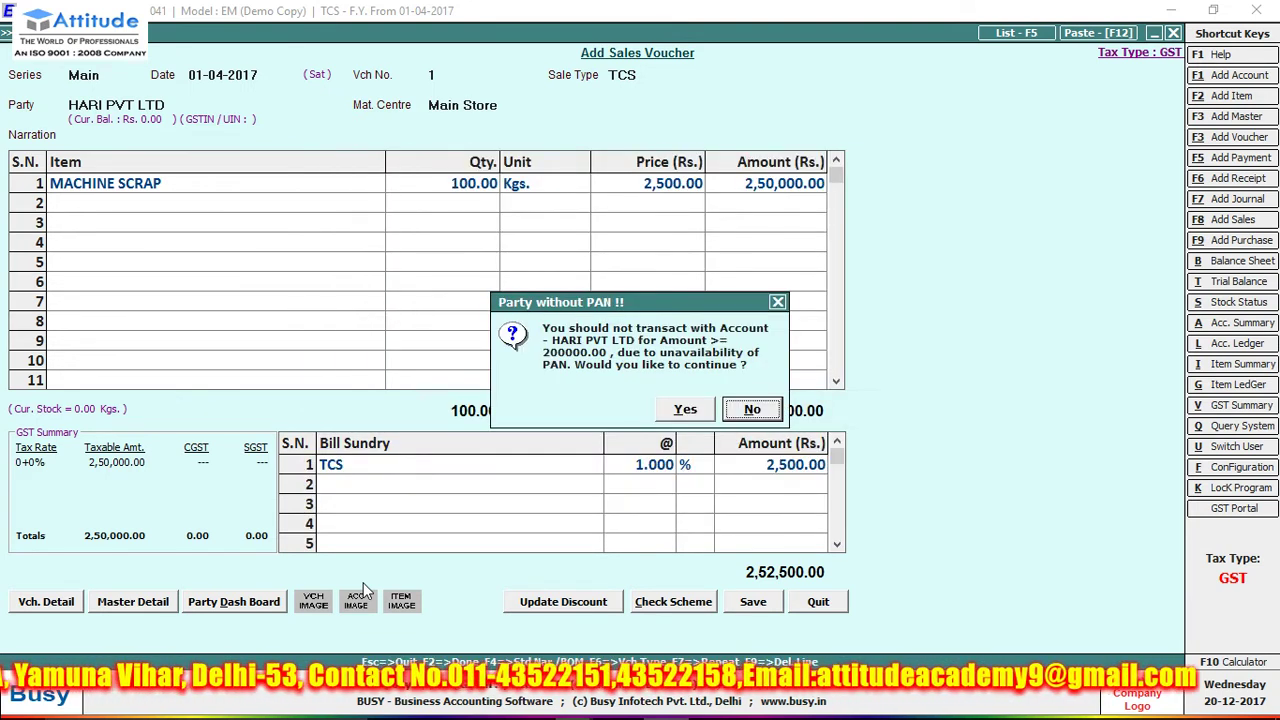
{"action": "key", "text": "Left"}
{"action": "key", "text": "Return"}
{"action": "key", "text": "Return"}
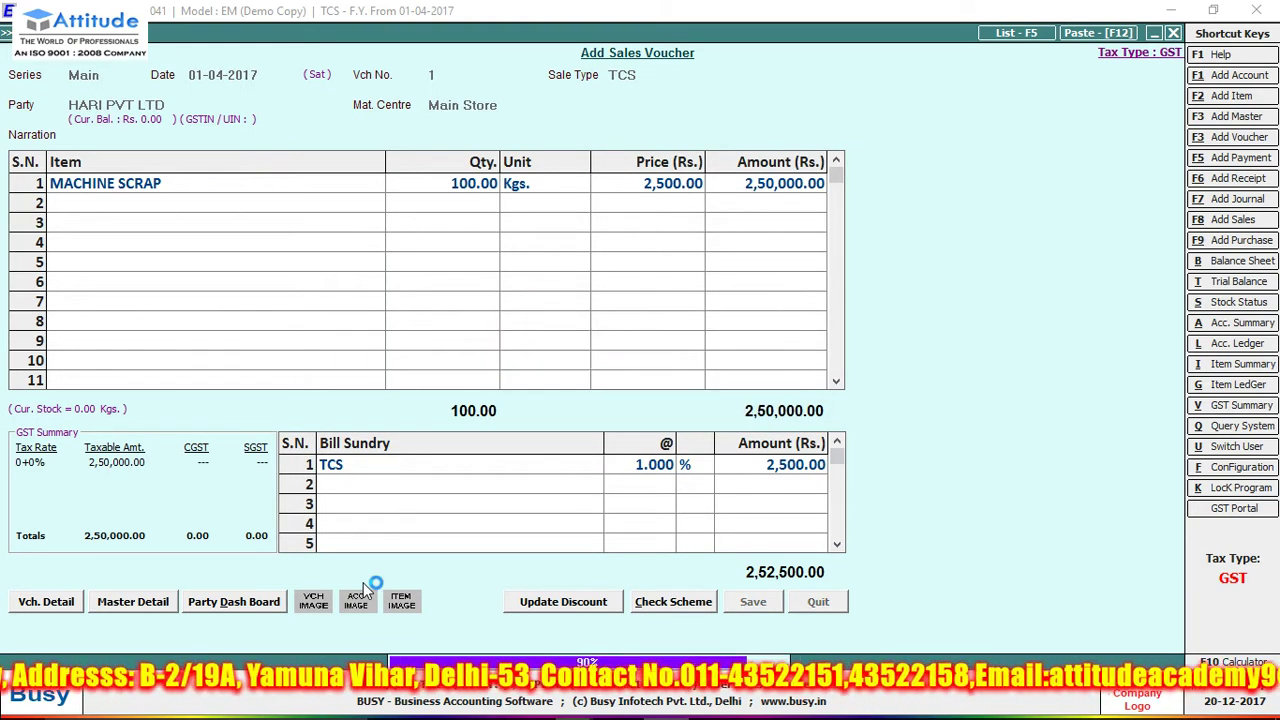
{"action": "key", "text": "Return"}
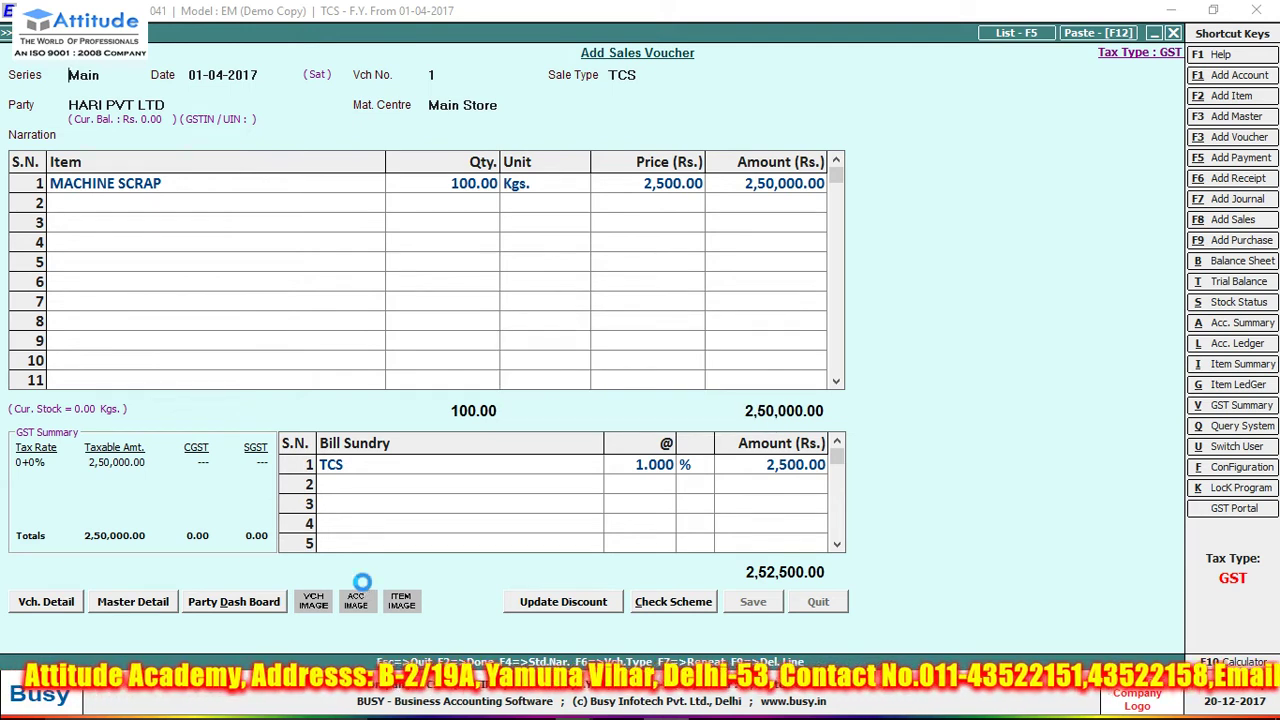
{"action": "key", "text": "Return"}
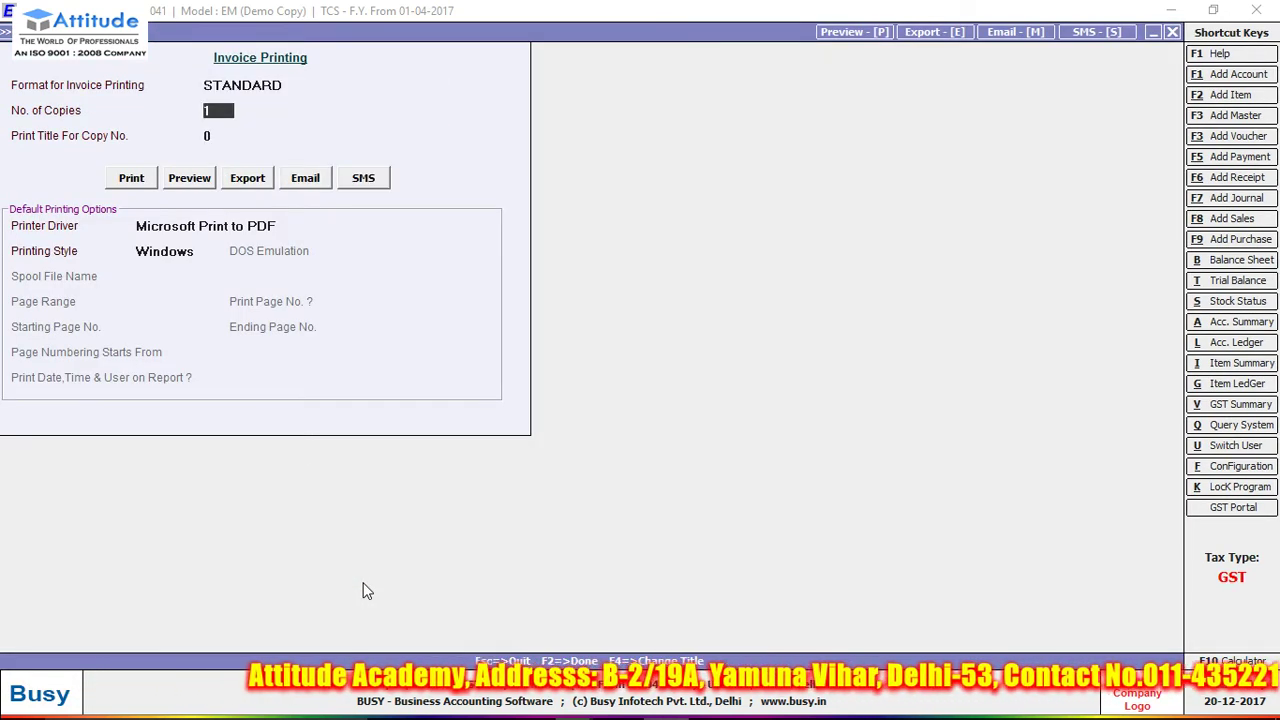
- Configure and save the Standard invoice format, then preview the HARI PVT LTD bill of supply
{"action": "left_click", "coordinate": [200, 180]}
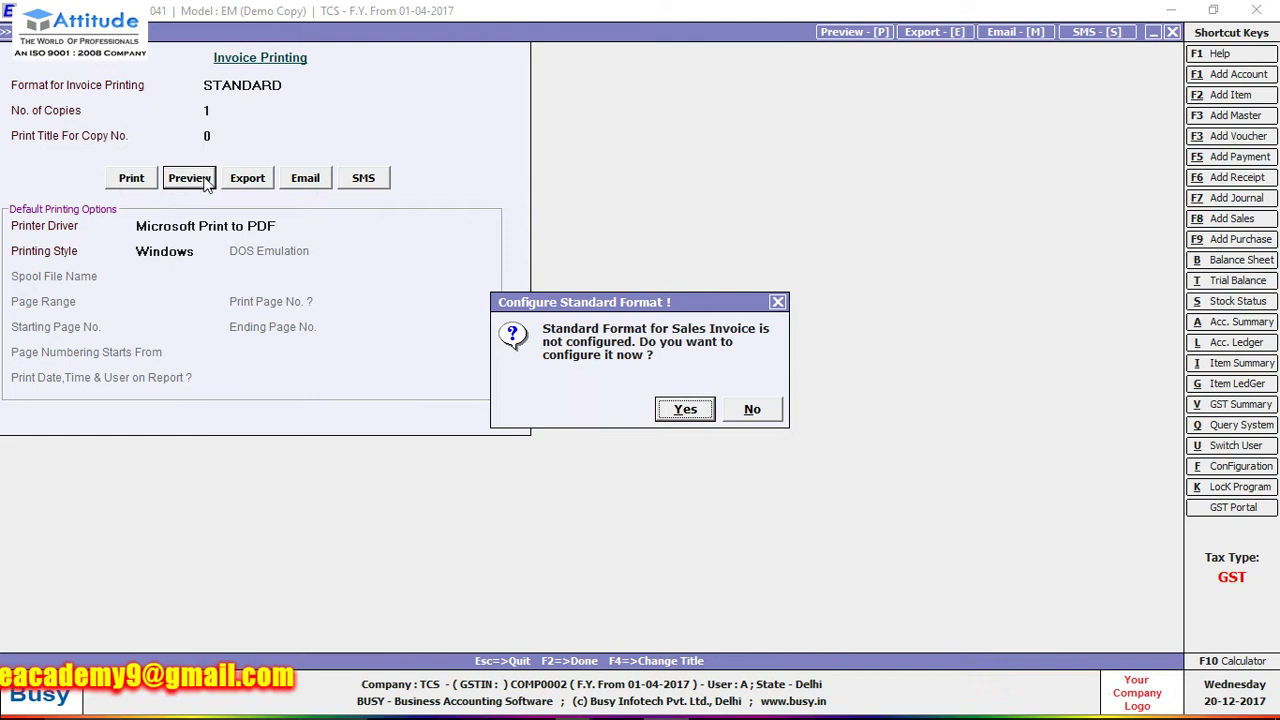
{"action": "left_click", "coordinate": [664, 412]}
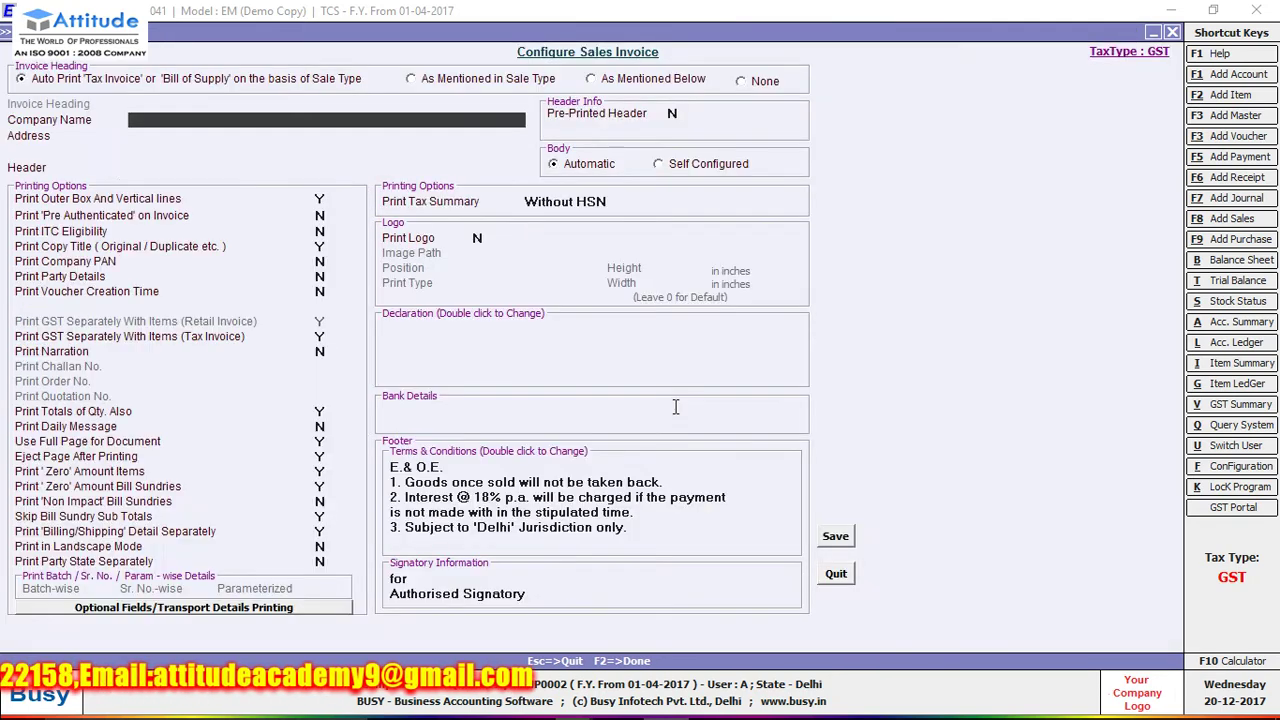
{"action": "key", "text": "F2"}
{"action": "left_click", "coordinate": [677, 406]}
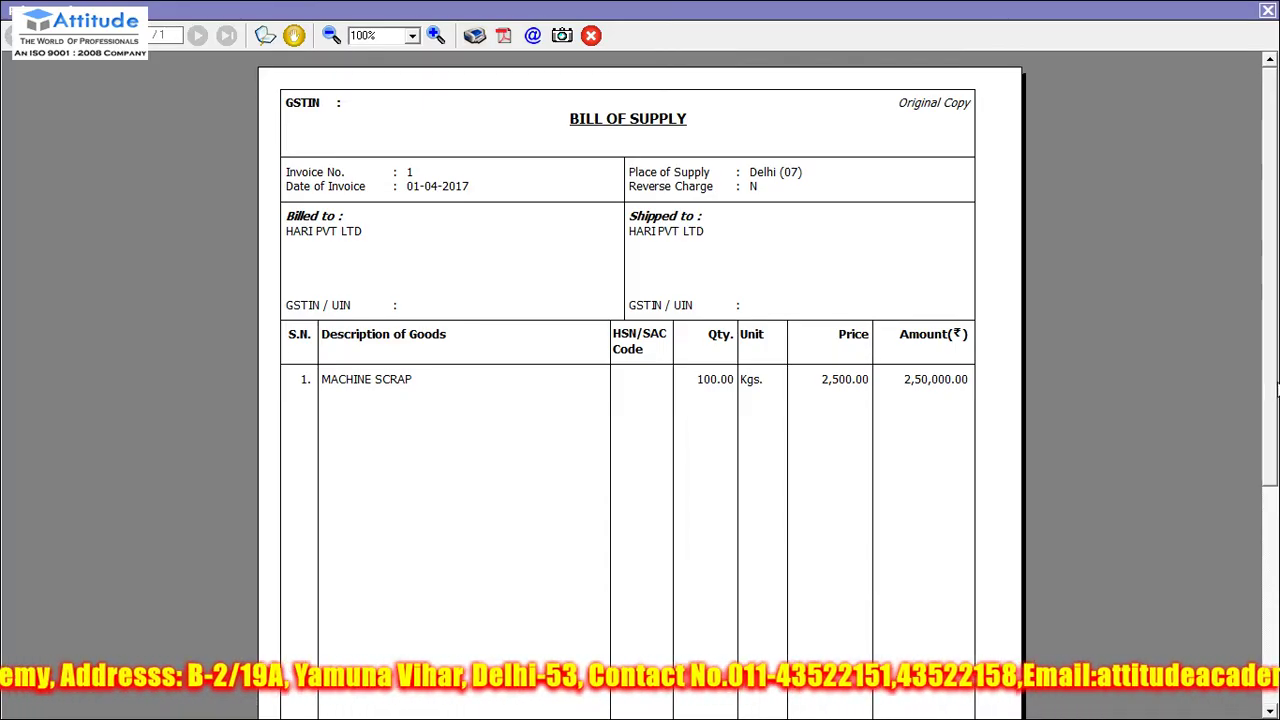
- Verify the 1% TCS and 2,52,500.00 grand total, then close the preview and voucher
{"action": "scroll", "coordinate": [1277, 445], "scroll_direction": "down", "scroll_amount": 1}
{"action": "scroll", "coordinate": [1277, 445], "scroll_direction": "down", "scroll_amount": 2}
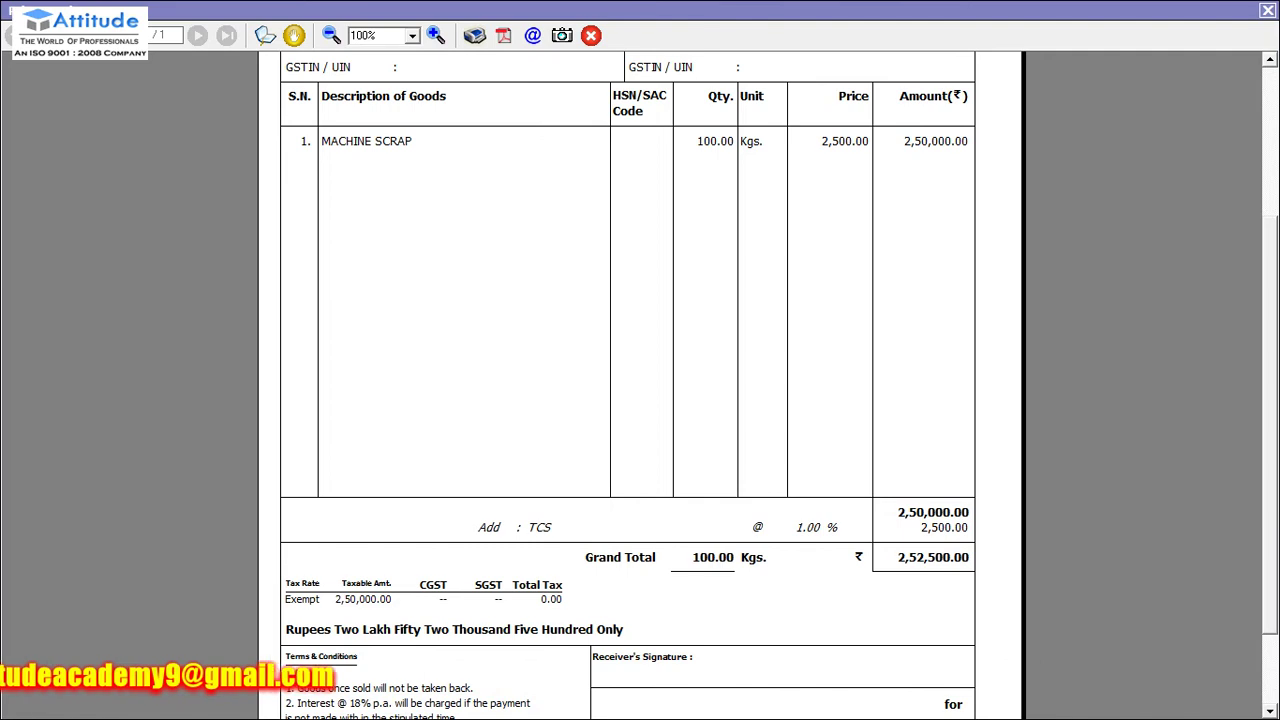
{"action": "left_click", "coordinate": [1267, 11]}
{"action": "key", "text": "Escape"}
{"action": "key", "text": "Escape"}
{"action": "key", "text": "Down"}
{"action": "key", "text": "Down"}
{"action": "key", "text": "Down"}
{"action": "key", "text": "Down"}
{"action": "key", "text": "Down"}
{"action": "key", "text": "Down"}
{"action": "key", "text": "Down"}
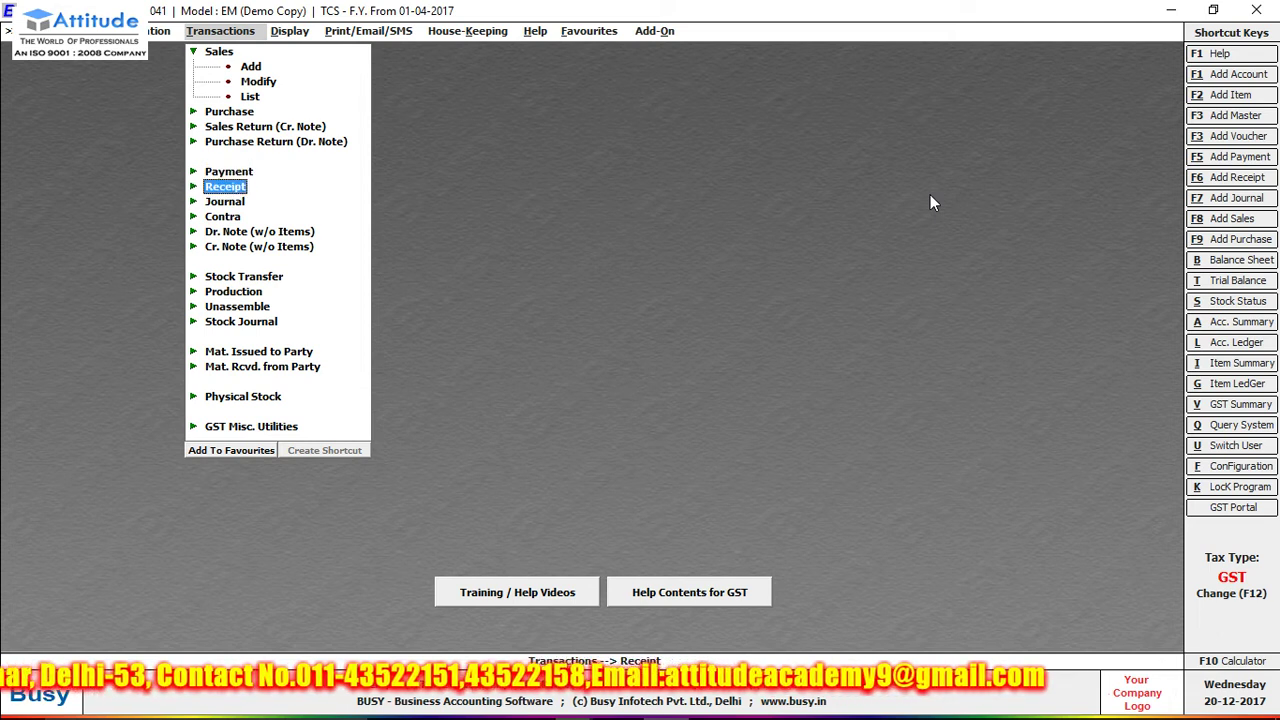
- Enter a receipt crediting HARI PVT LTD 2,52,500.00 and debiting Cash, GST nature Not Applicable
{"action": "key", "text": "Return"}
{"action": "key", "text": "Return"}
{"action": "key", "text": "Return"}
{"action": "key", "text": "Return"}
{"action": "key", "text": "Return"}
{"action": "type", "text": "h"}
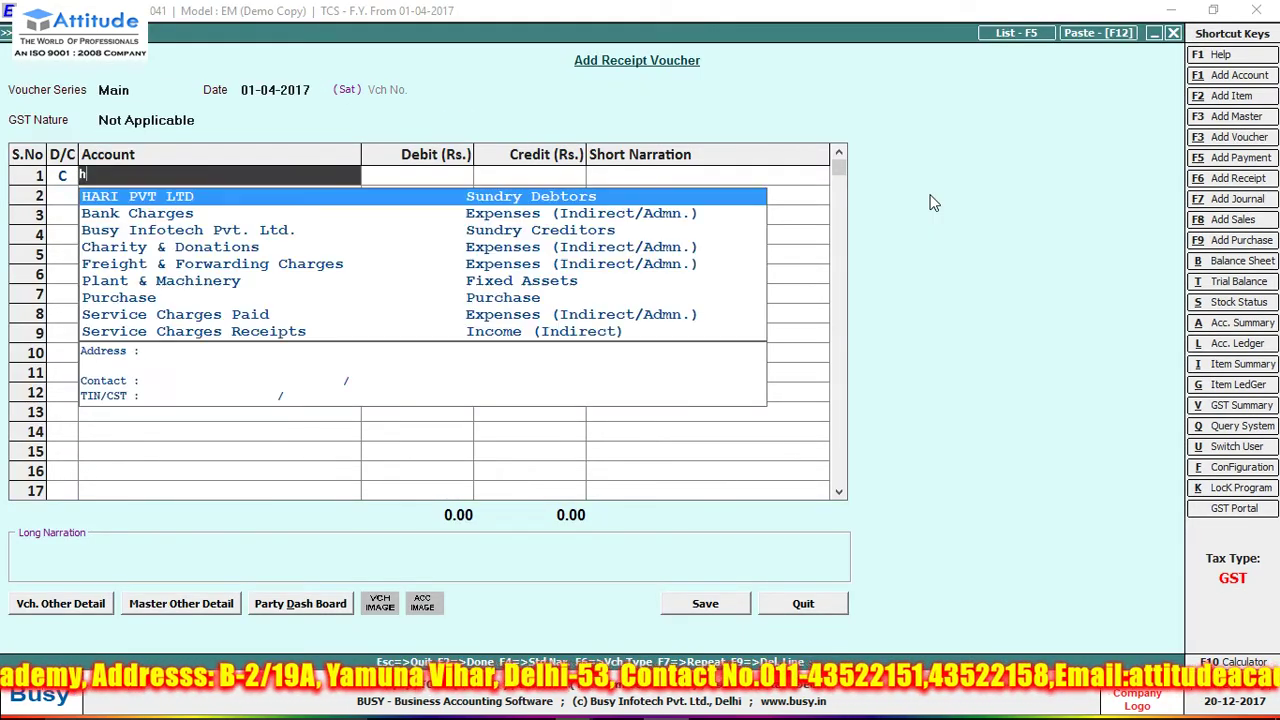
{"action": "key", "text": "Return"}
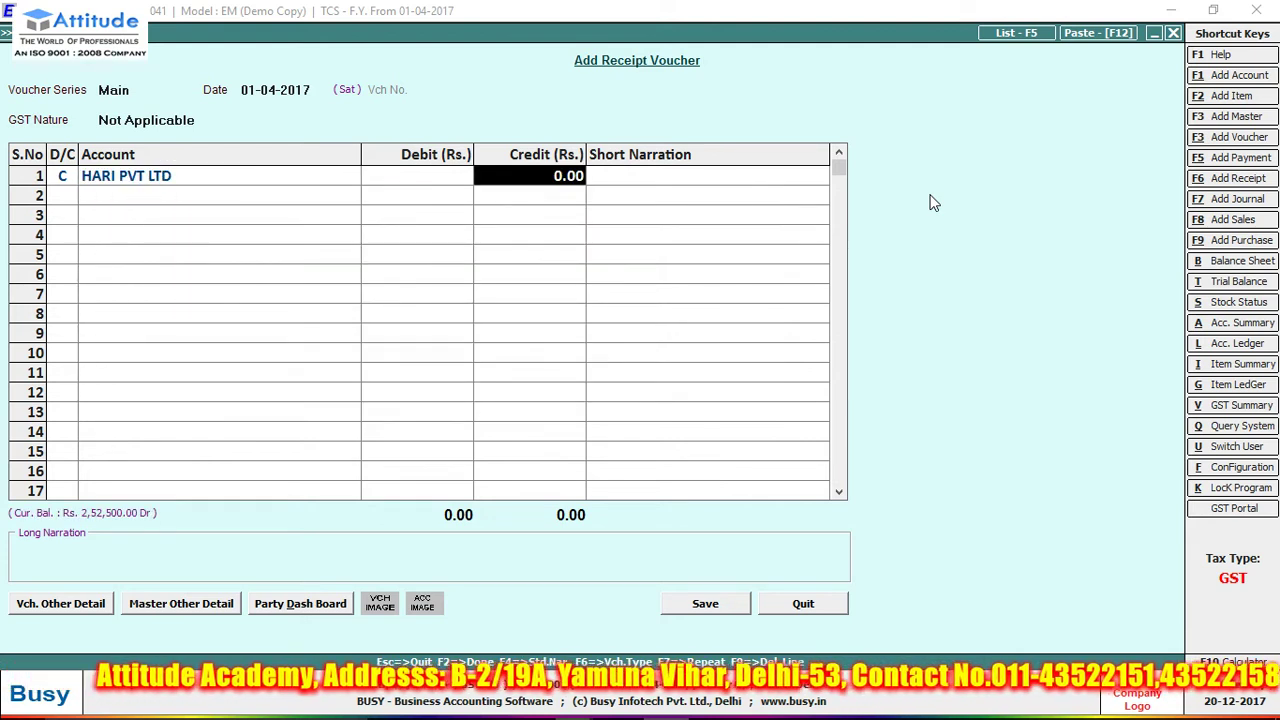
{"action": "type", "text": "2525"}
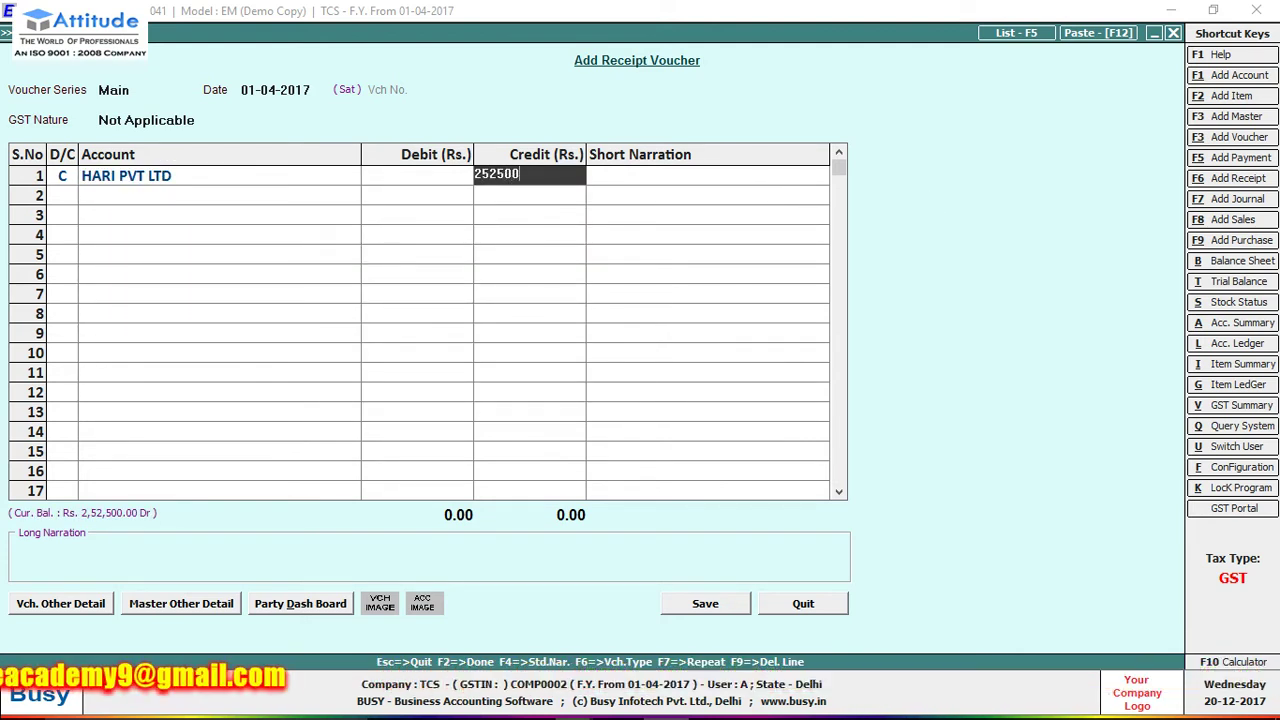
{"action": "key", "text": "Return"}
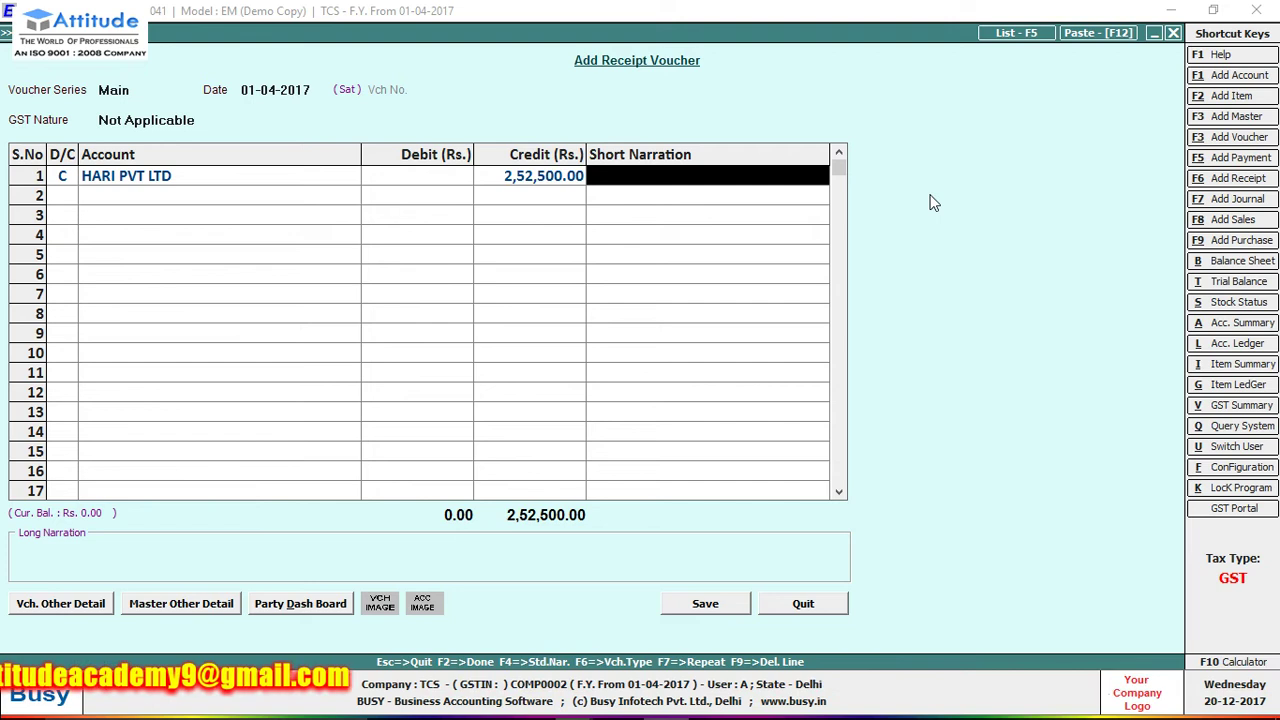
{"action": "key", "text": "Return"}
{"action": "key", "text": "Return"}
{"action": "key", "text": "Return"}
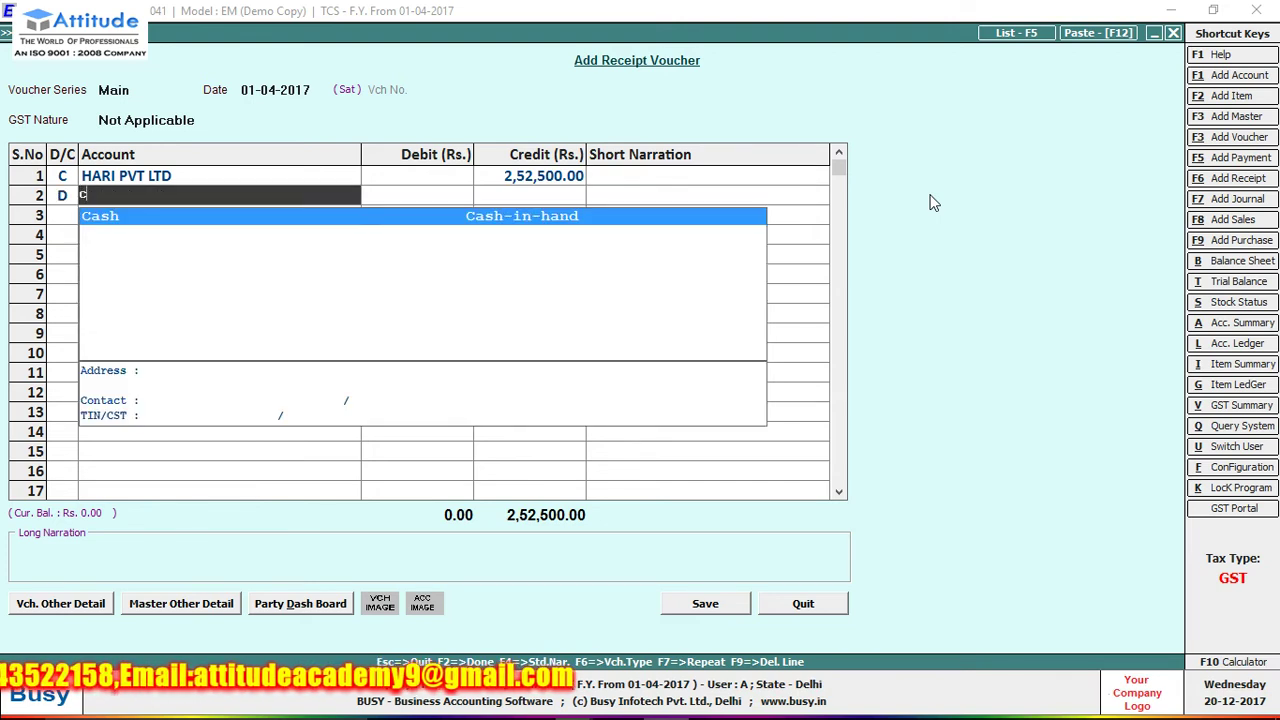
{"action": "key", "text": "Return"}
{"action": "key", "text": "Return"}
{"action": "key", "text": "Return"}
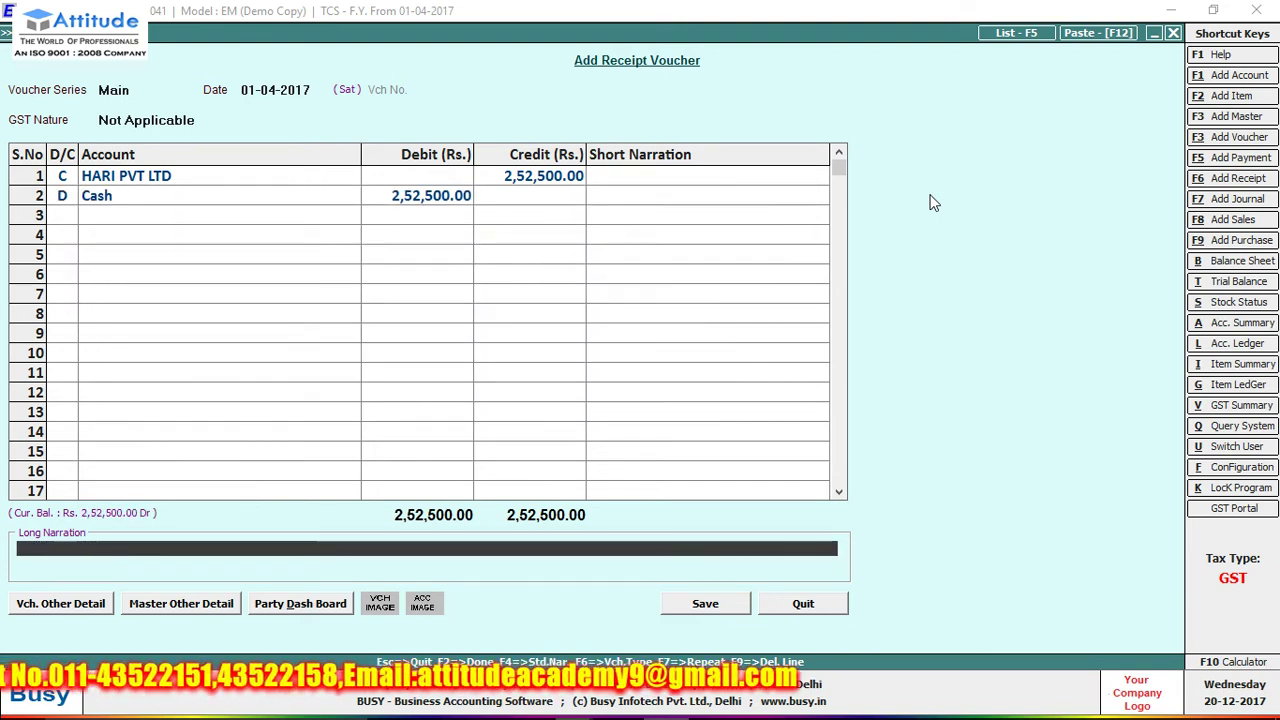
{"action": "key", "text": "Return"}
- Accept the PAN and cash limit warnings, adjust against reference 1, and save the receipt
{"action": "key", "text": "Left"}
{"action": "key", "text": "Return"}
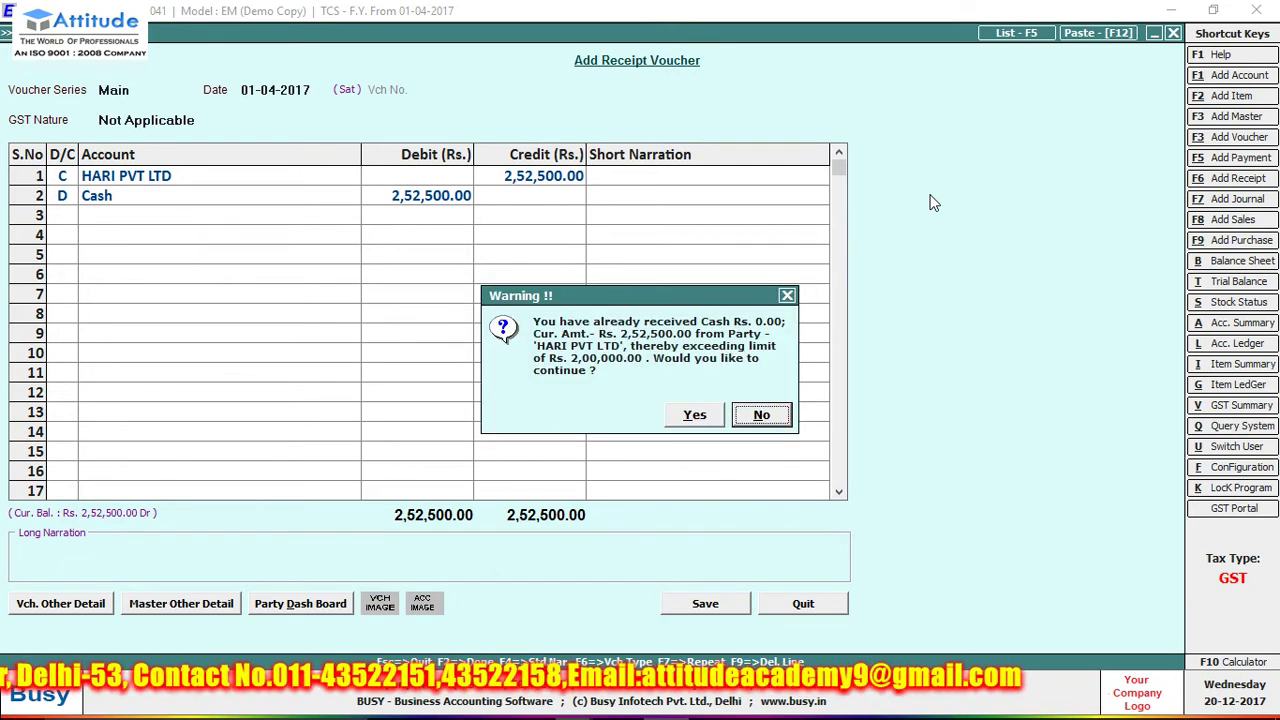
{"action": "key", "text": "Left"}
{"action": "key", "text": "Return"}
{"action": "key", "text": "Return"}
{"action": "key", "text": "Return"}
{"action": "key", "text": "Return"}
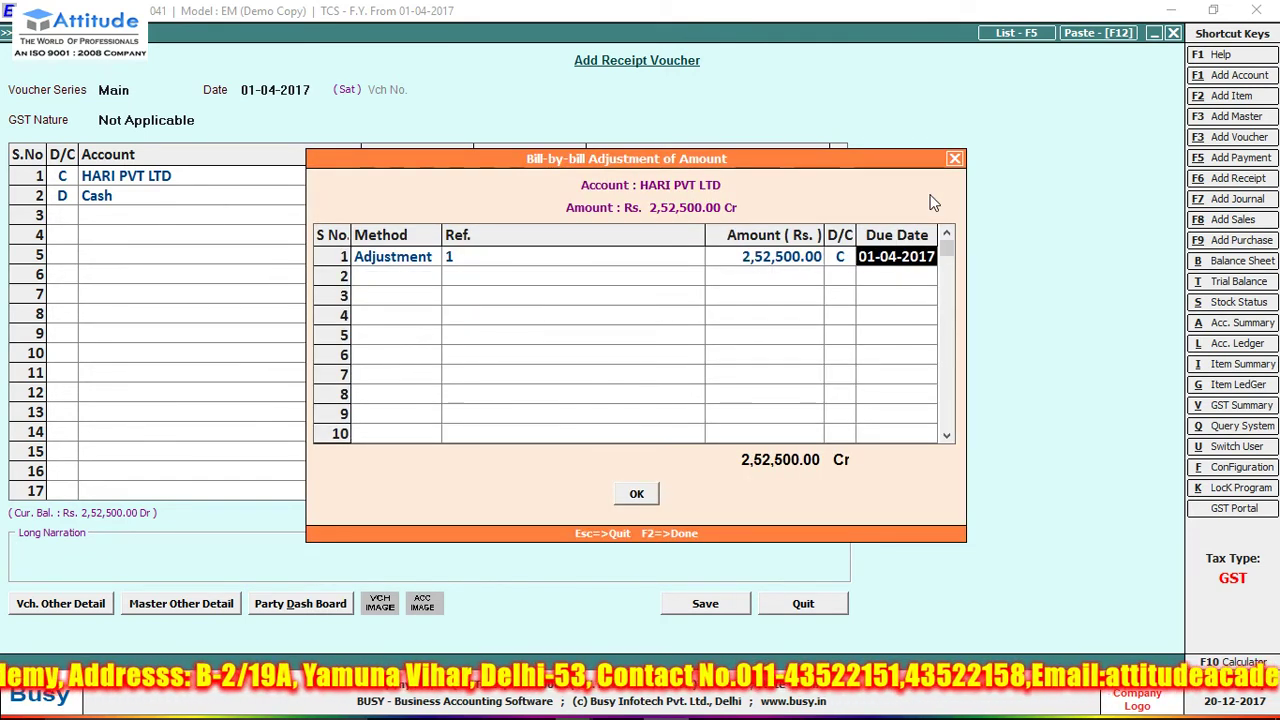
{"action": "left_click", "coordinate": [645, 494]}
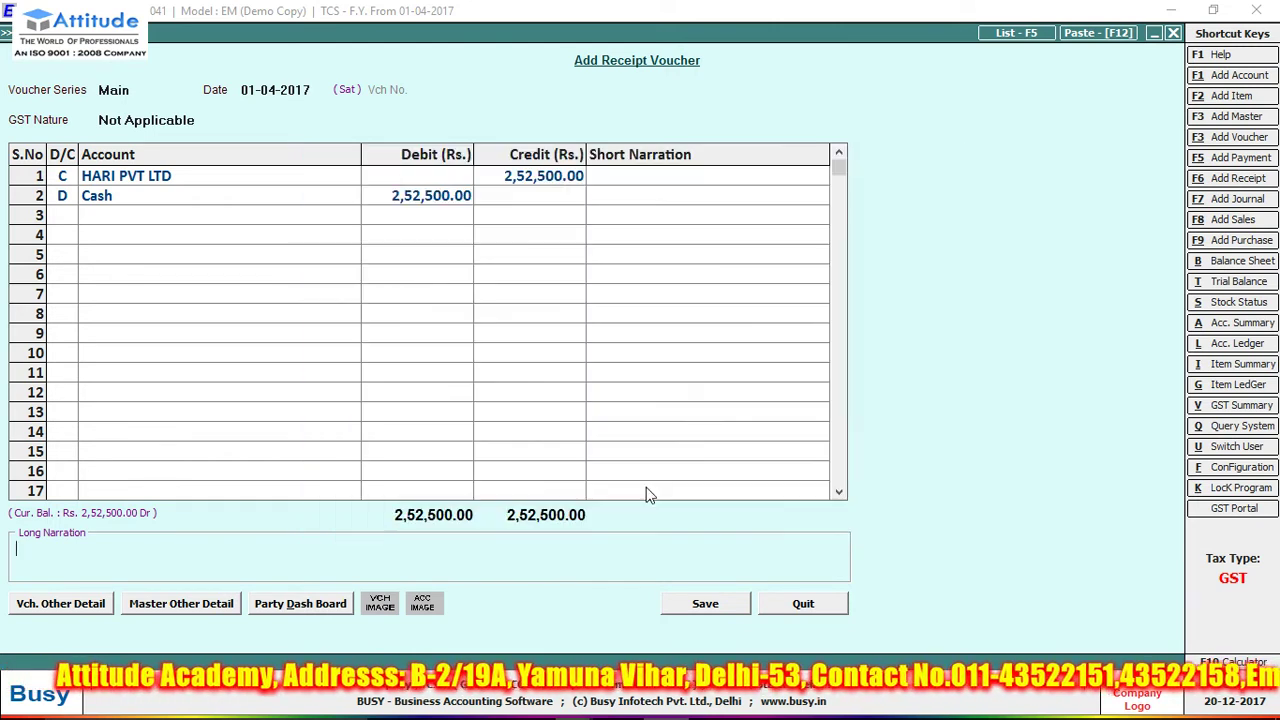
{"action": "left_click", "coordinate": [670, 411]}
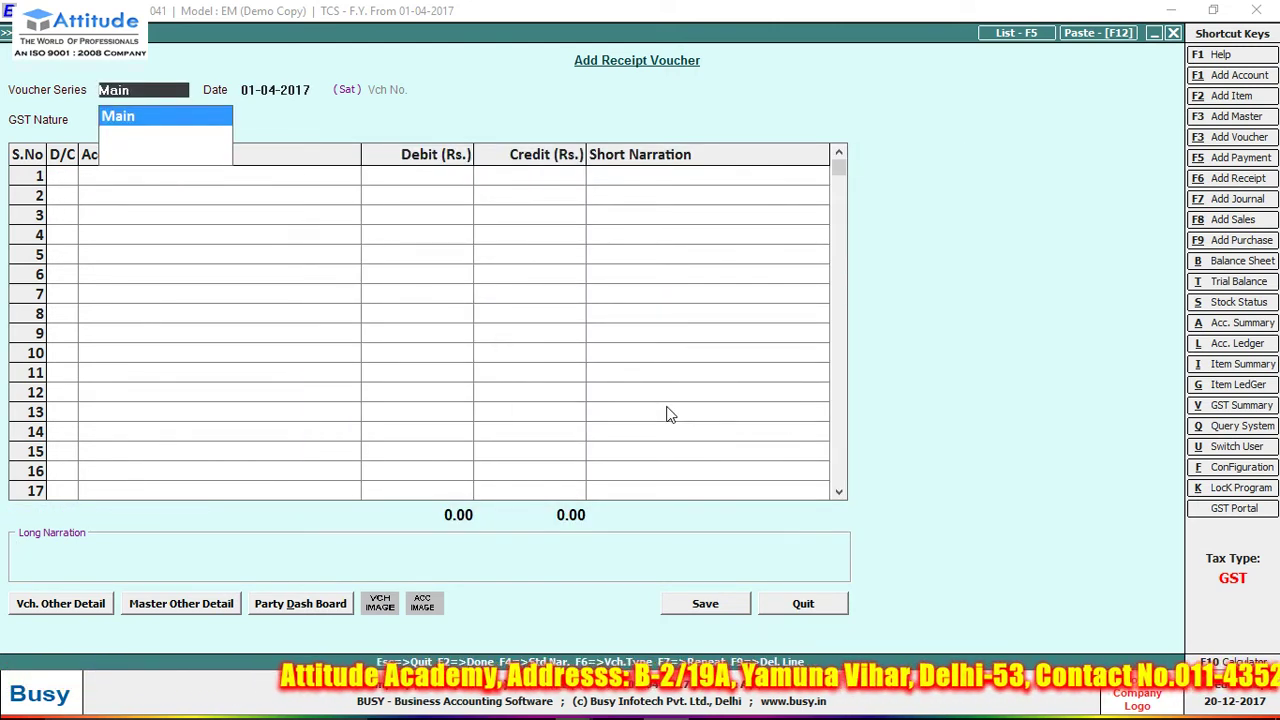
- Start a payment voucher dated 01-04-2017 with GST nature Not Applicable/Non-GST
{"action": "key", "text": "Return"}
{"action": "key", "text": "Escape"}
{"action": "key", "text": "Up"}
{"action": "key", "text": "Up"}
{"action": "key", "text": "Up"}
{"action": "key", "text": "Up"}
{"action": "key", "text": "Return"}
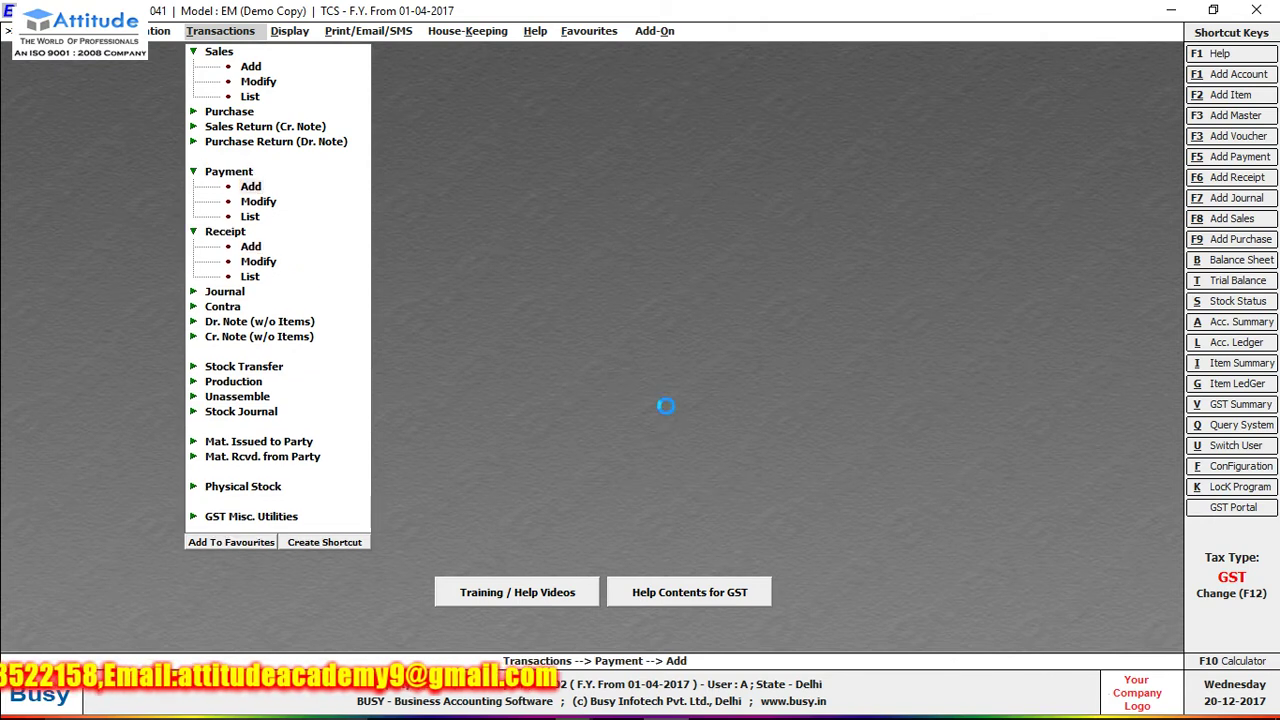
{"action": "key", "text": "Return"}
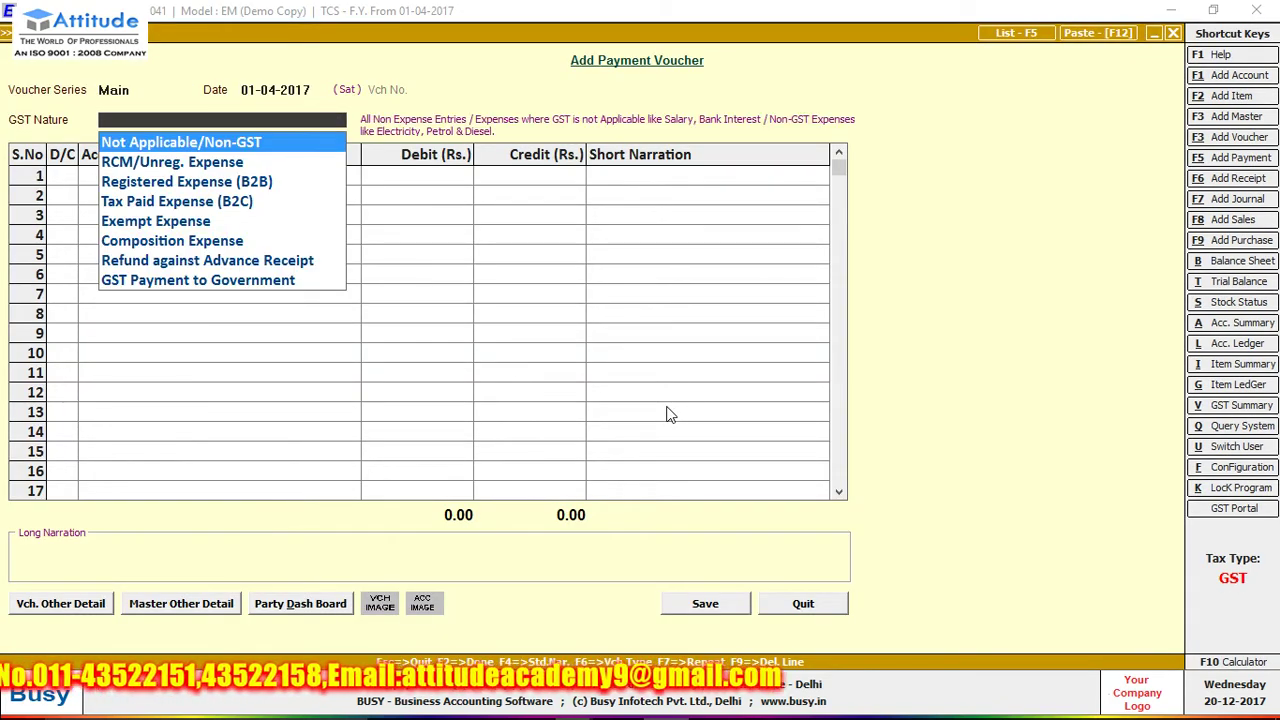
{"action": "key", "text": "Return"}
{"action": "key", "text": "Return"}
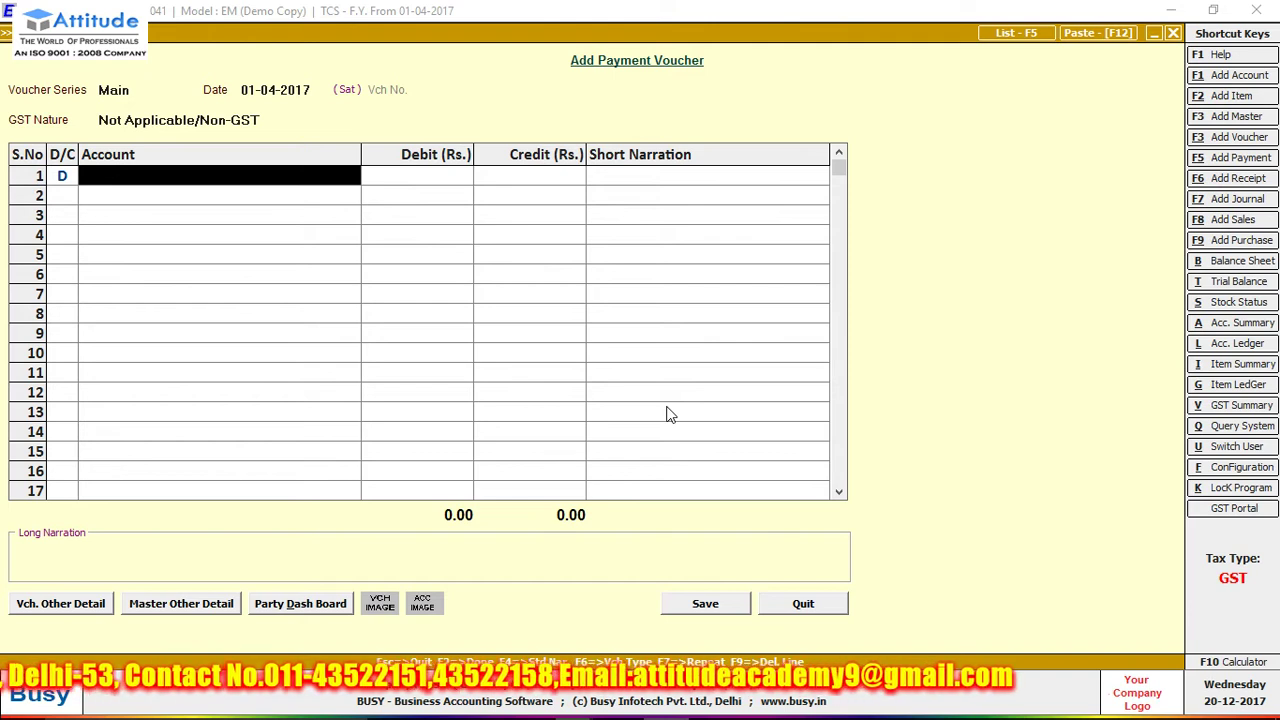
- Debit TCS (Tax Collected at Source) 2,500.00, credit Cash, and save
{"action": "key", "text": "Return"}
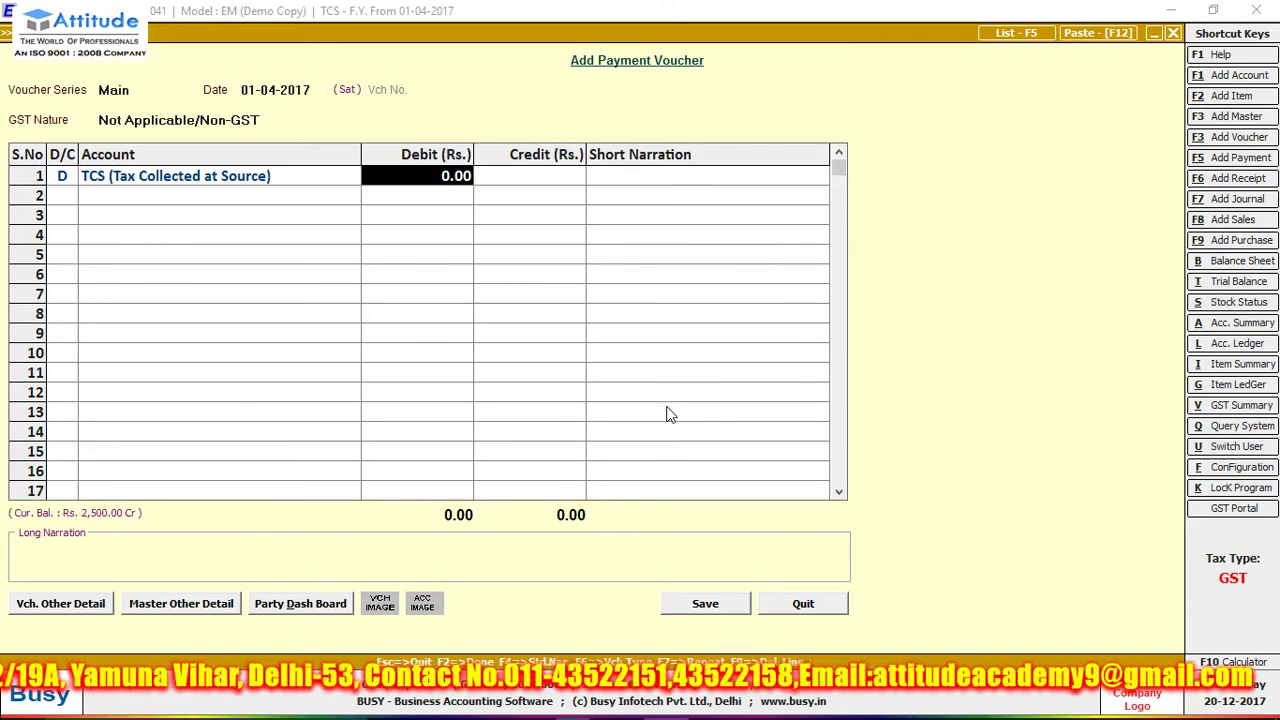
{"action": "type", "text": "25"}
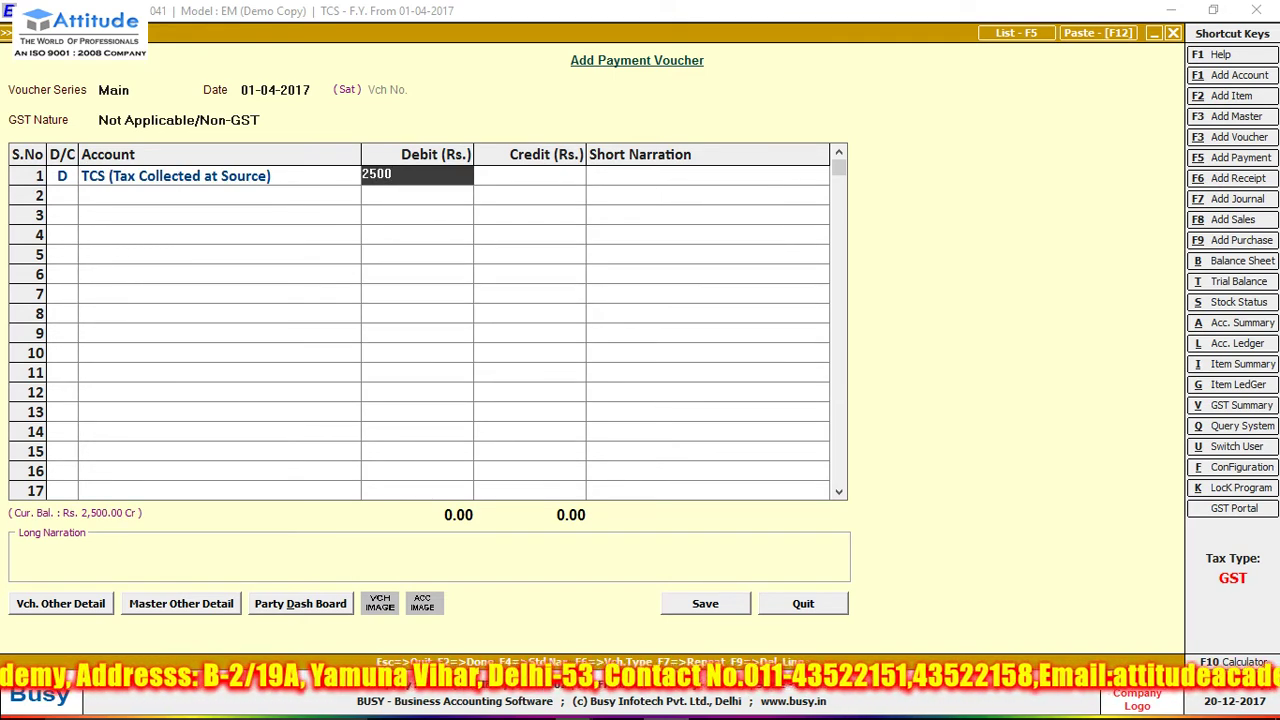
{"action": "key", "text": "Return"}
{"action": "key", "text": "Return"}
{"action": "key", "text": "Return"}
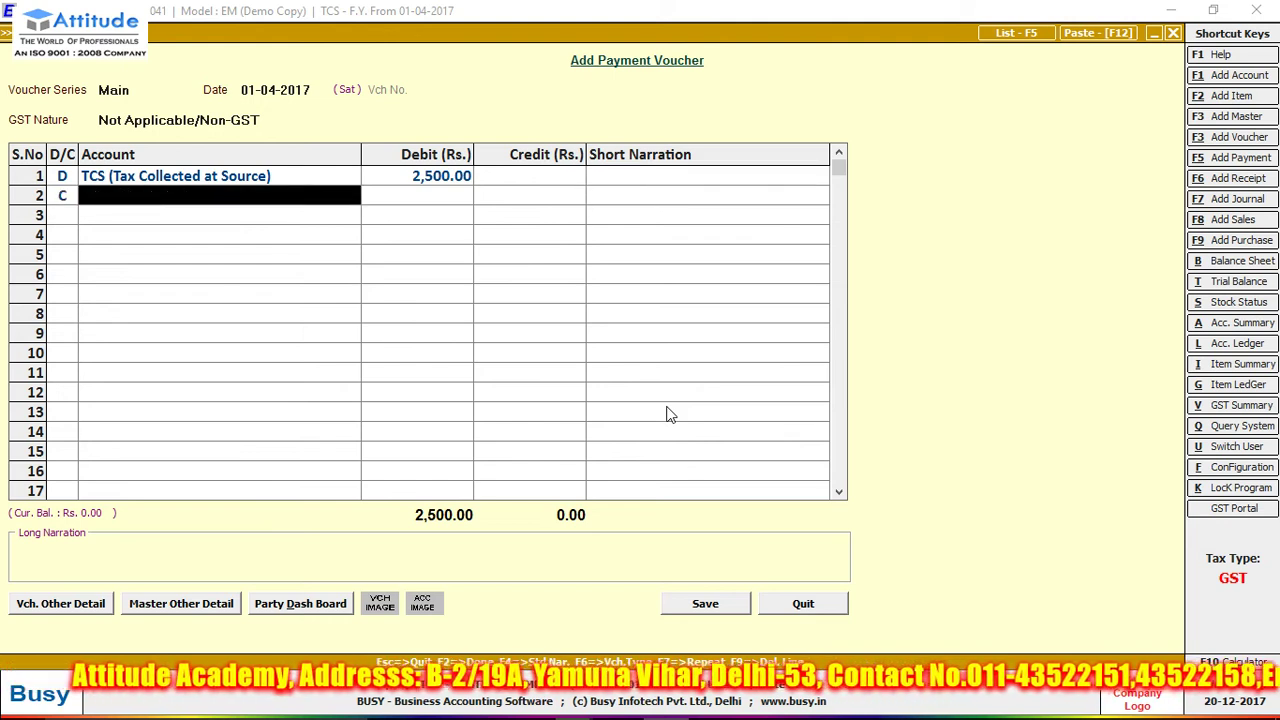
{"action": "key", "text": "Return"}
{"action": "key", "text": "Return"}
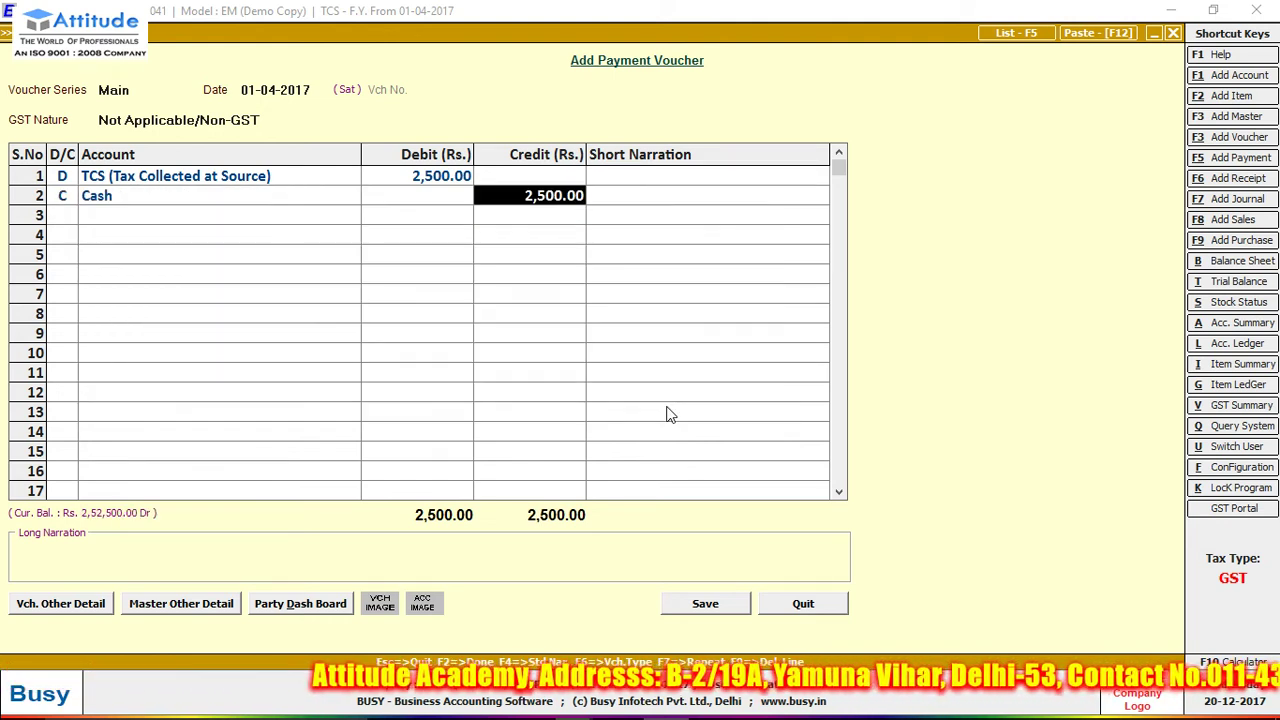
{"action": "left_click", "coordinate": [700, 608]}
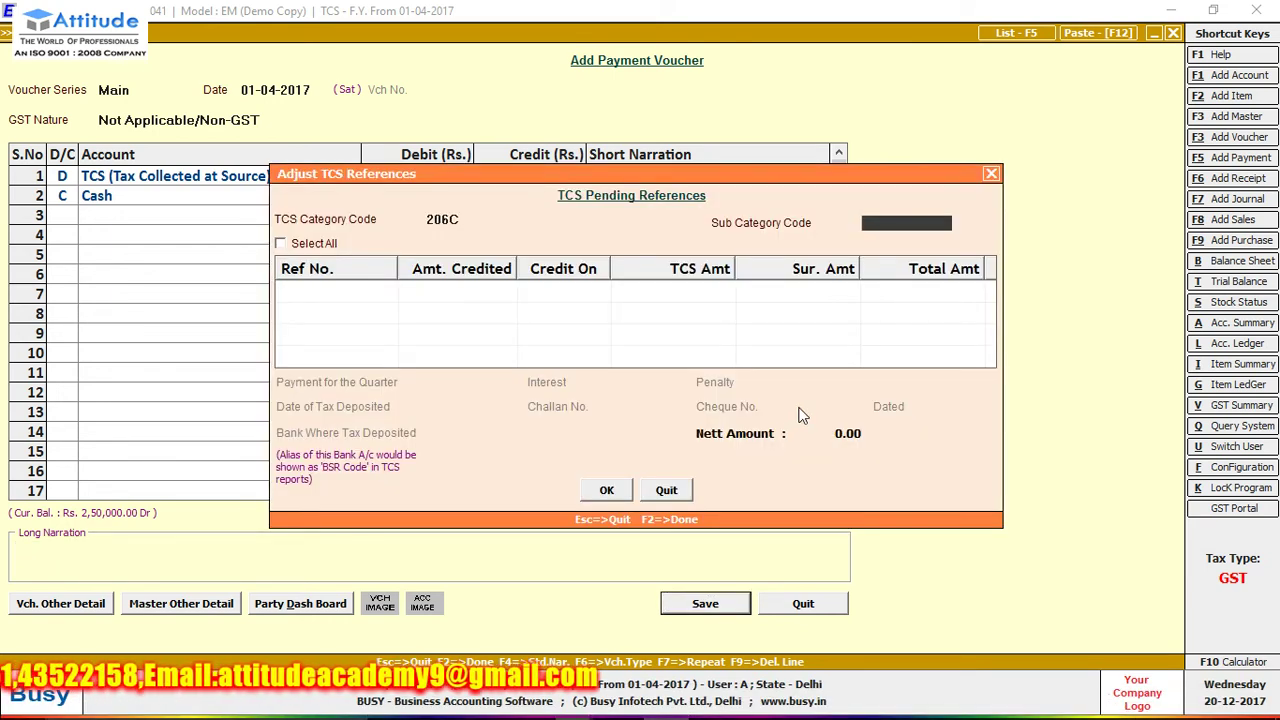
- Set sub category code 06c, select all pending references, and choose the Ist quarter
{"action": "type", "text": "0"}
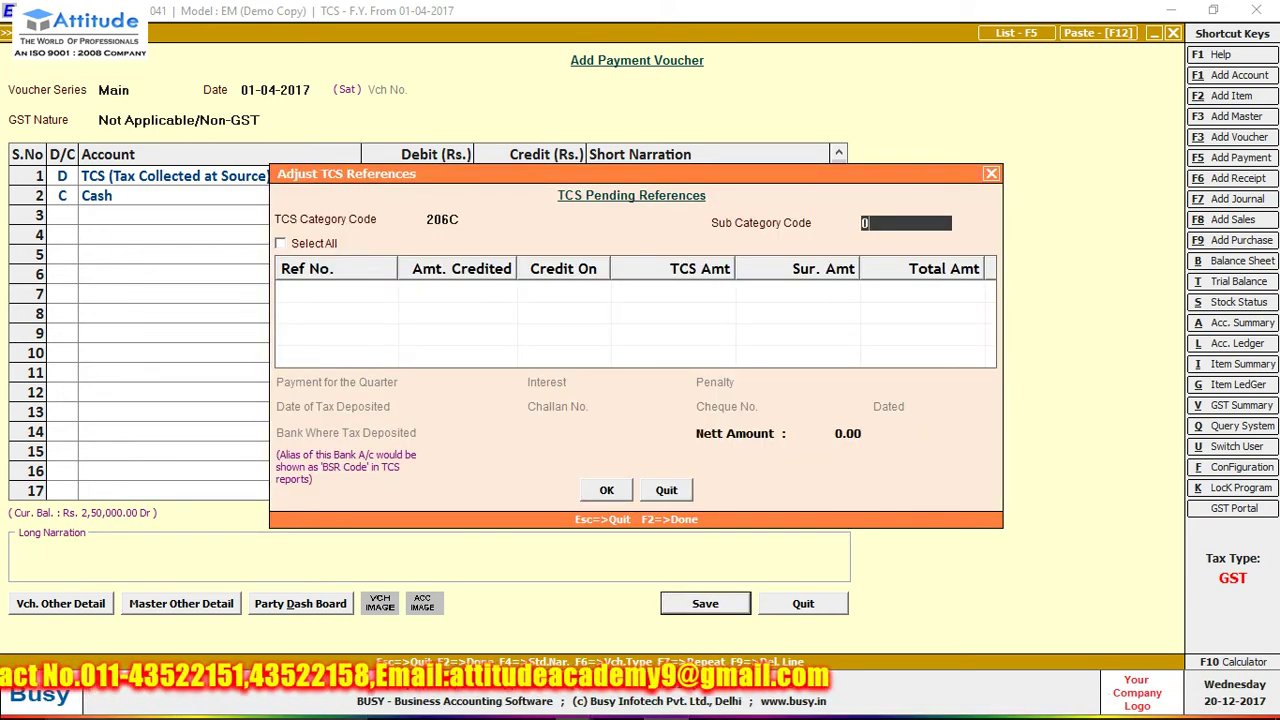
{"action": "type", "text": "6c"}
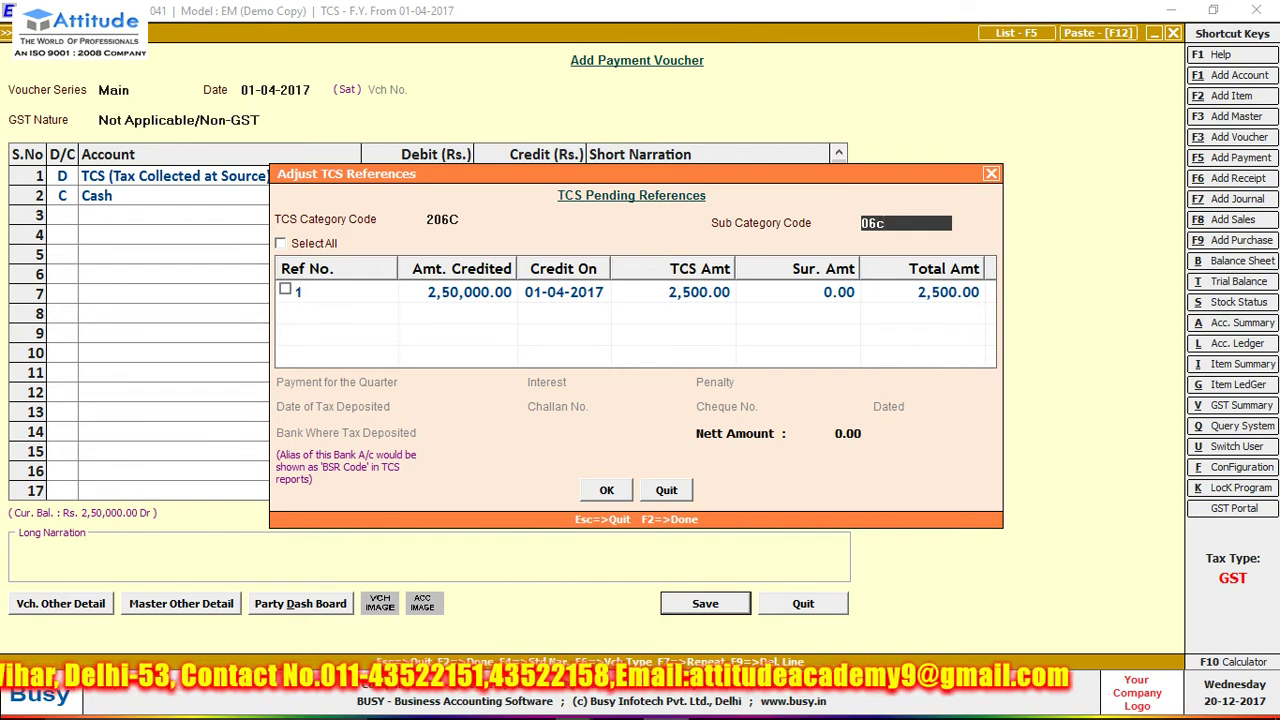
{"action": "left_click", "coordinate": [283, 243]}
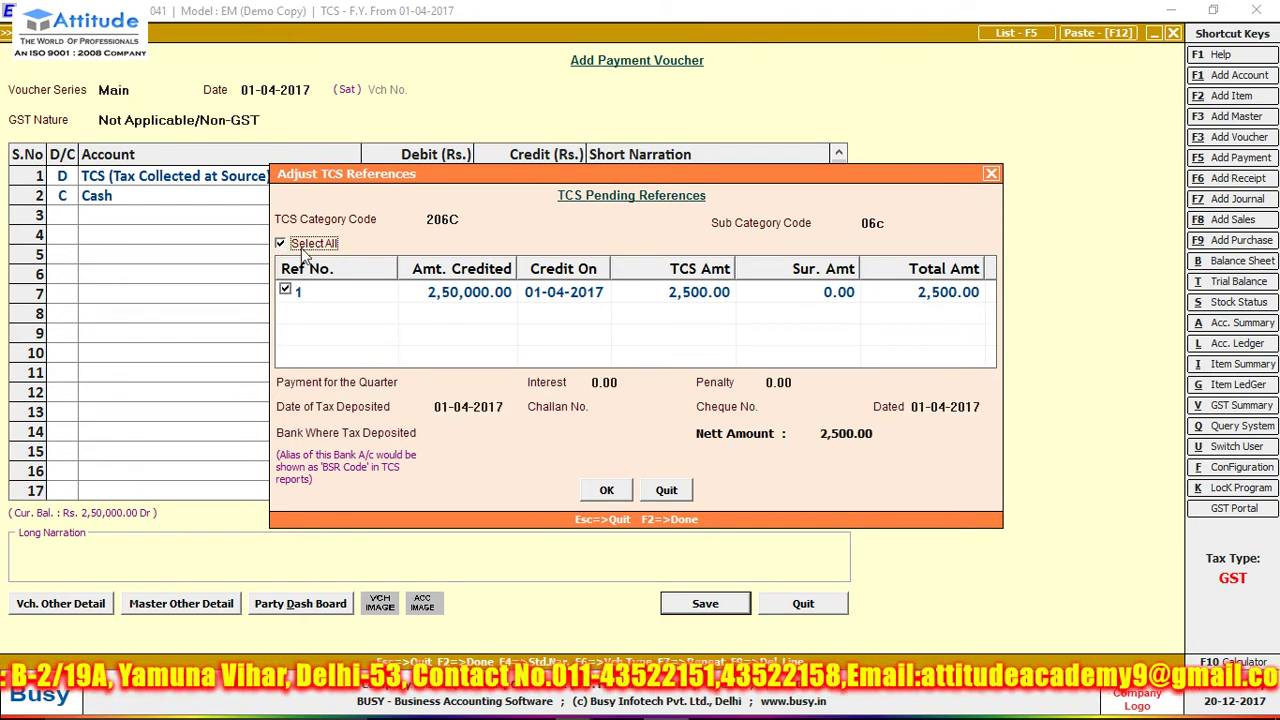
{"action": "key", "text": "Return"}
{"action": "left_click", "coordinate": [466, 405]}
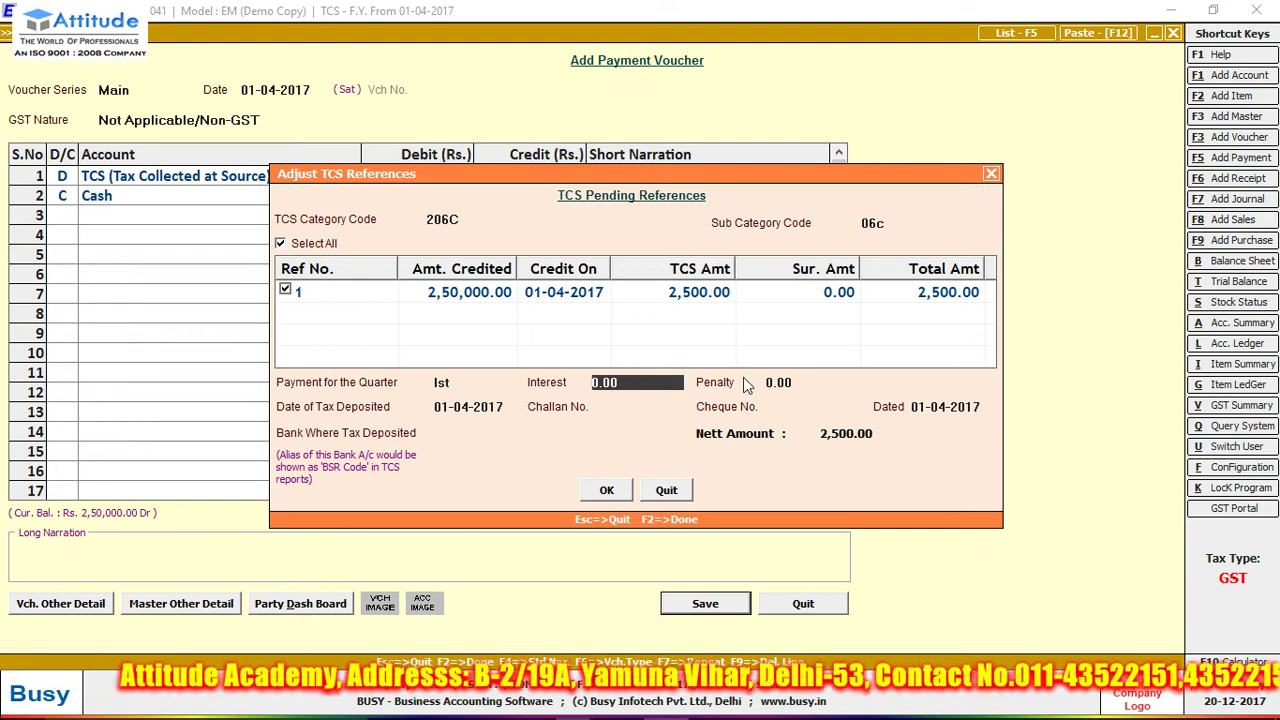
{"action": "left_click", "coordinate": [644, 407]}
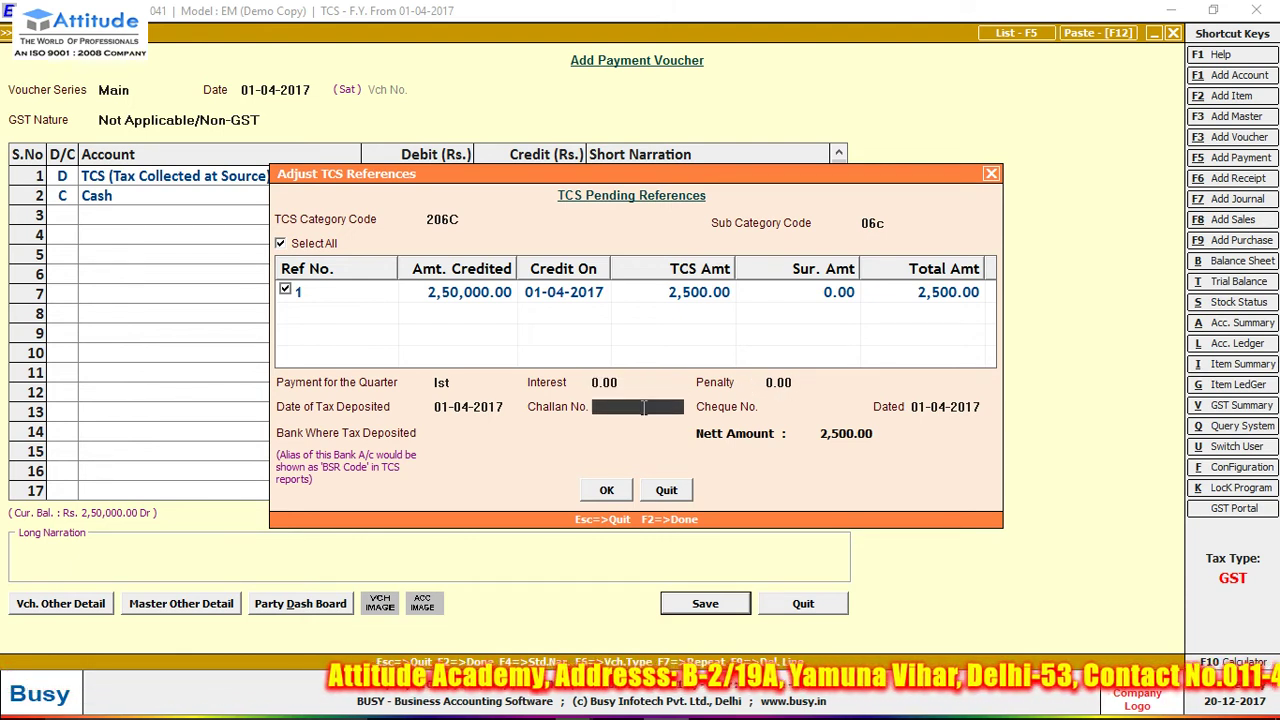